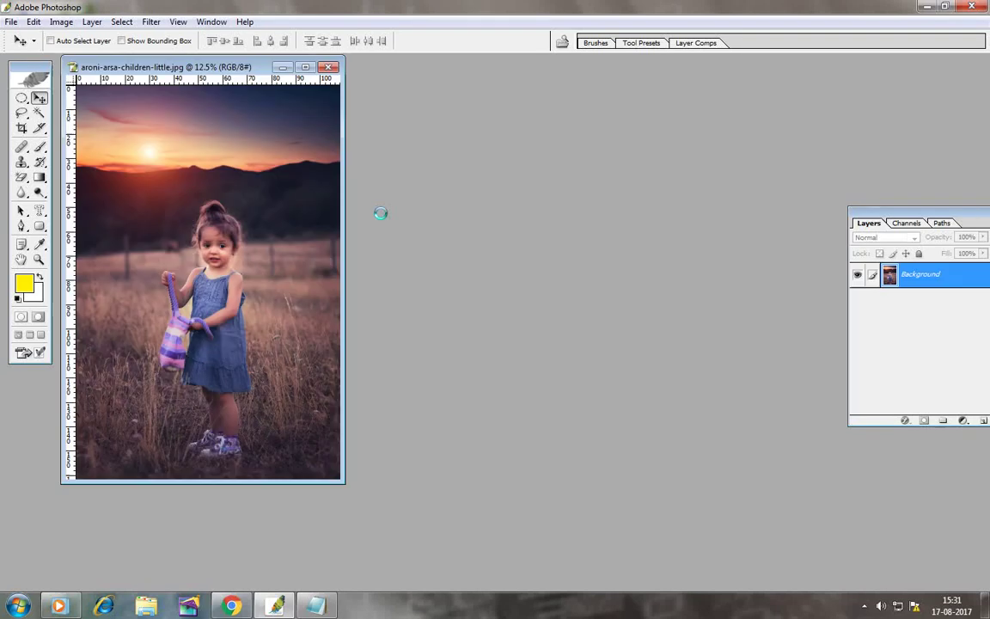
Maximise the girl photo's window and zoom in twice on the girl.
{"action": "double_click", "coordinate": [273, 67]}
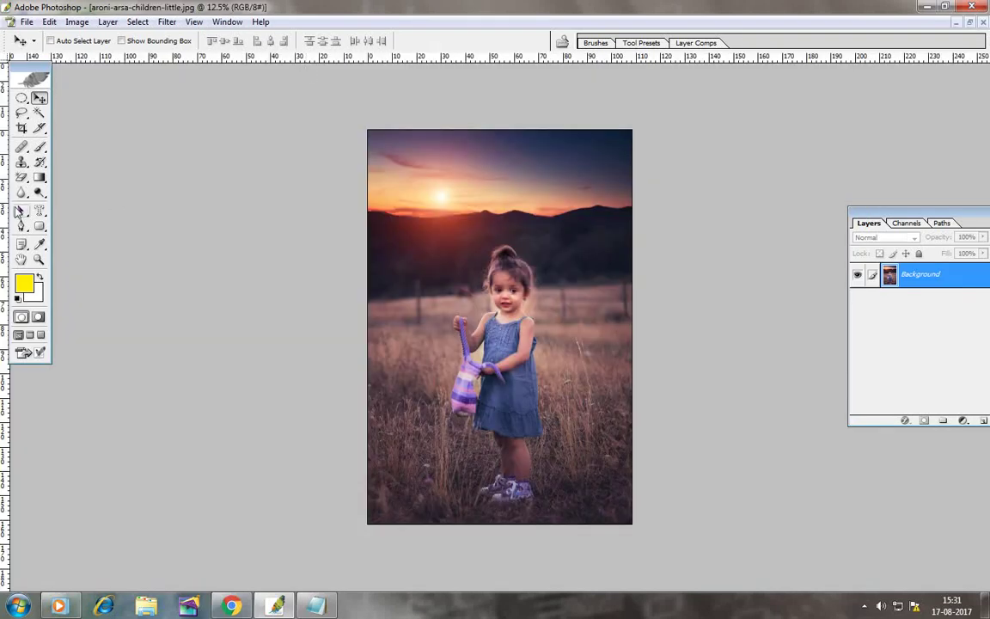
{"action": "left_click", "coordinate": [38, 260]}
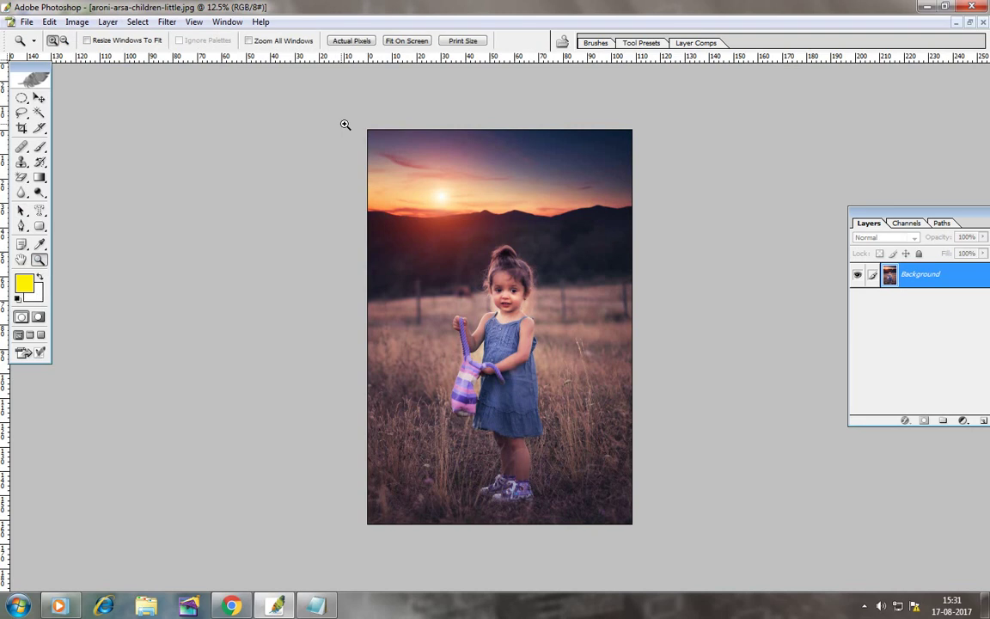
{"action": "left_click", "coordinate": [498, 260]}
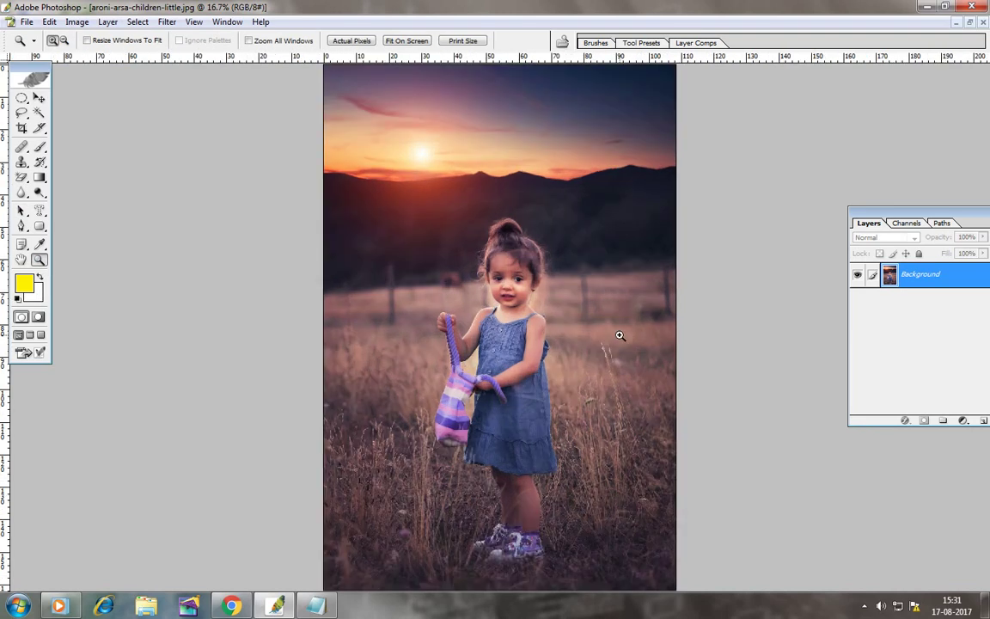
{"action": "left_click", "coordinate": [619, 335]}
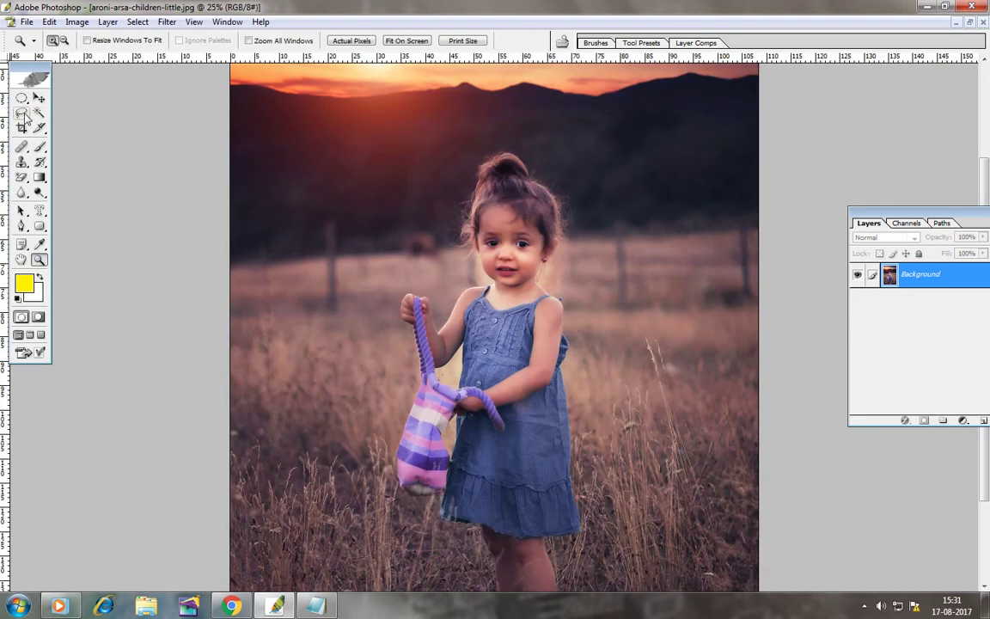
With the Lasso tool selected, set the foreground colour to white in the Color Picker.
{"action": "left_click", "coordinate": [23, 113]}
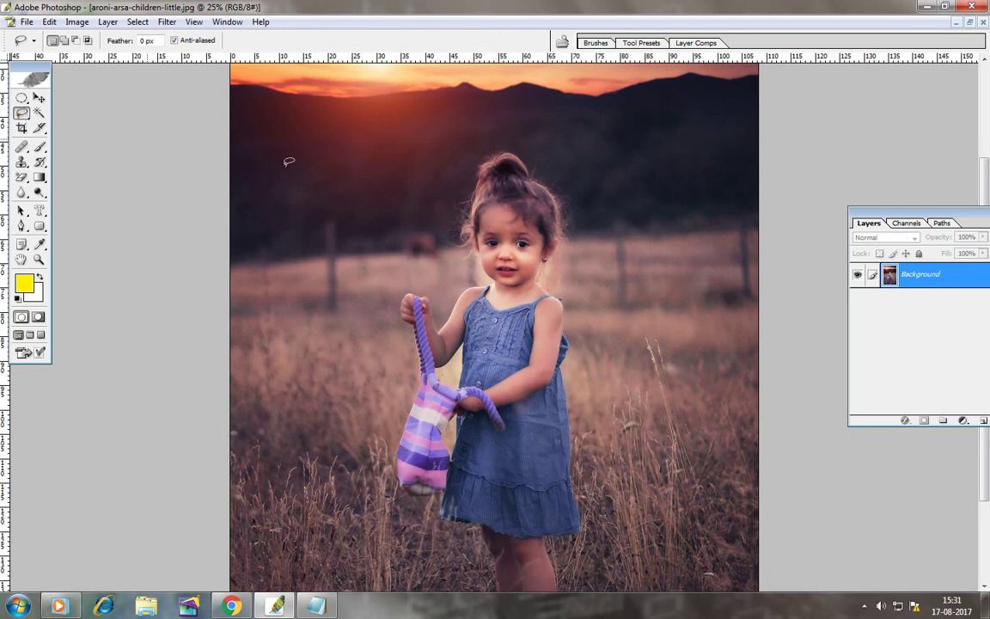
{"action": "left_click", "coordinate": [23, 285]}
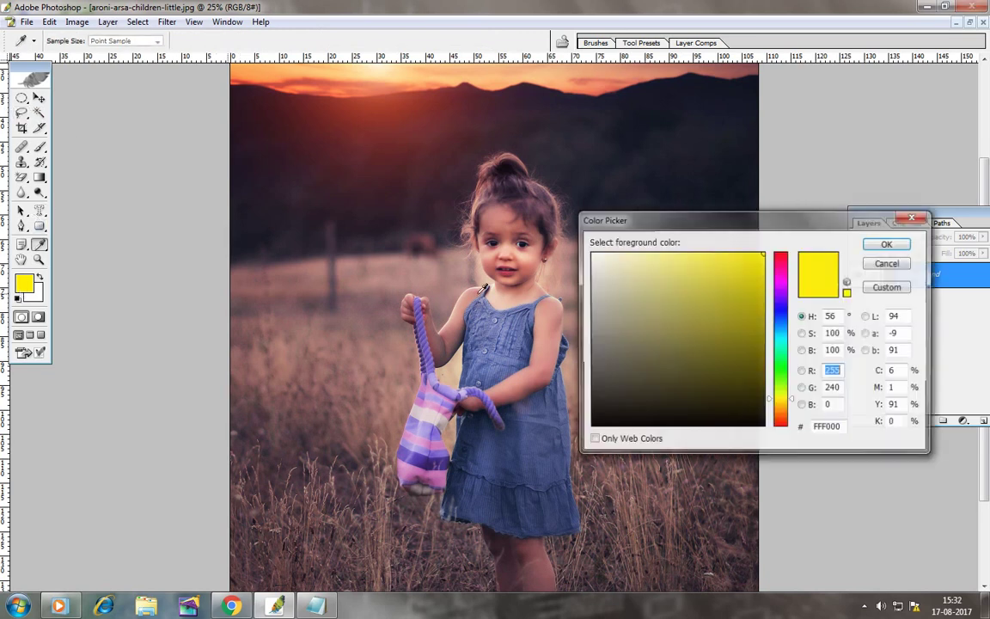
{"action": "left_click_drag", "start_coordinate": [718, 327], "coordinate": [773, 434]}
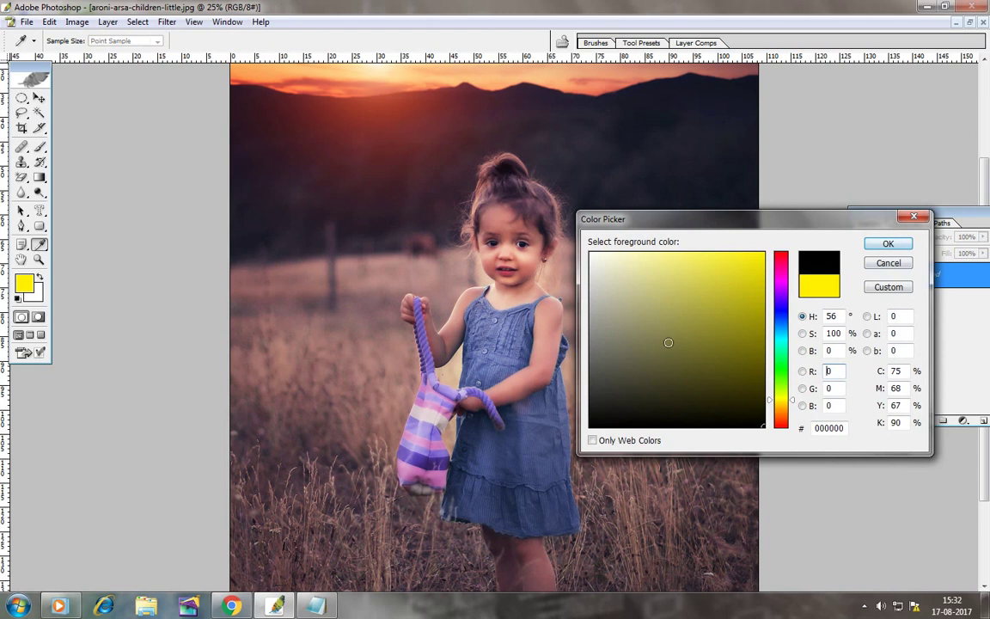
{"action": "left_click_drag", "start_coordinate": [668, 342], "coordinate": [523, 211]}
{"action": "left_click", "coordinate": [887, 244]}
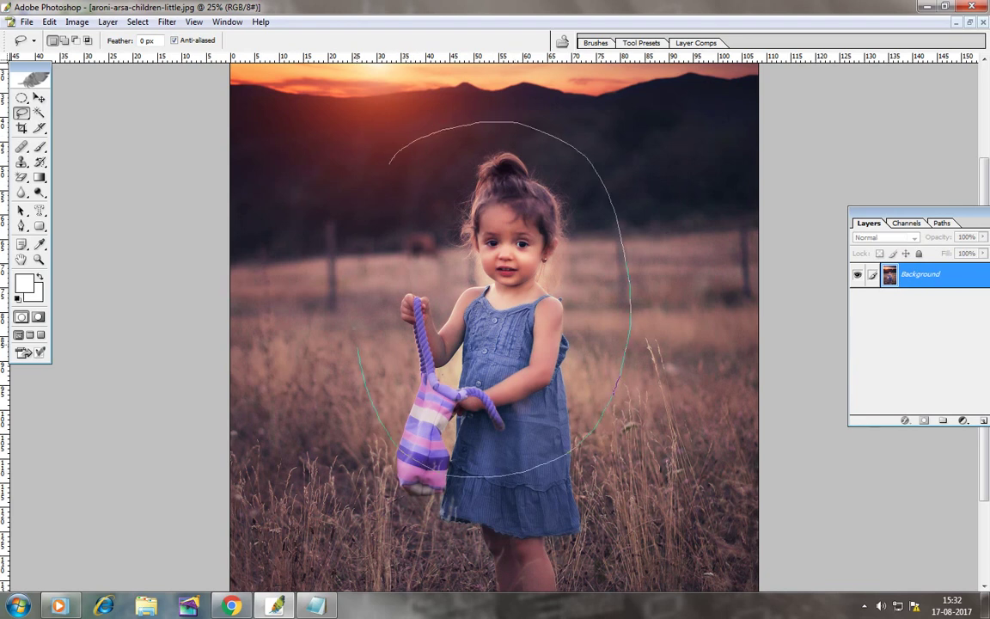
Draw an oval Lasso selection around the girl.
{"action": "left_click_drag", "start_coordinate": [336, 120], "coordinate": [397, 153]}
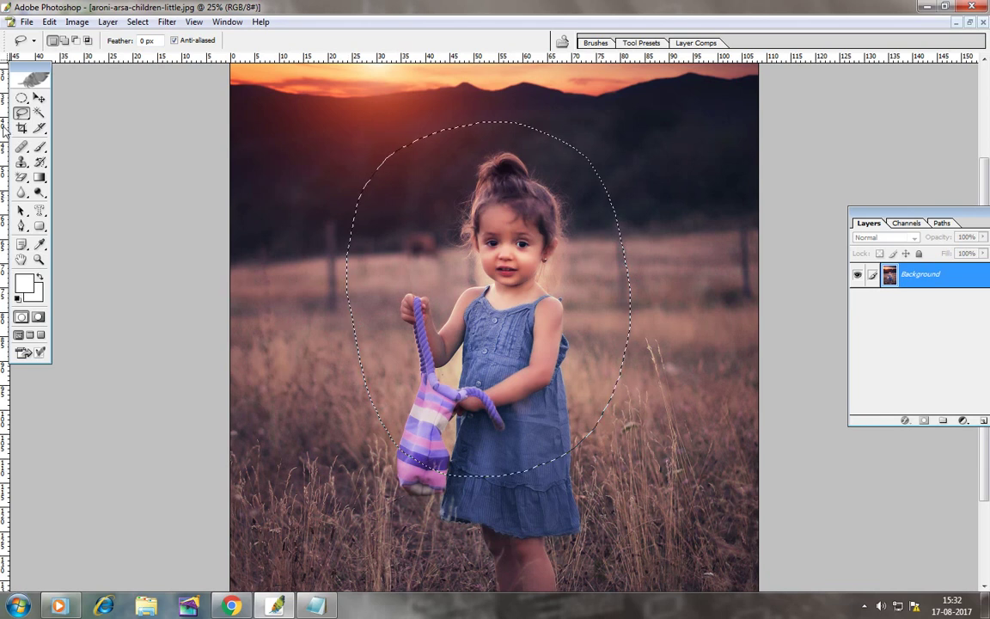
{"action": "key", "text": "v"}
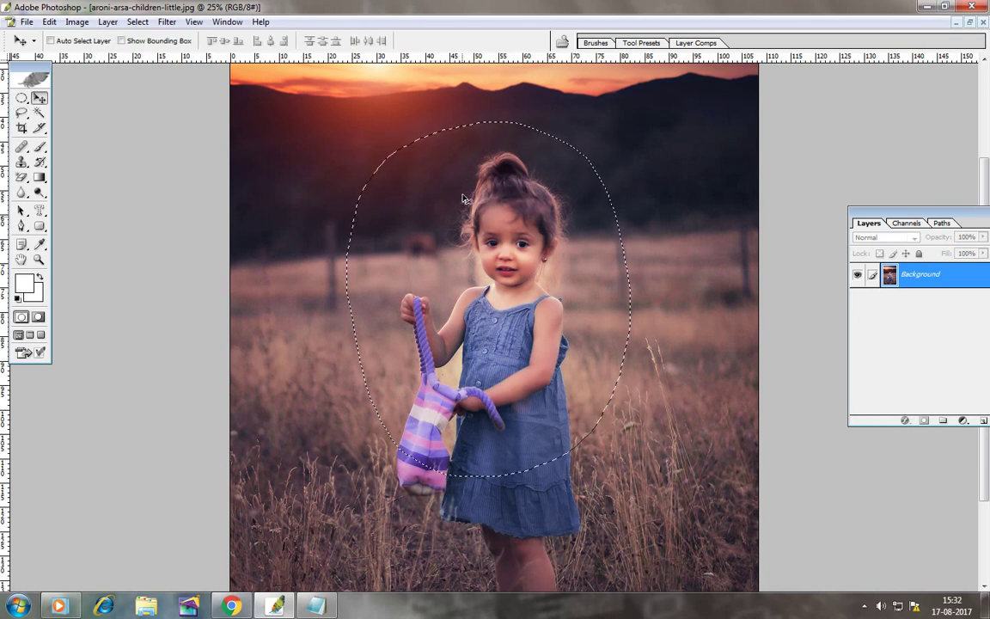
{"action": "left_click_drag", "start_coordinate": [462, 202], "coordinate": [455, 281]}
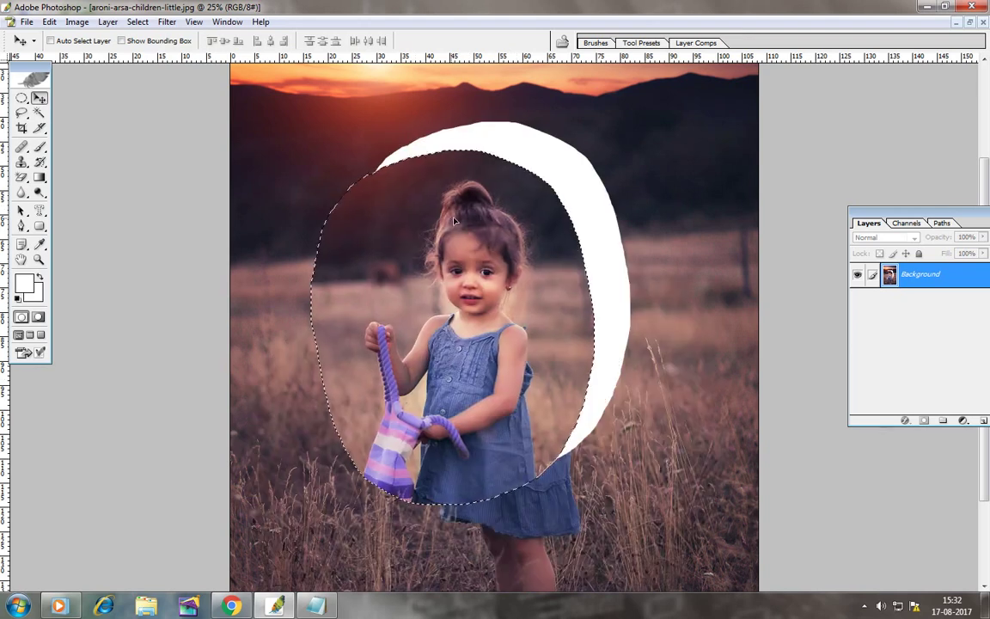
Copy and paste the oval girl selection as Layer 1, then move it left, partly off canvas.
{"action": "left_click", "coordinate": [49, 21]}
{"action": "left_click", "coordinate": [71, 124]}
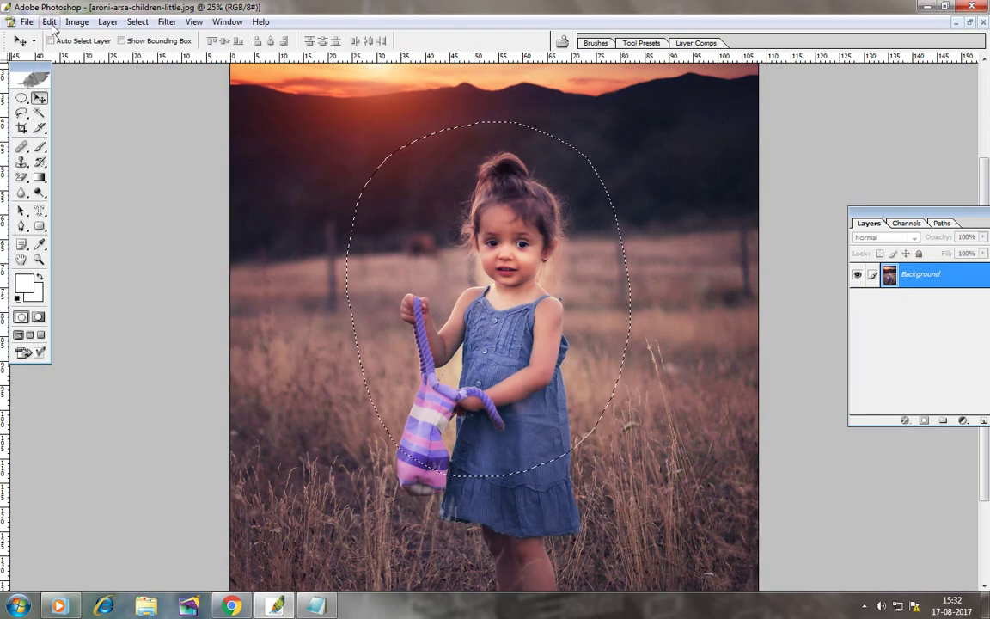
{"action": "left_click", "coordinate": [49, 22]}
{"action": "left_click", "coordinate": [71, 153]}
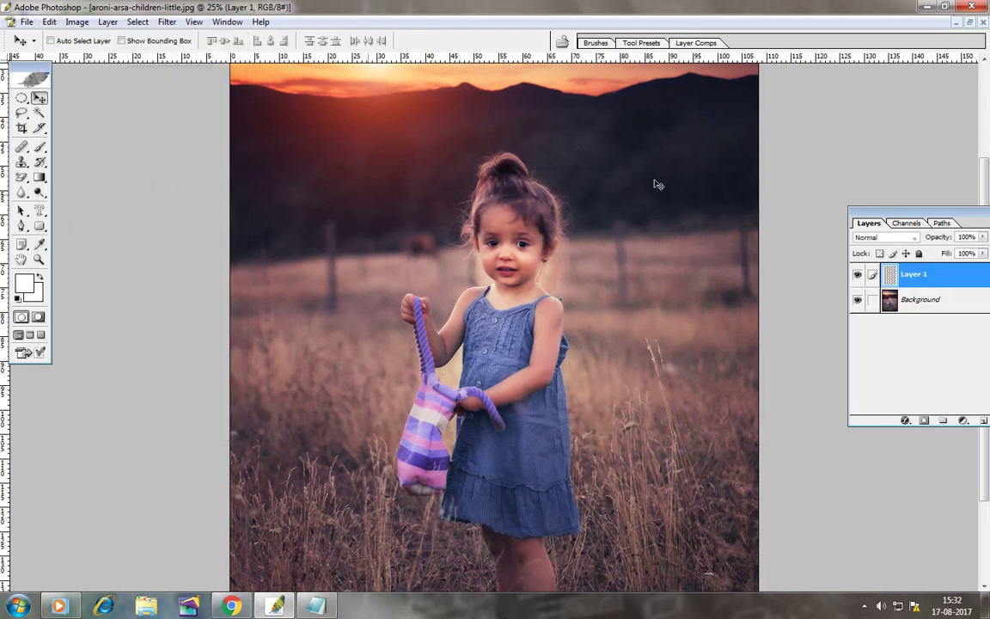
{"action": "mouse_move", "coordinate": [455, 198]}
{"action": "left_mouse_down"}
{"action": "mouse_move", "coordinate": [387, 289]}
{"action": "mouse_move", "coordinate": [288, 255]}
{"action": "left_mouse_up"}
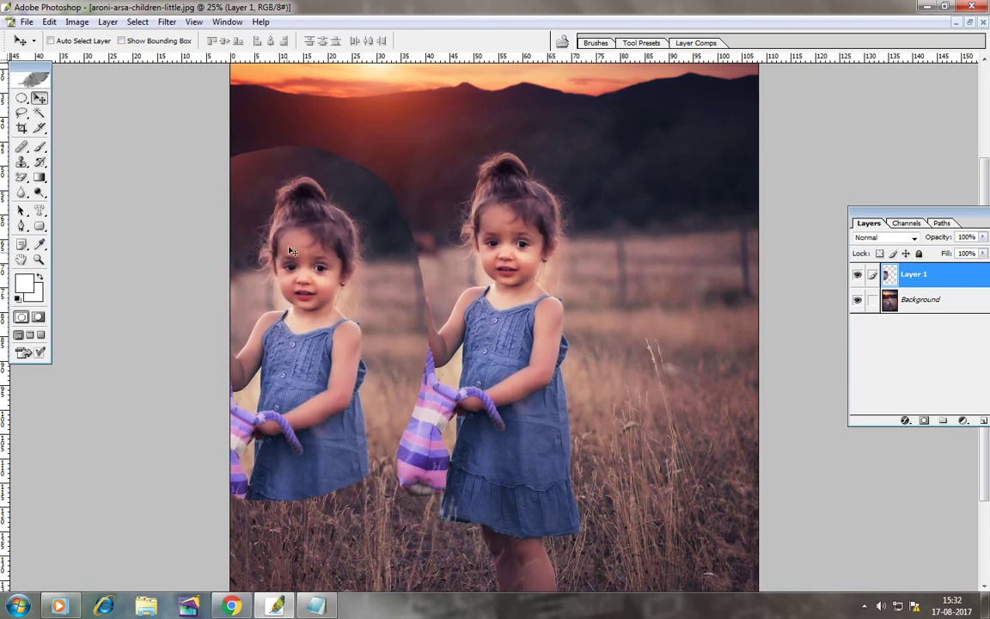
{"action": "left_click_drag", "start_coordinate": [488, 221], "coordinate": [375, 322]}
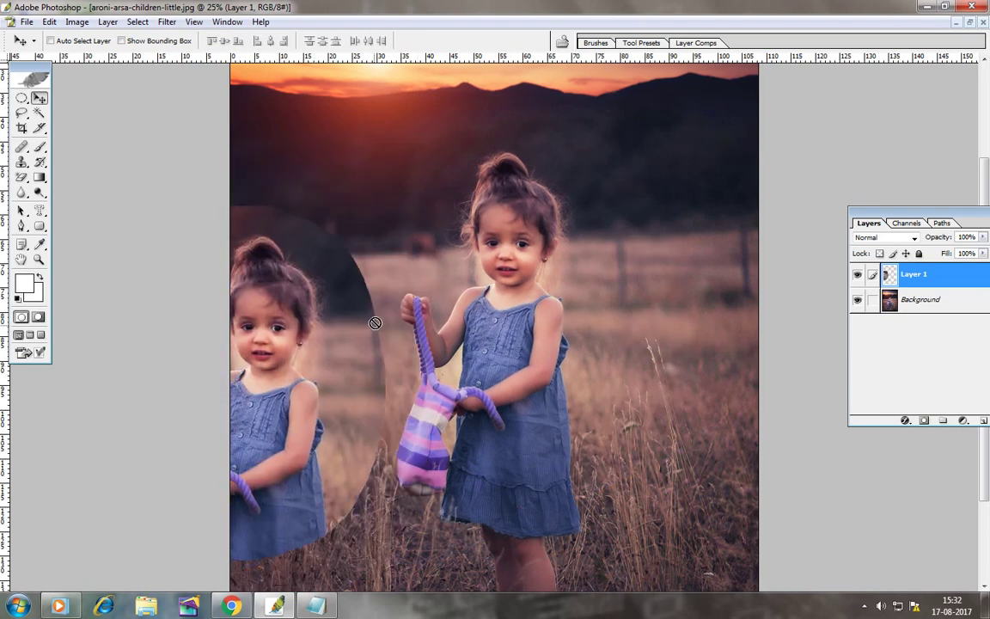
Create Untitled-1 matching the girl photo's size (108.34 × 161.71 cm, 72 ppi), windowed on the right.
{"action": "left_click", "coordinate": [27, 21]}
{"action": "left_click", "coordinate": [39, 37]}
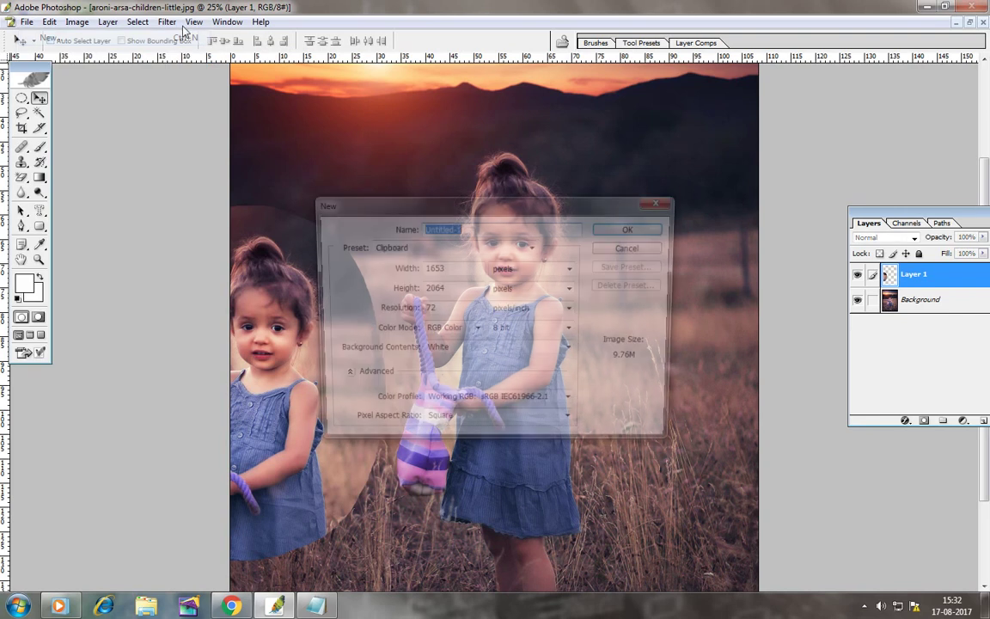
{"action": "left_click", "coordinate": [227, 21]}
{"action": "left_click", "coordinate": [275, 372]}
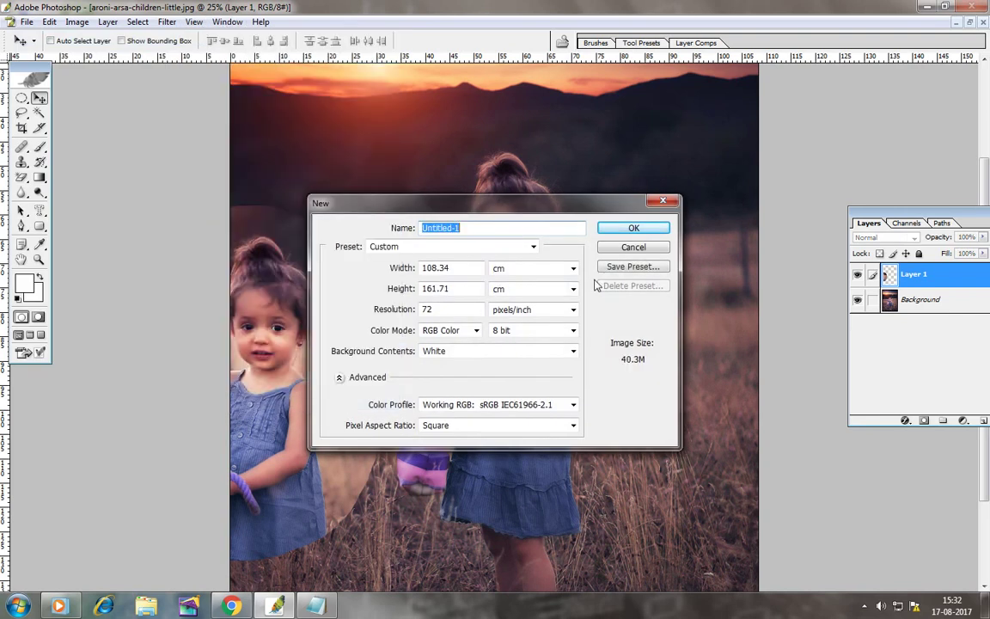
{"action": "left_click", "coordinate": [622, 230]}
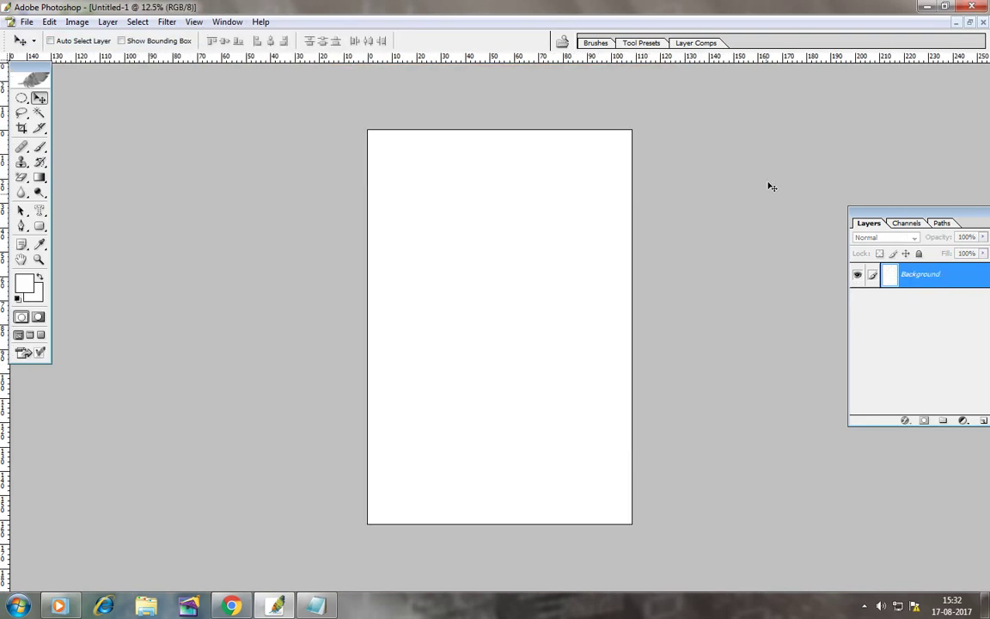
{"action": "left_click", "coordinate": [970, 23]}
{"action": "left_click_drag", "start_coordinate": [206, 76], "coordinate": [829, 62]}
Enlarge the girl photo's window and drag the girl copy back over the original.
{"action": "left_click_drag", "start_coordinate": [341, 492], "coordinate": [678, 591]}
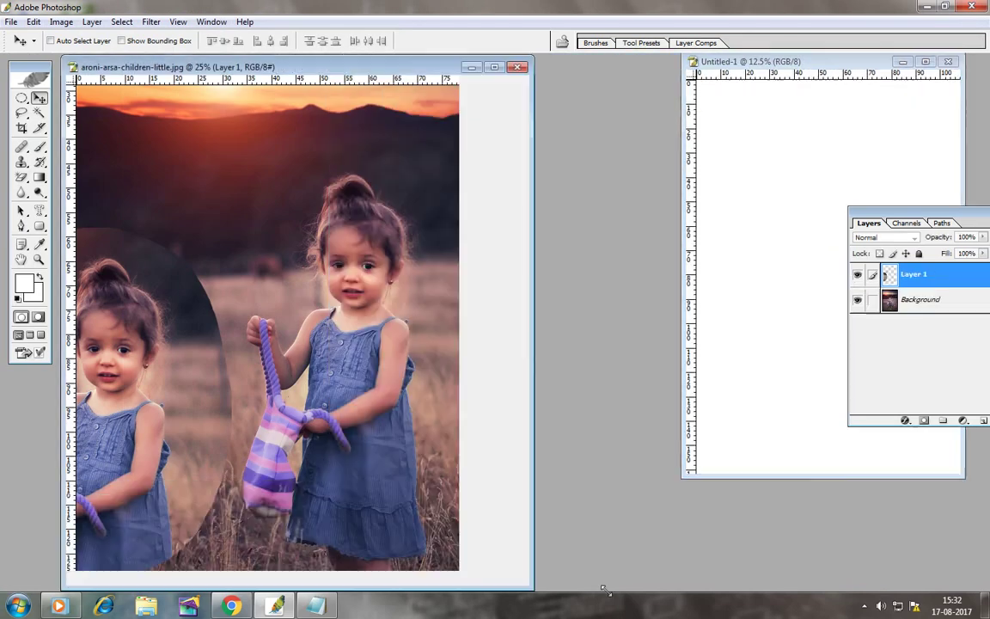
{"action": "left_click_drag", "start_coordinate": [267, 287], "coordinate": [268, 319]}
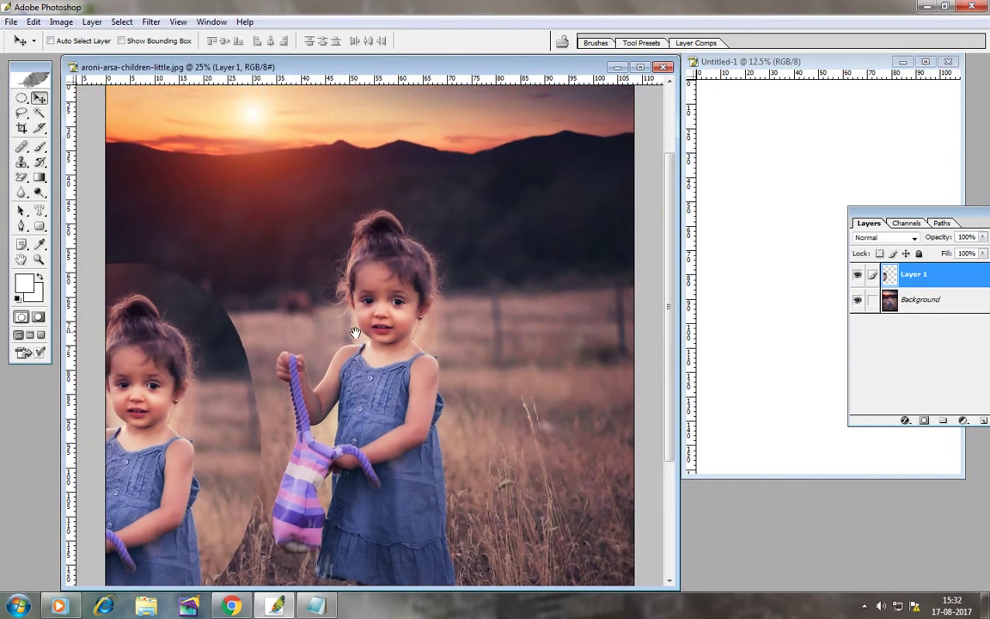
{"action": "left_click_drag", "start_coordinate": [203, 331], "coordinate": [432, 290]}
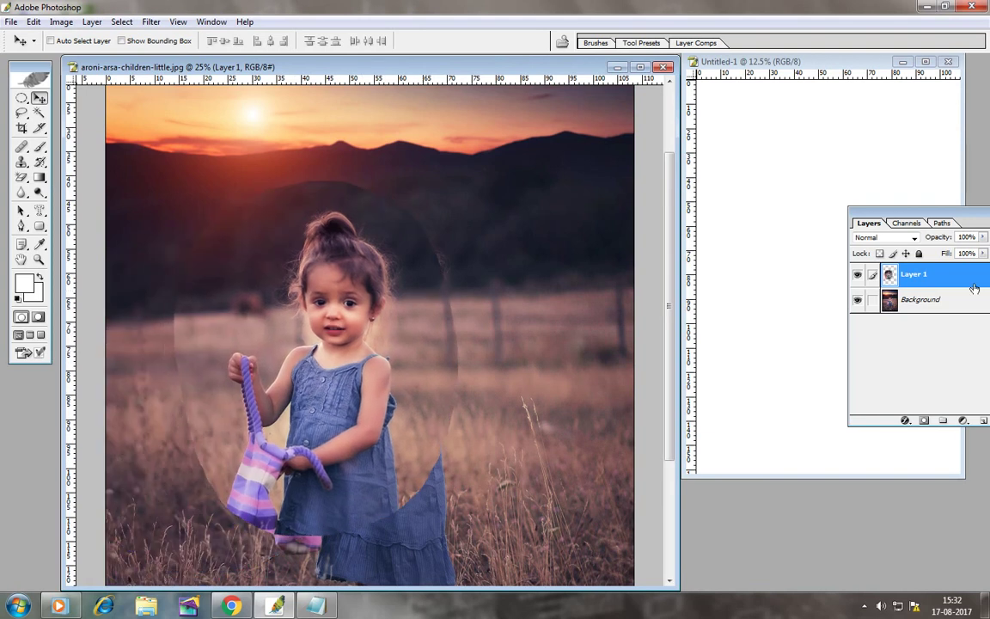
Delete Layer 1 in the Layers palette and dismiss the locked Background layer warnings.
{"action": "left_click_drag", "start_coordinate": [932, 220], "coordinate": [767, 281]}
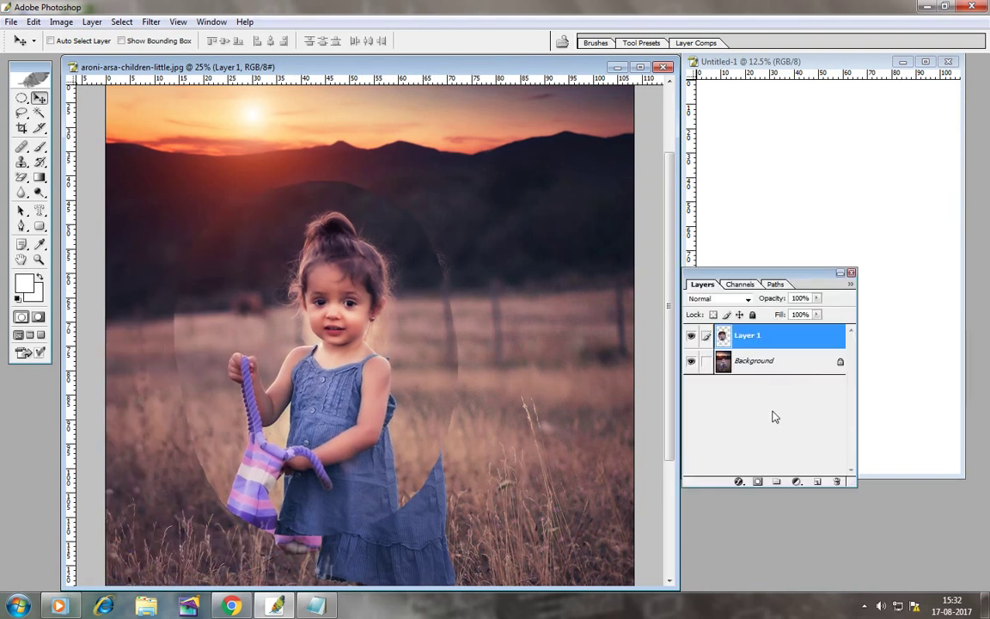
{"action": "left_click_drag", "start_coordinate": [768, 331], "coordinate": [837, 482]}
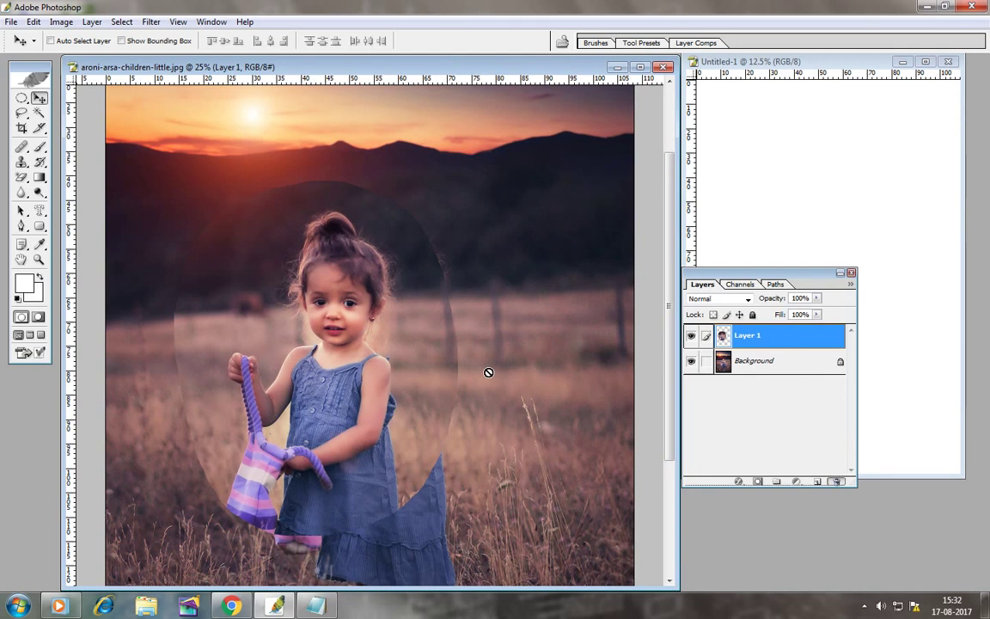
{"action": "key", "text": "Delete"}
{"action": "left_click", "coordinate": [361, 335]}
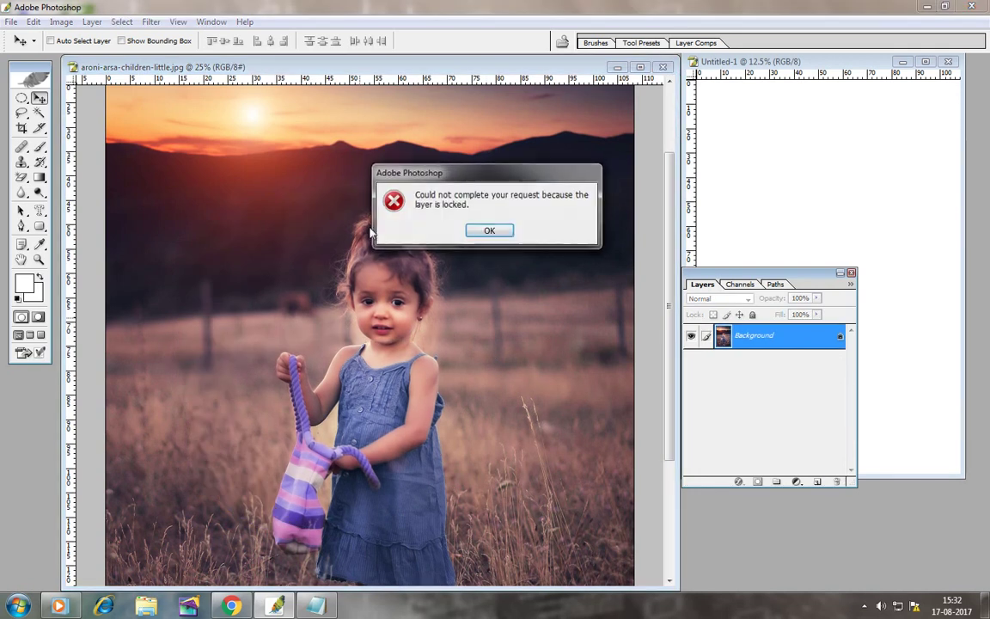
{"action": "left_click", "coordinate": [506, 230]}
{"action": "left_click", "coordinate": [392, 200]}
{"action": "left_click", "coordinate": [472, 230]}
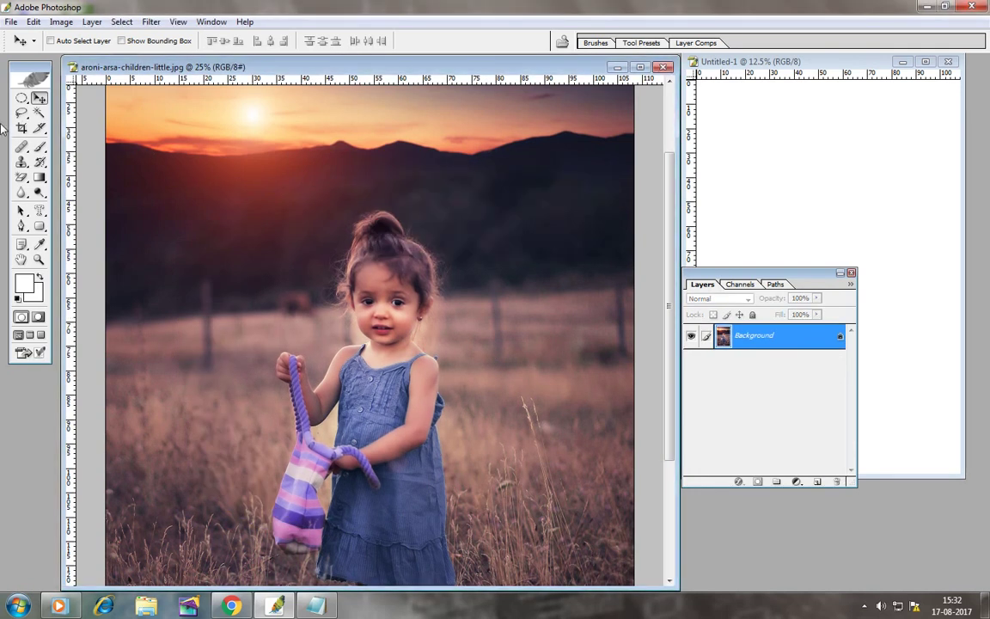
{"action": "left_click", "coordinate": [21, 113]}
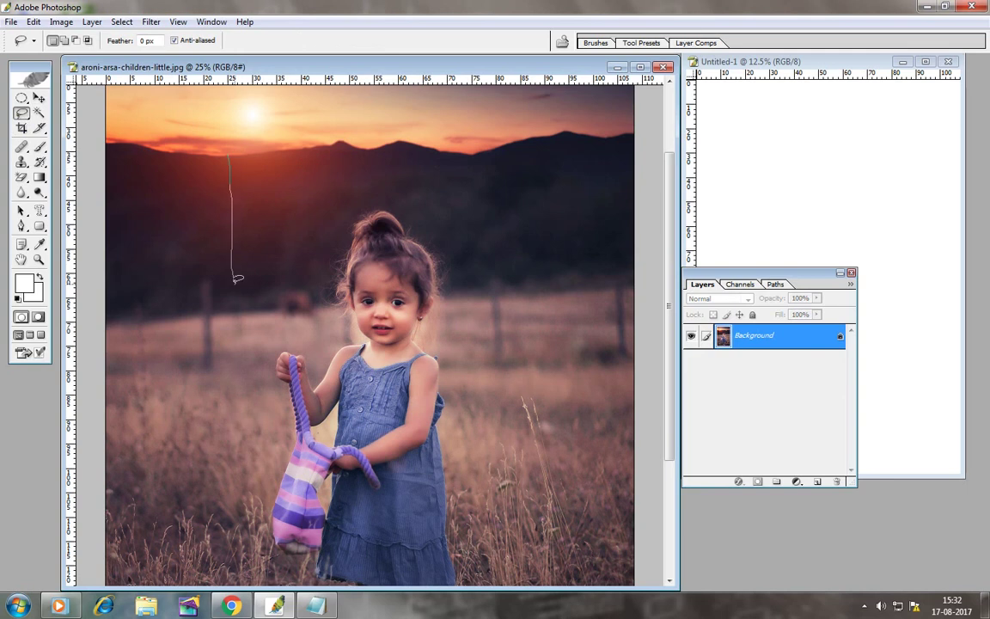
Trace a freehand selection around the girl from dress to hills and copy it.
{"action": "left_click_drag", "start_coordinate": [275, 497], "coordinate": [481, 505]}
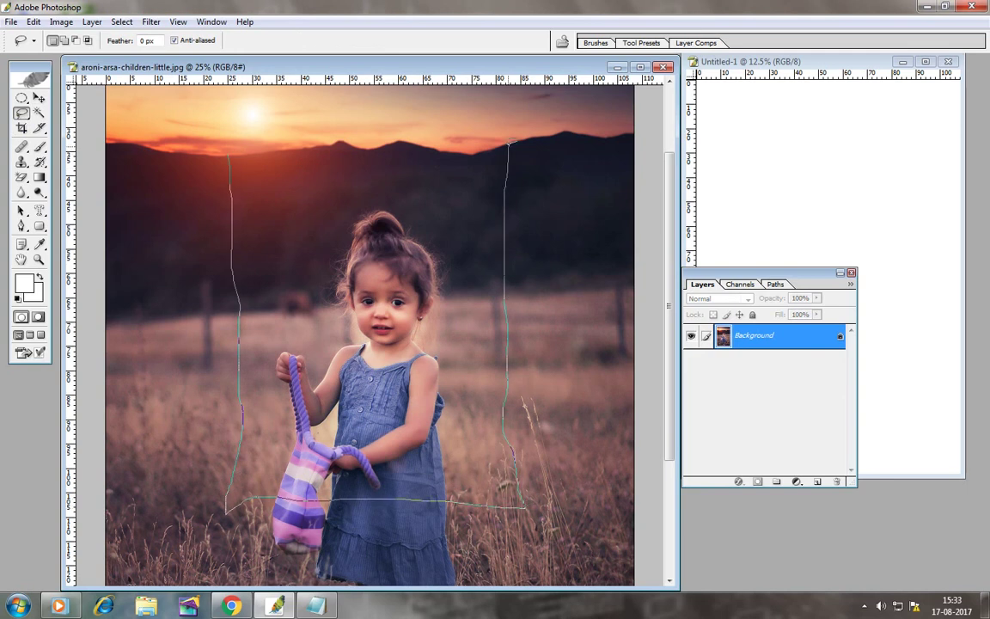
{"action": "left_click_drag", "start_coordinate": [444, 163], "coordinate": [230, 156]}
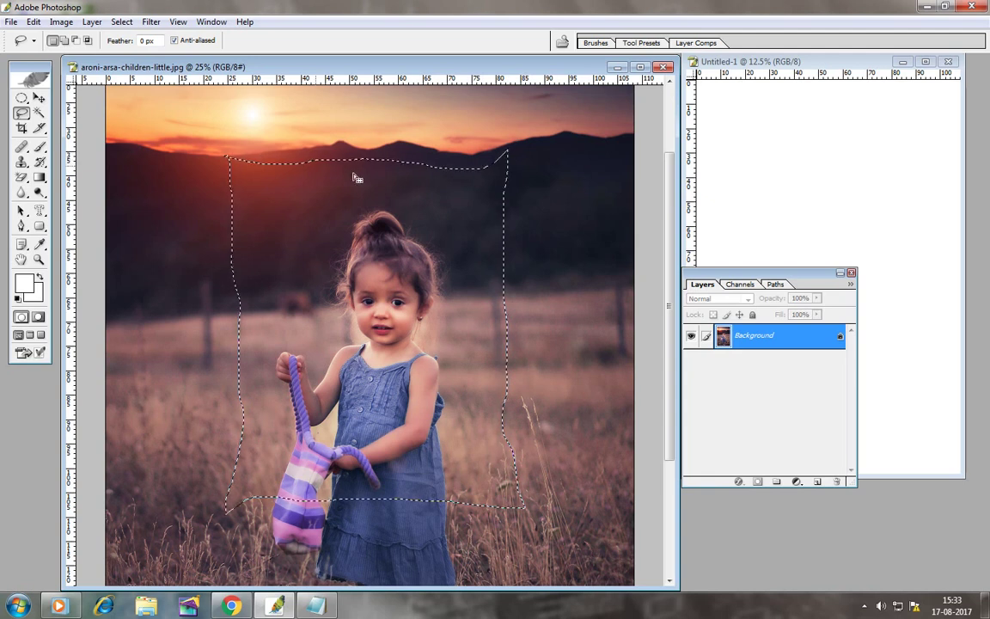
{"action": "left_click", "coordinate": [39, 98]}
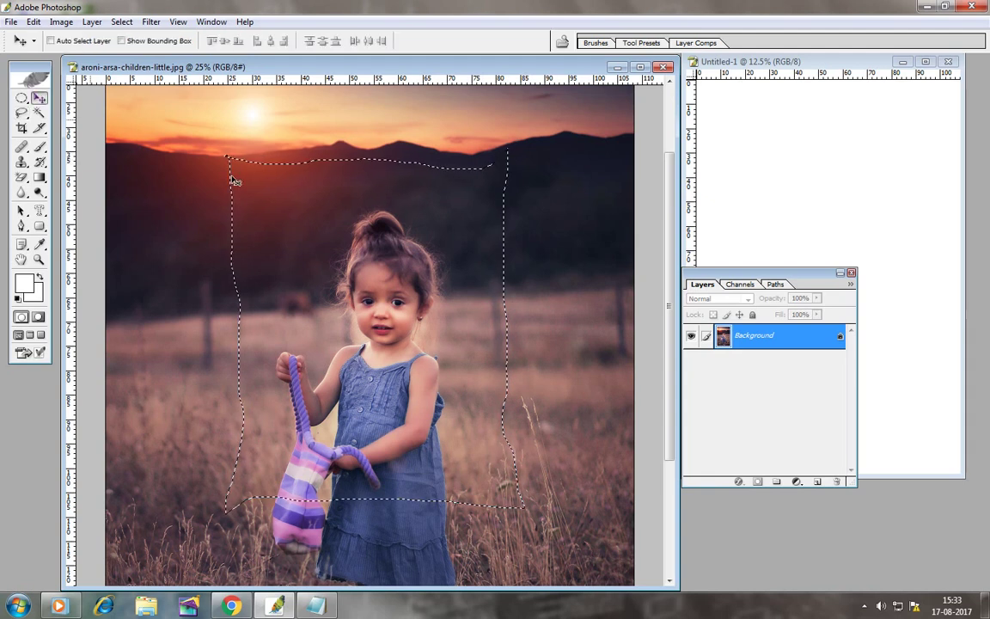
{"action": "left_click", "coordinate": [34, 21]}
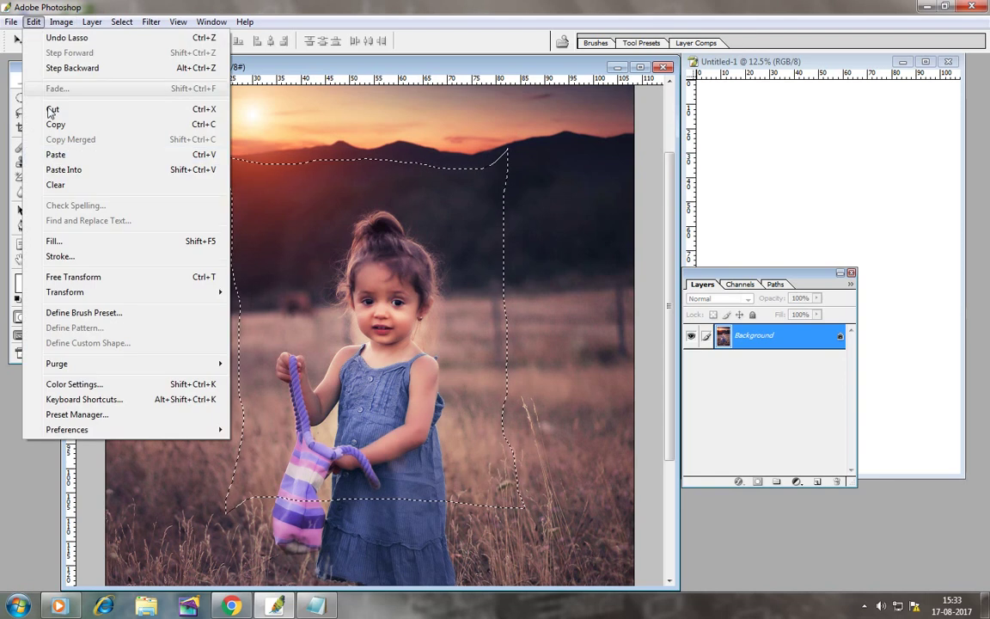
{"action": "left_click", "coordinate": [60, 128]}
Paste the girl cutout into Untitled-1 as Layer 1 and position it near the top.
{"action": "left_click", "coordinate": [708, 129]}
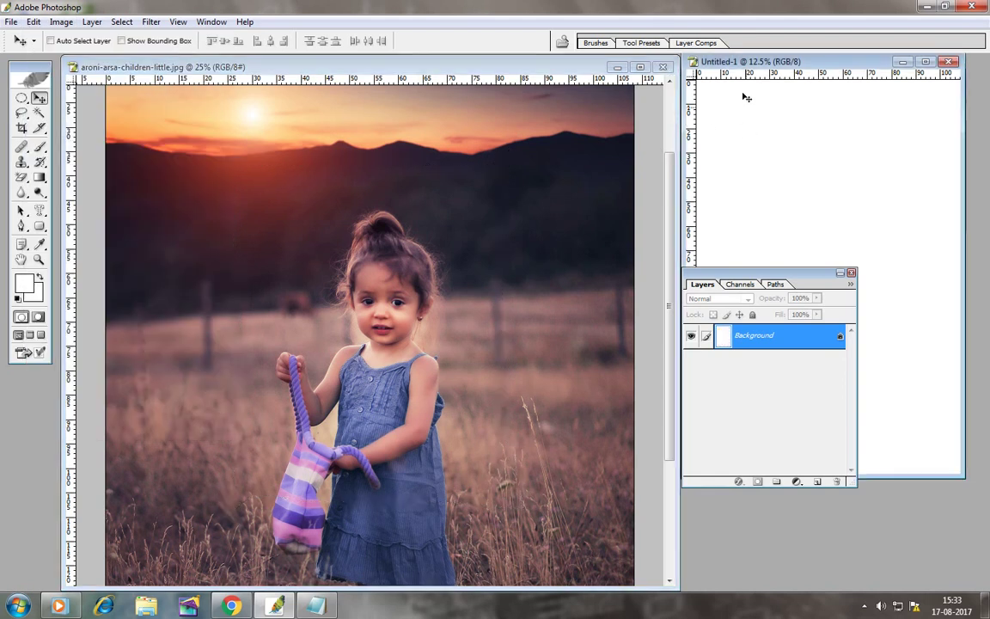
{"action": "left_click", "coordinate": [34, 22]}
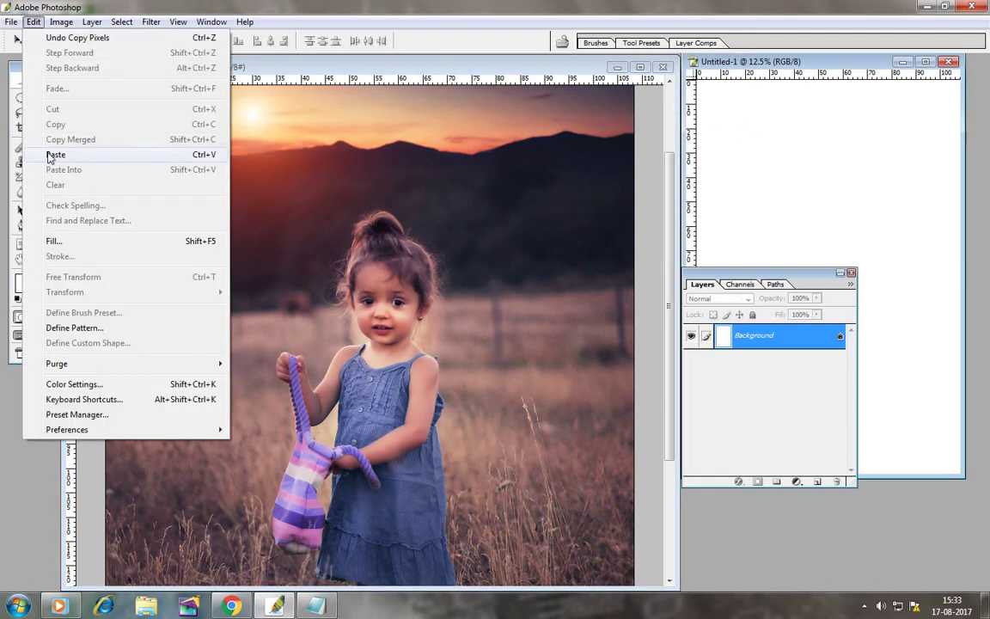
{"action": "left_click", "coordinate": [55, 155]}
{"action": "left_click_drag", "start_coordinate": [772, 184], "coordinate": [793, 138]}
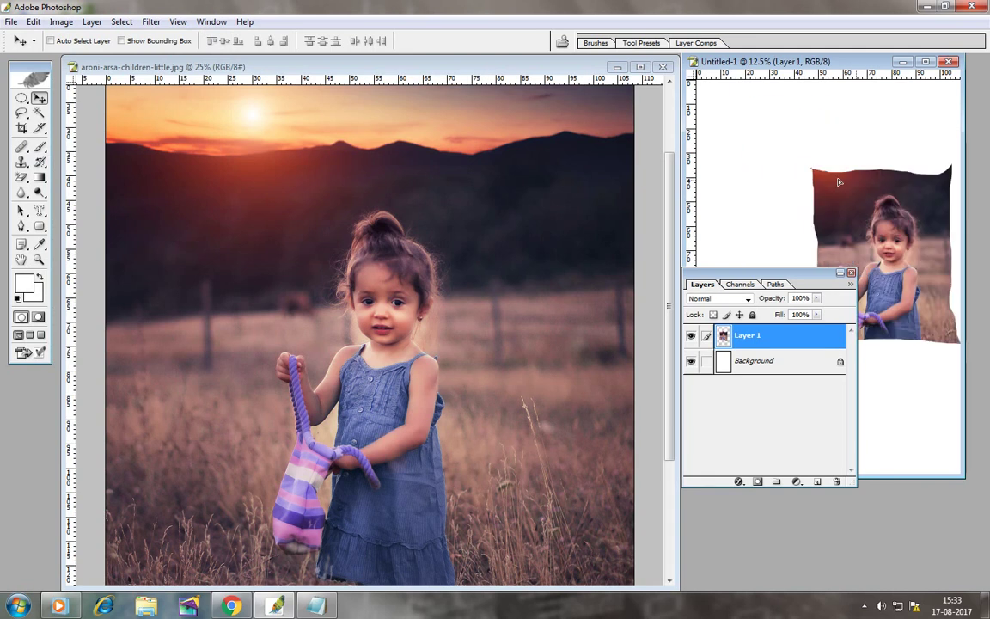
{"action": "left_click_drag", "start_coordinate": [769, 278], "coordinate": [813, 451]}
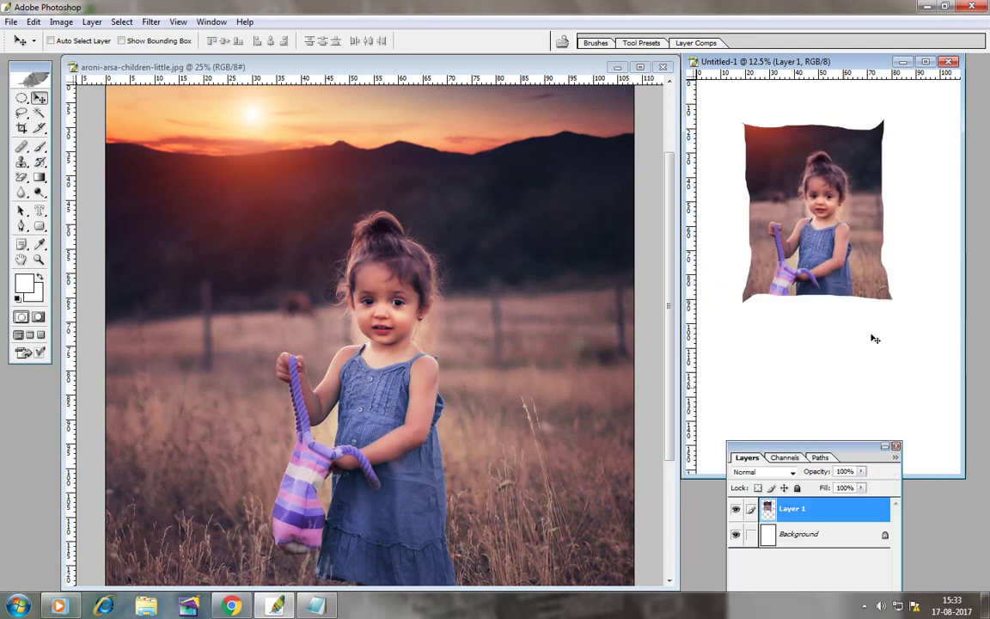
{"action": "left_click_drag", "start_coordinate": [832, 242], "coordinate": [819, 247]}
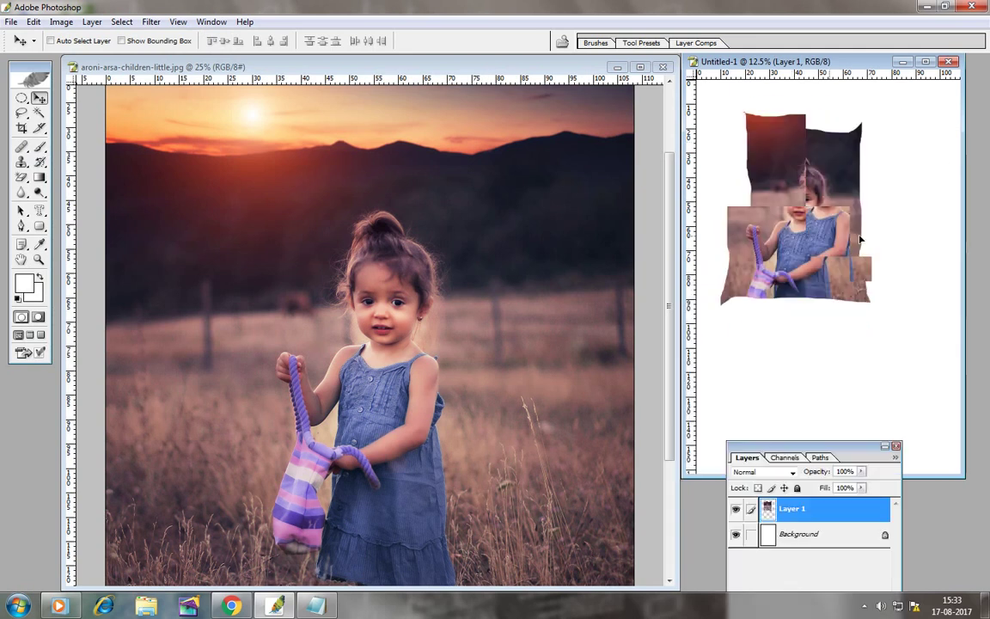
{"action": "left_click", "coordinate": [359, 350]}
Set the Lasso to Add to selection and add jagged strokes along the left, bottom and right edges.
{"action": "left_click", "coordinate": [22, 113]}
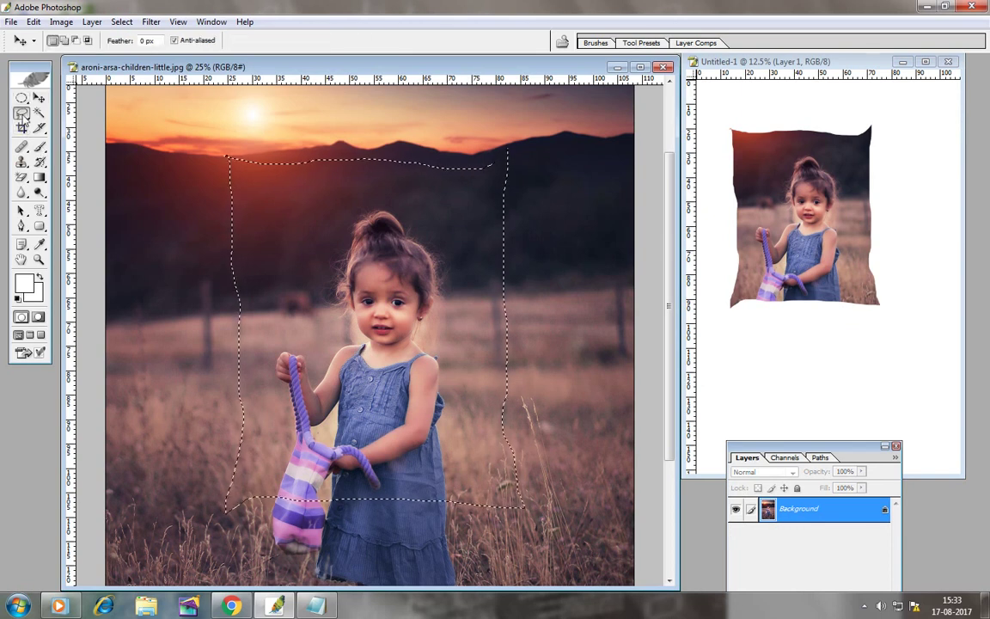
{"action": "left_click", "coordinate": [64, 40]}
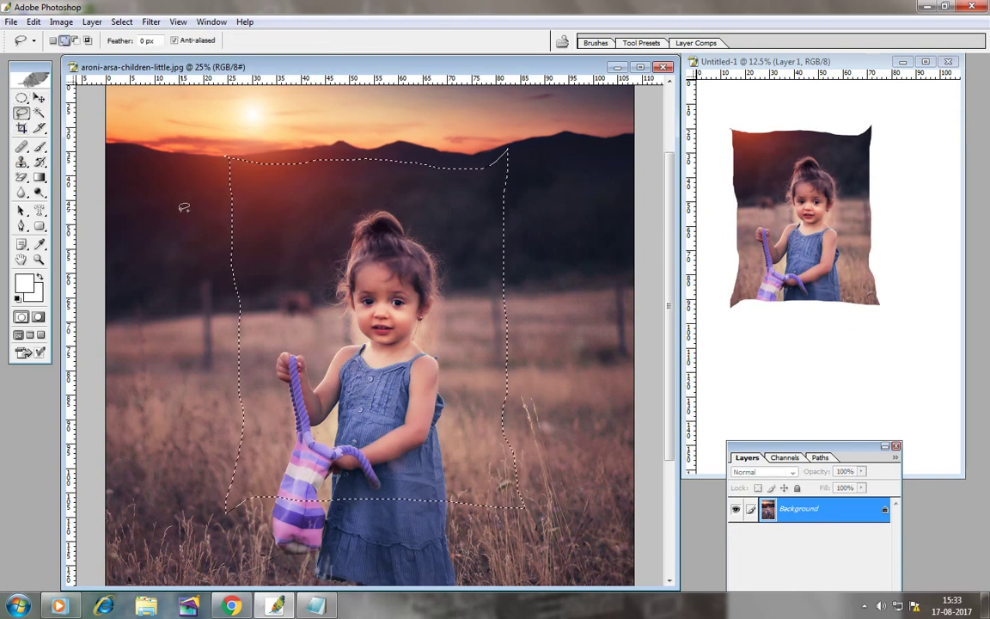
{"action": "left_click_drag", "start_coordinate": [219, 200], "coordinate": [222, 186]}
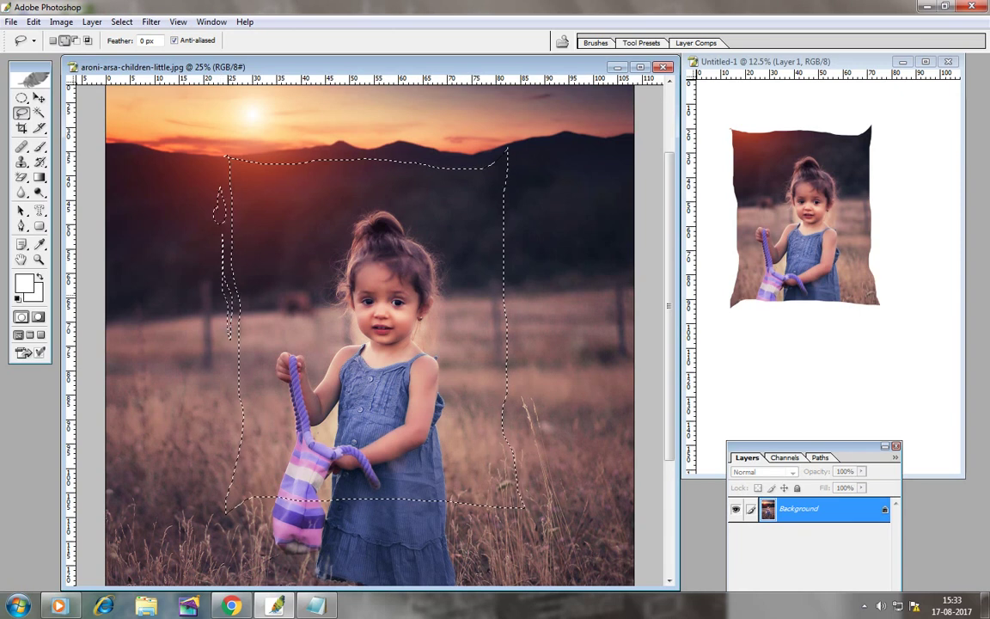
{"action": "mouse_move", "coordinate": [226, 398]}
{"action": "left_mouse_down"}
{"action": "mouse_move", "coordinate": [233, 432]}
{"action": "mouse_move", "coordinate": [228, 400]}
{"action": "left_mouse_up"}
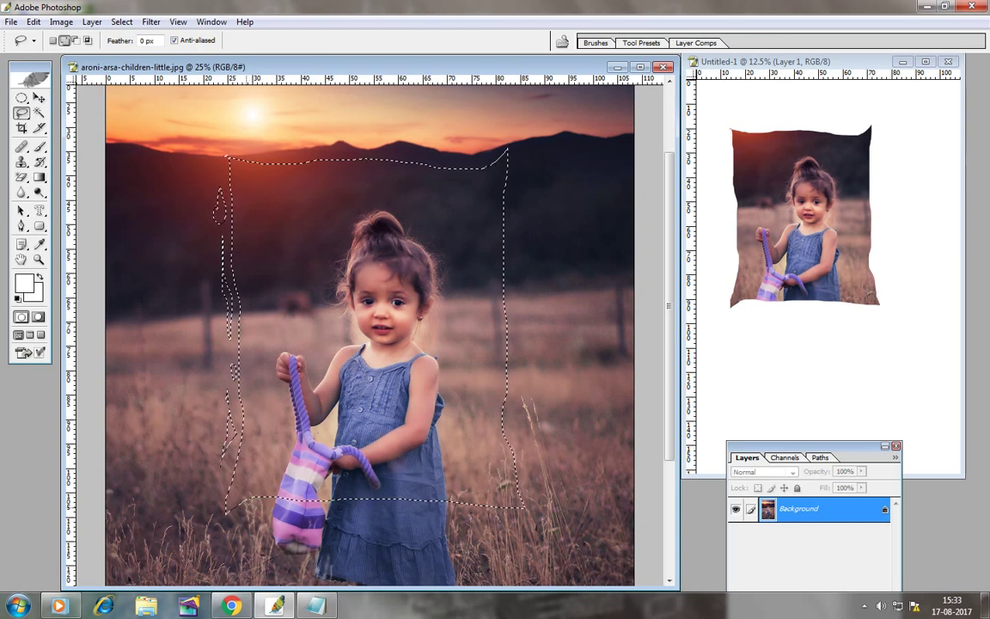
{"action": "left_click_drag", "start_coordinate": [296, 501], "coordinate": [526, 511]}
{"action": "left_click_drag", "start_coordinate": [503, 412], "coordinate": [515, 468]}
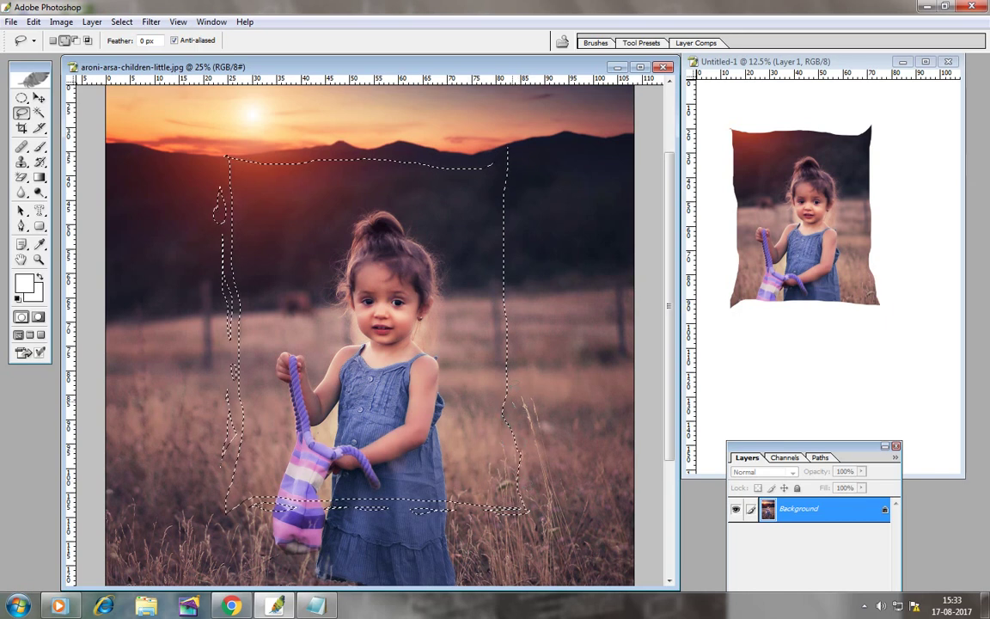
{"action": "left_click_drag", "start_coordinate": [512, 391], "coordinate": [519, 446]}
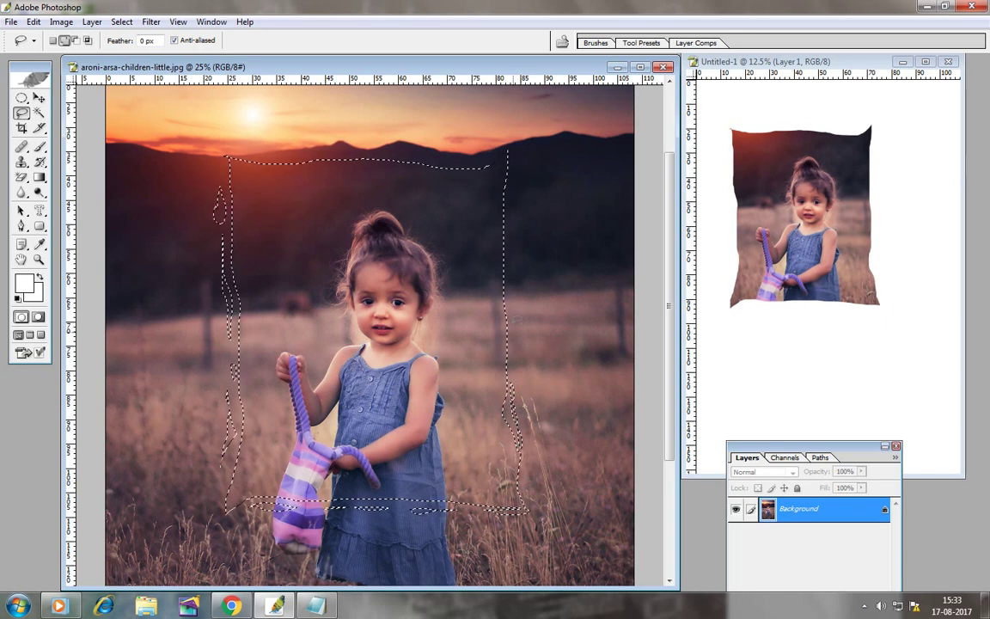
{"action": "left_click_drag", "start_coordinate": [508, 266], "coordinate": [513, 336]}
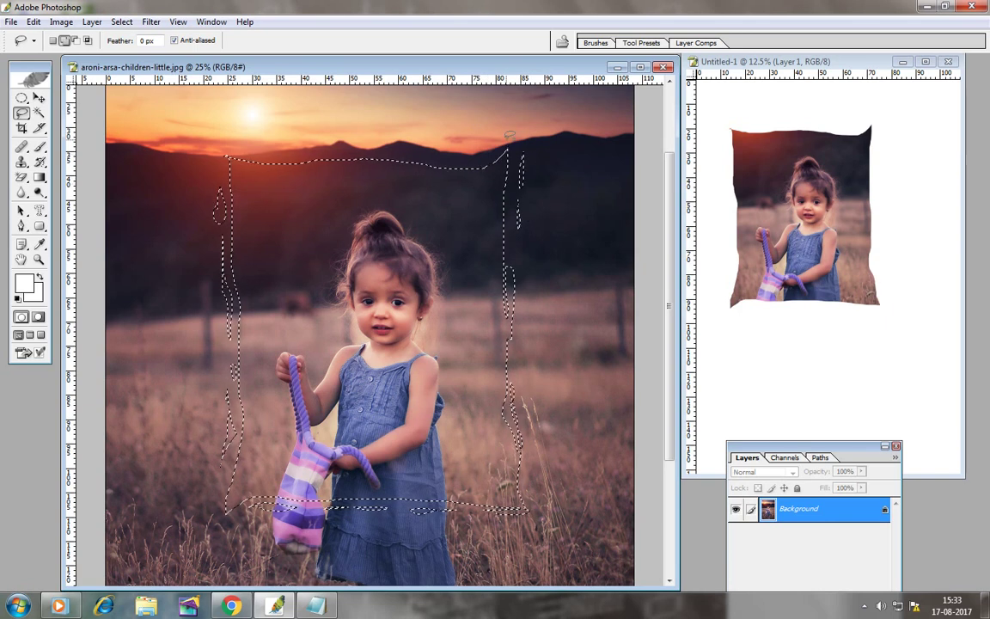
Roughen the selection's top edge and drag it into Untitled-1 as Layer 2.
{"action": "left_click_drag", "start_coordinate": [504, 136], "coordinate": [481, 153]}
{"action": "left_click_drag", "start_coordinate": [418, 148], "coordinate": [228, 138]}
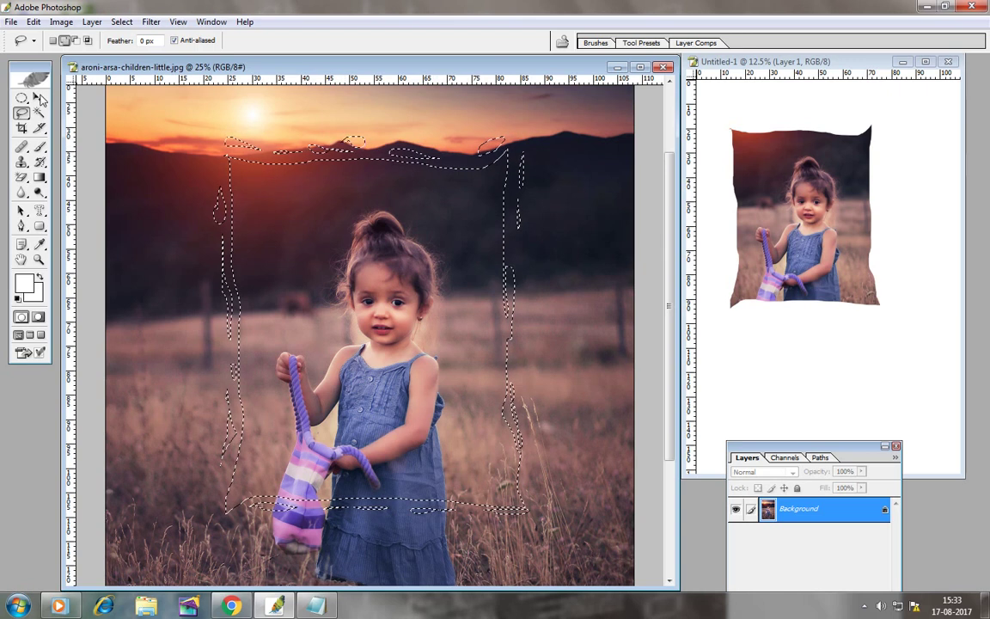
{"action": "key", "text": "v"}
{"action": "left_click_drag", "start_coordinate": [355, 263], "coordinate": [833, 331]}
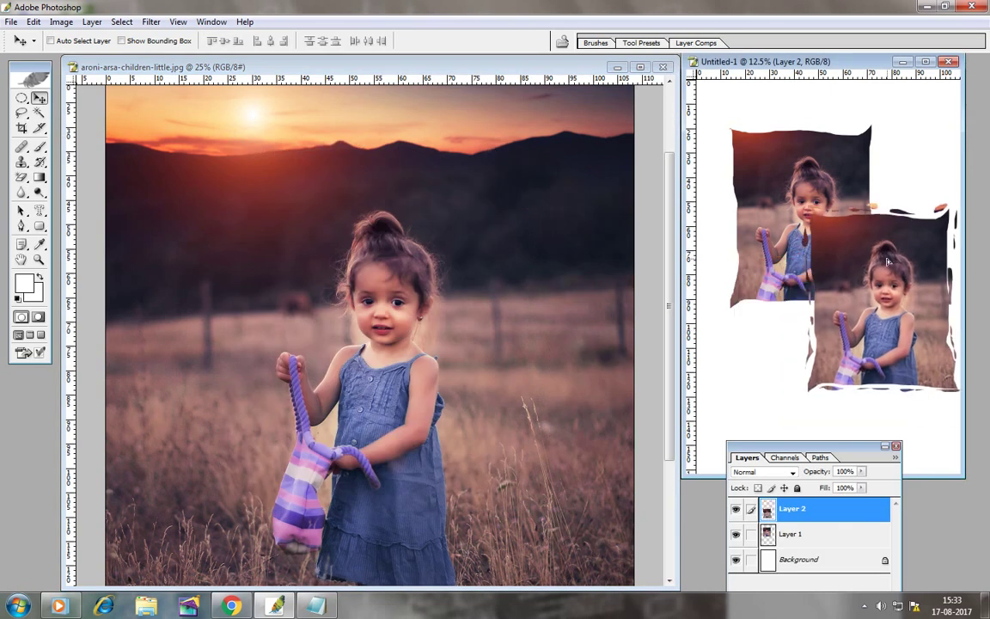
Place Layer 2 lower right of the first patch, then add streaks along the selection's right and left edges.
{"action": "mouse_move", "coordinate": [817, 311]}
{"action": "left_mouse_down"}
{"action": "mouse_move", "coordinate": [832, 290]}
{"action": "mouse_move", "coordinate": [841, 308]}
{"action": "left_mouse_up"}
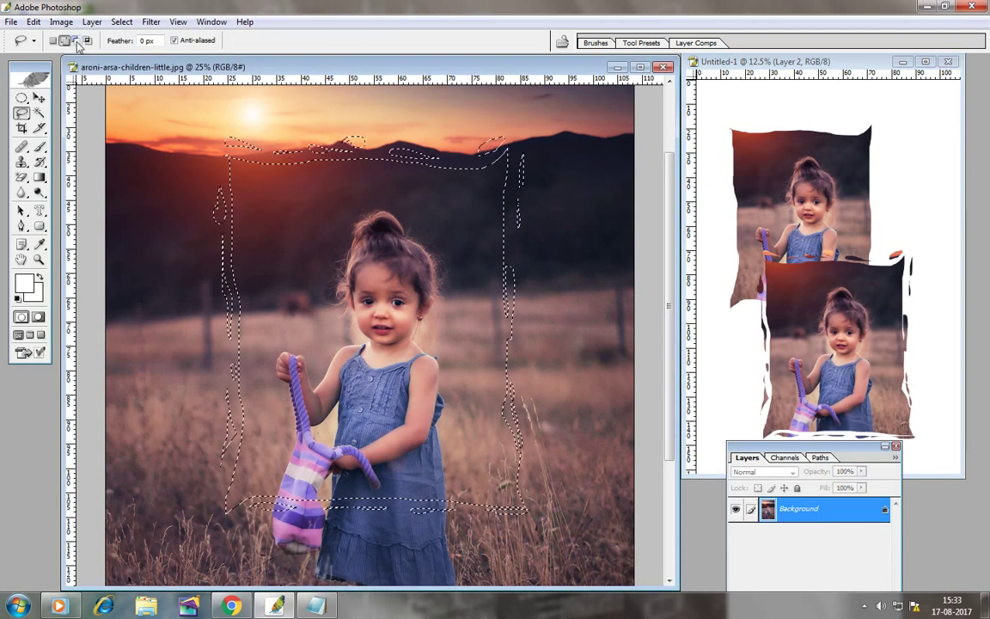
{"action": "left_click", "coordinate": [75, 40]}
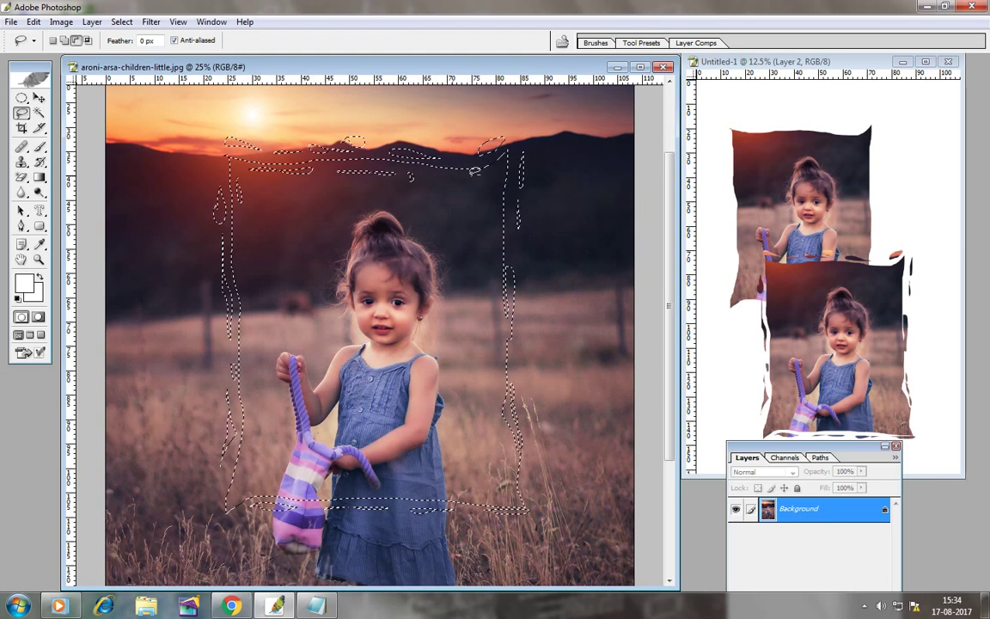
{"action": "left_click_drag", "start_coordinate": [490, 204], "coordinate": [486, 167]}
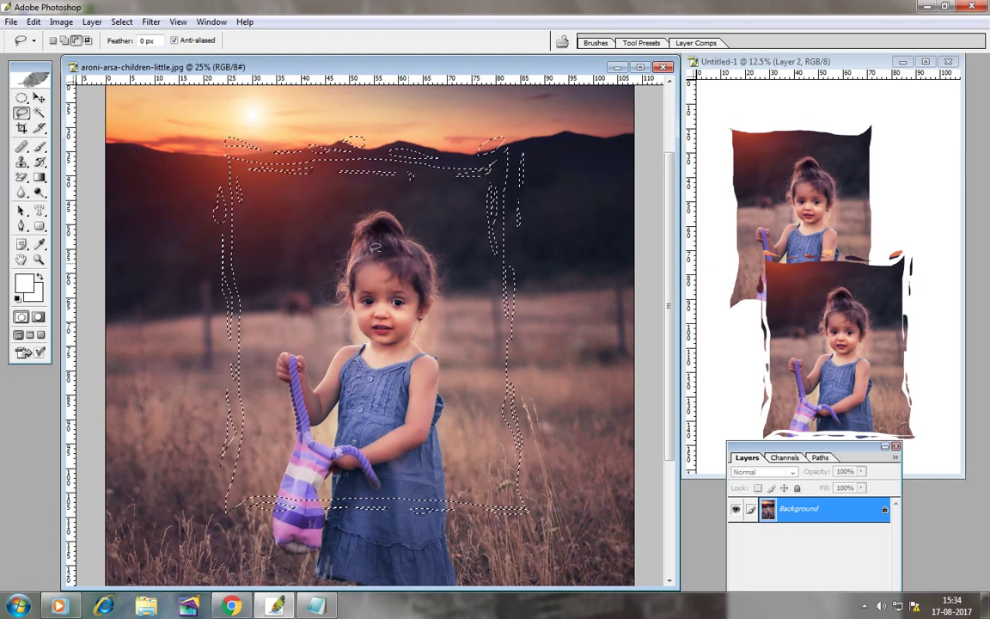
{"action": "left_click_drag", "start_coordinate": [245, 191], "coordinate": [253, 297]}
{"action": "mouse_move", "coordinate": [262, 259]}
{"action": "left_mouse_down"}
{"action": "mouse_move", "coordinate": [261, 234]}
{"action": "mouse_move", "coordinate": [280, 249]}
{"action": "left_mouse_up"}
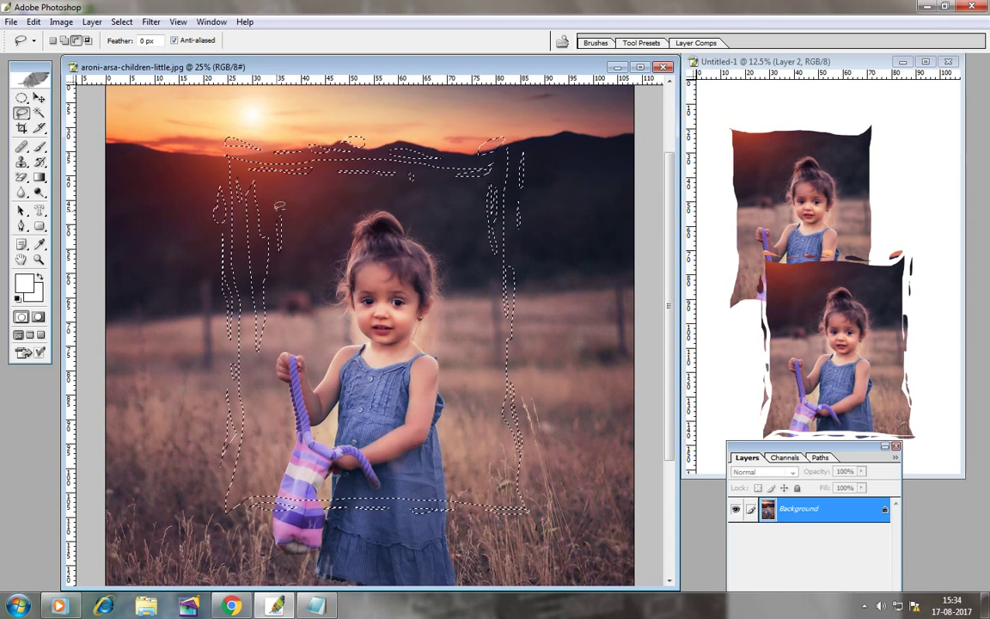
{"action": "mouse_move", "coordinate": [257, 348]}
{"action": "left_mouse_down"}
{"action": "mouse_move", "coordinate": [258, 471]}
{"action": "mouse_move", "coordinate": [371, 483]}
{"action": "left_mouse_up"}
Add jagged strokes along the bottom and right edges and drag the selection into Untitled-1 as Layer 3.
{"action": "left_click_drag", "start_coordinate": [305, 476], "coordinate": [255, 486]}
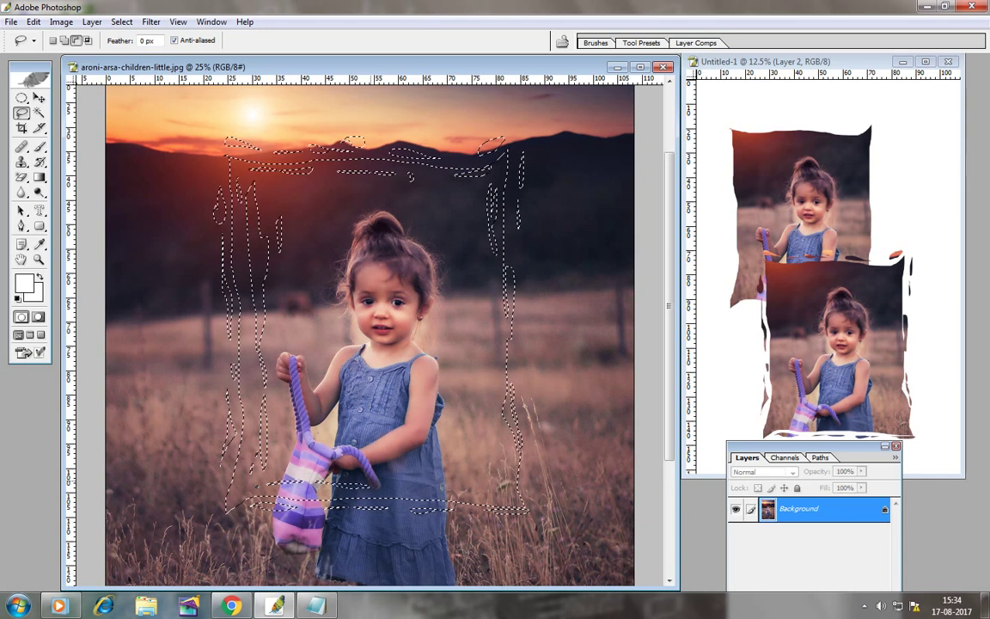
{"action": "left_click_drag", "start_coordinate": [478, 490], "coordinate": [490, 464]}
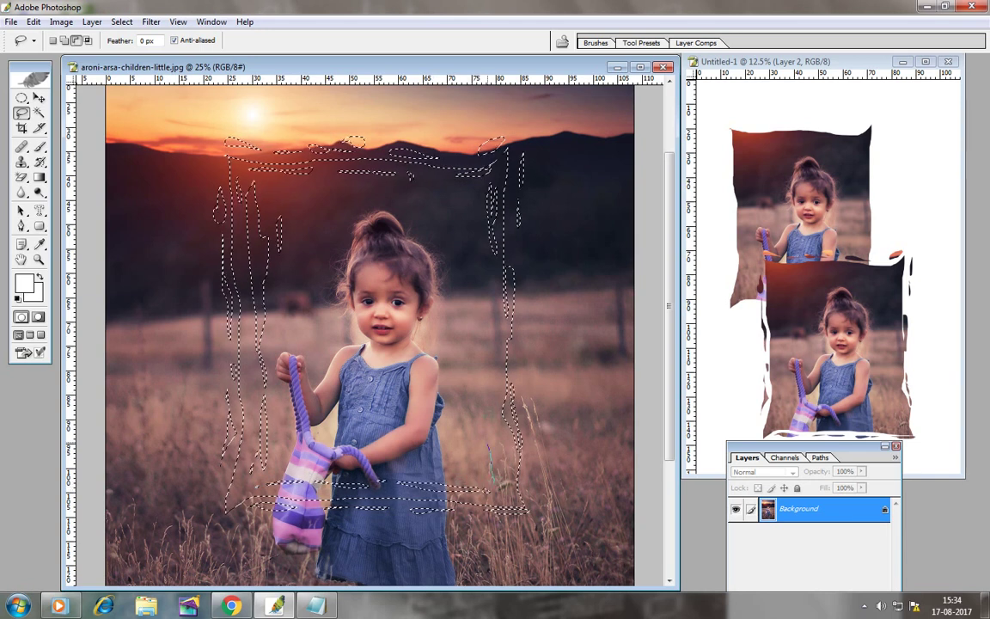
{"action": "mouse_move", "coordinate": [483, 418]}
{"action": "left_mouse_down"}
{"action": "mouse_move", "coordinate": [478, 326]}
{"action": "mouse_move", "coordinate": [496, 337]}
{"action": "mouse_move", "coordinate": [493, 292]}
{"action": "left_mouse_up"}
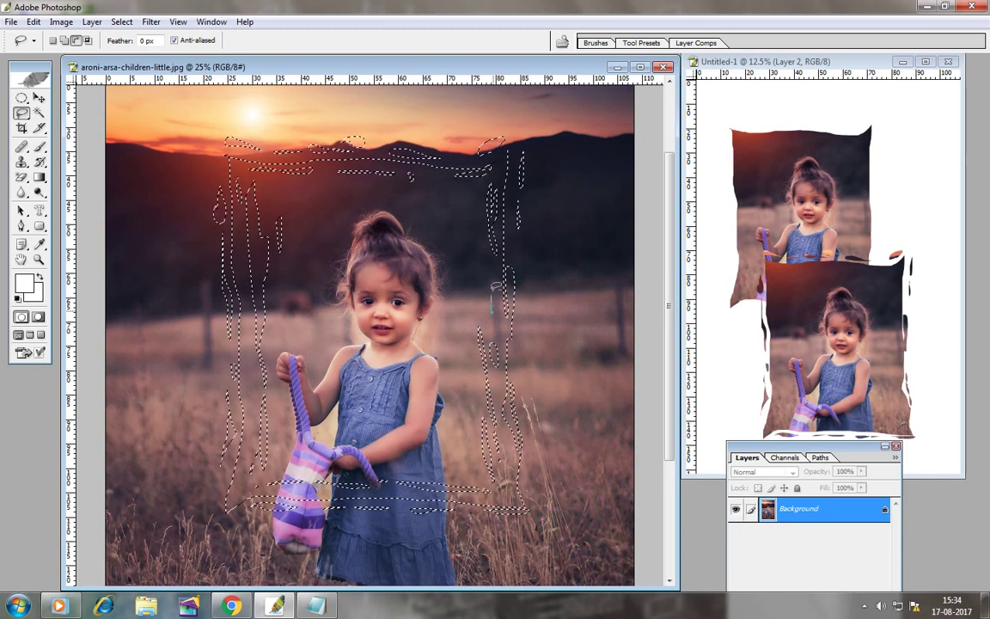
{"action": "left_click_drag", "start_coordinate": [479, 232], "coordinate": [470, 191]}
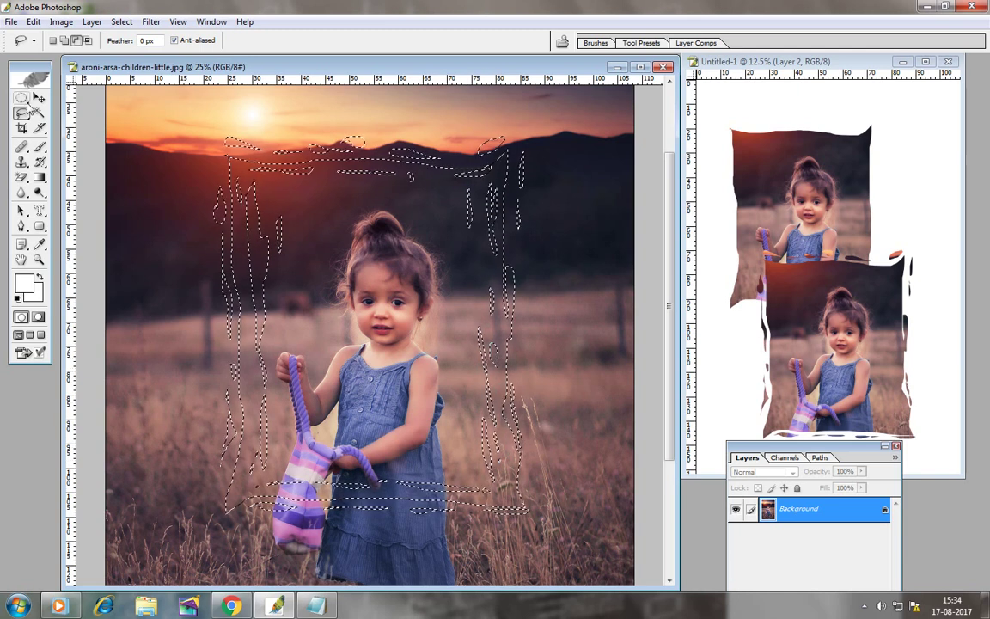
{"action": "key", "text": "v"}
{"action": "mouse_move", "coordinate": [322, 214]}
{"action": "left_mouse_down"}
{"action": "mouse_move", "coordinate": [703, 248]}
{"action": "mouse_move", "coordinate": [838, 270]}
{"action": "mouse_move", "coordinate": [834, 289]}
{"action": "mouse_move", "coordinate": [897, 245]}
{"action": "mouse_move", "coordinate": [877, 247]}
{"action": "left_mouse_up"}
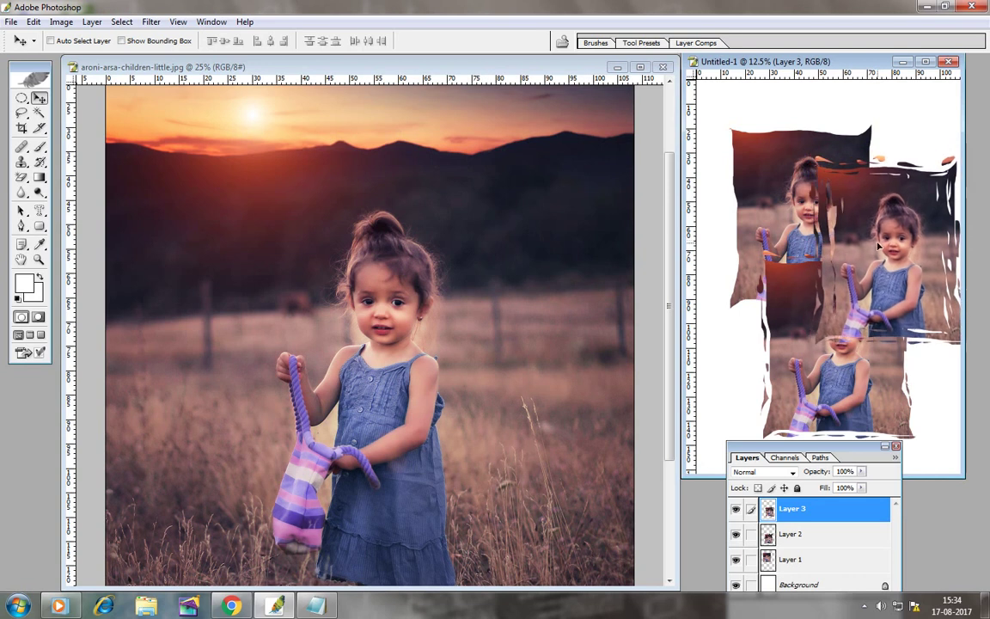
Back in the girl photo, lasso the sky out of the selection.
{"action": "left_click", "coordinate": [621, 230]}
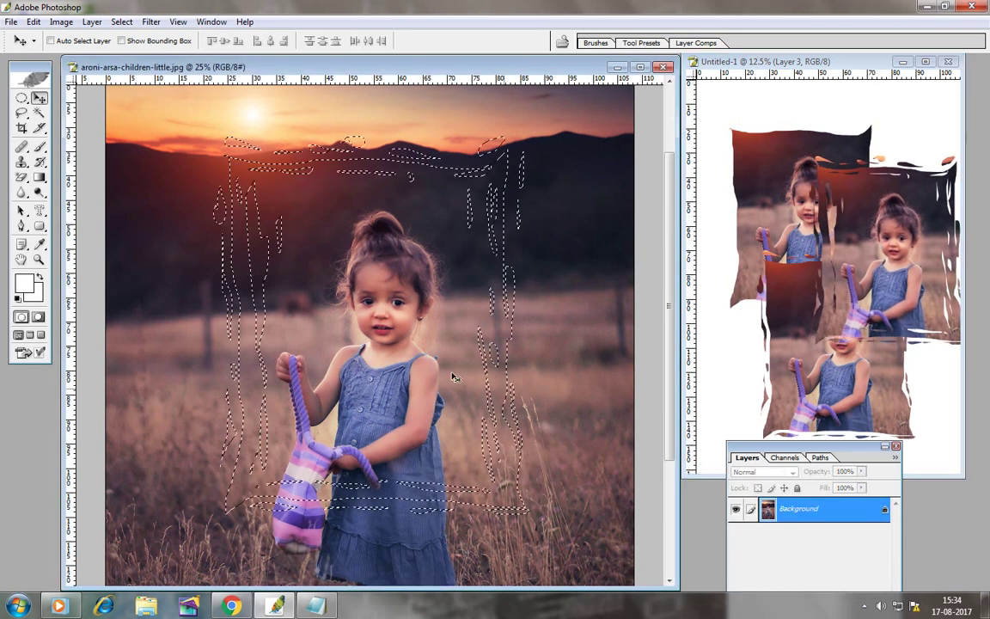
{"action": "left_click", "coordinate": [20, 113]}
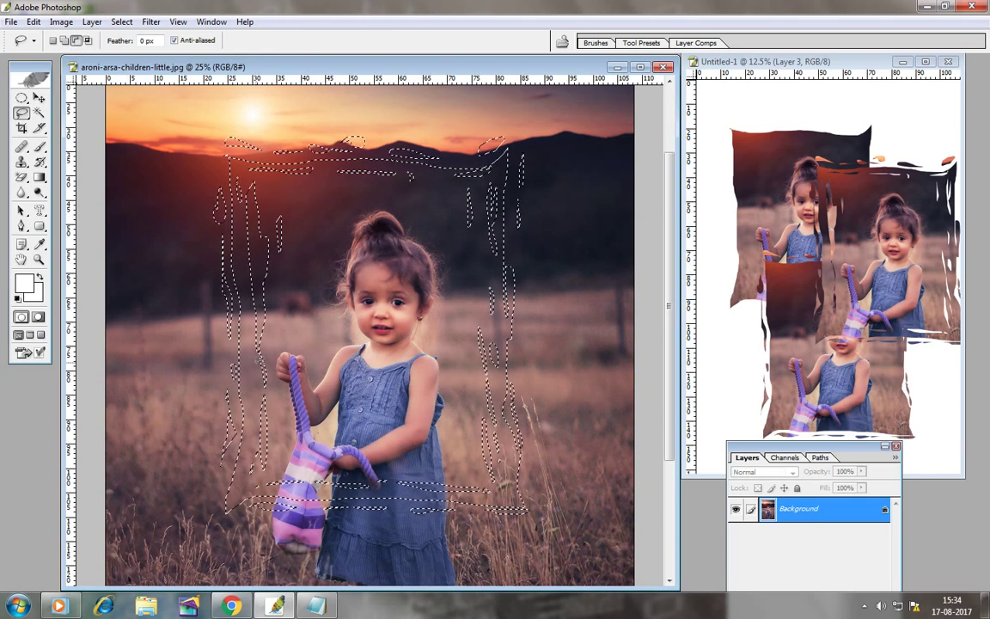
{"action": "left_click_drag", "start_coordinate": [183, 220], "coordinate": [301, 219]}
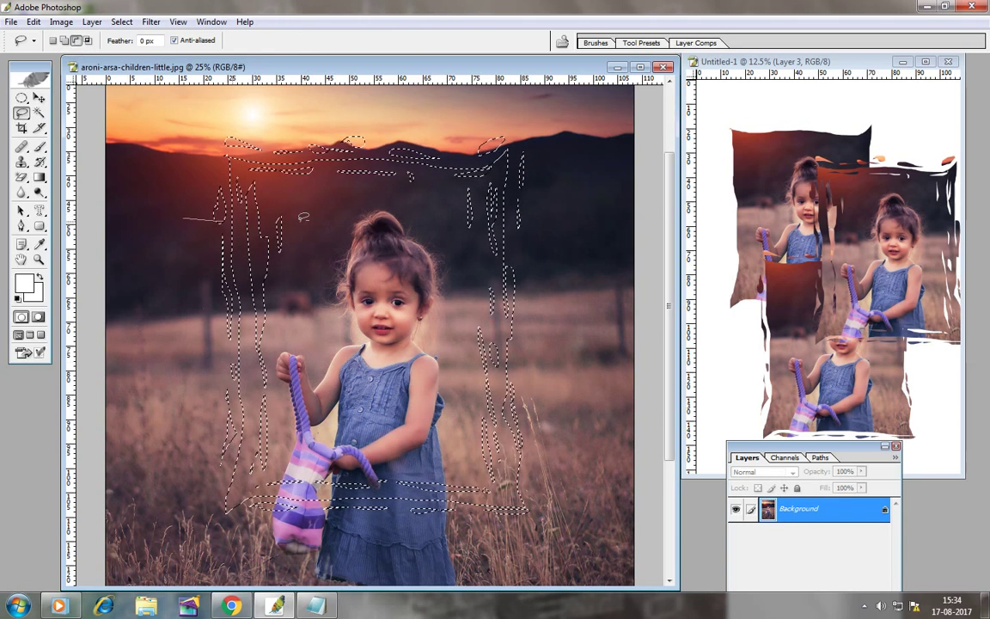
{"action": "left_click_drag", "start_coordinate": [543, 101], "coordinate": [282, 110]}
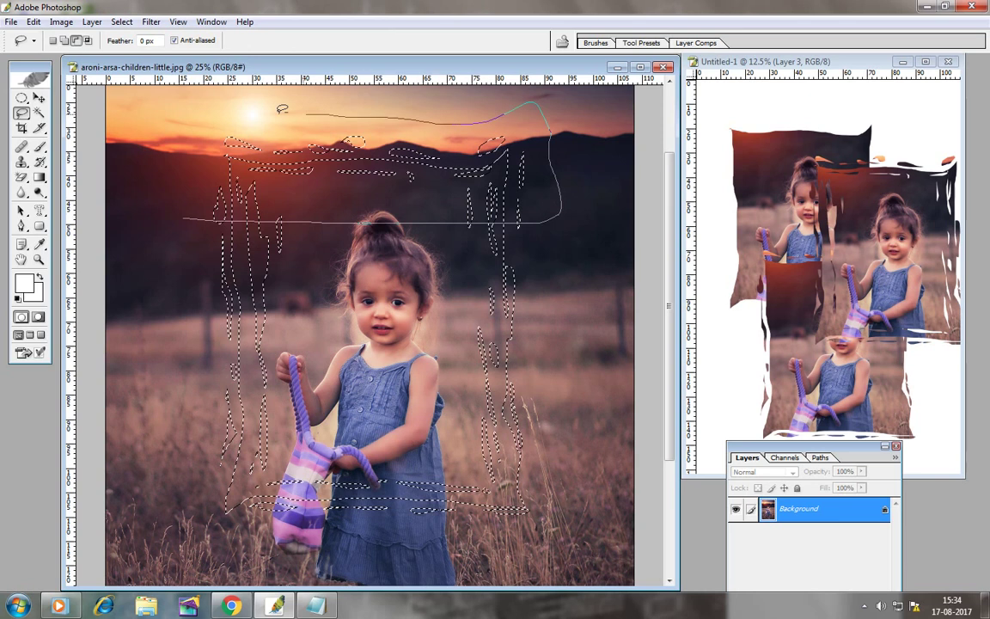
{"action": "left_click_drag", "start_coordinate": [168, 175], "coordinate": [176, 211]}
Trim off the lower part and drag the torn strip to Untitled-1's top as Layer 4.
{"action": "left_click_drag", "start_coordinate": [158, 448], "coordinate": [196, 550]}
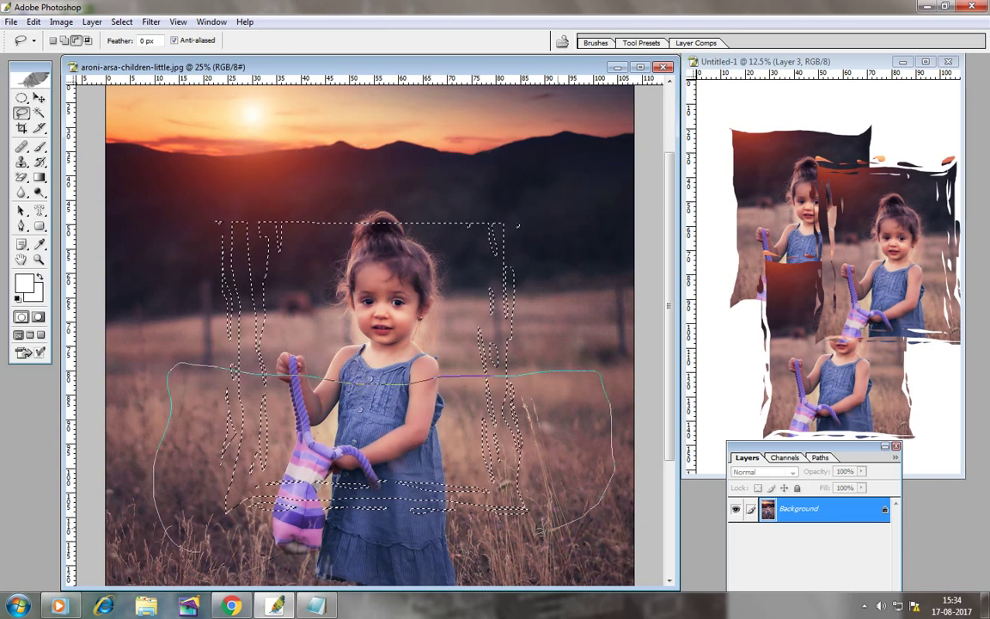
{"action": "left_click_drag", "start_coordinate": [238, 527], "coordinate": [223, 537]}
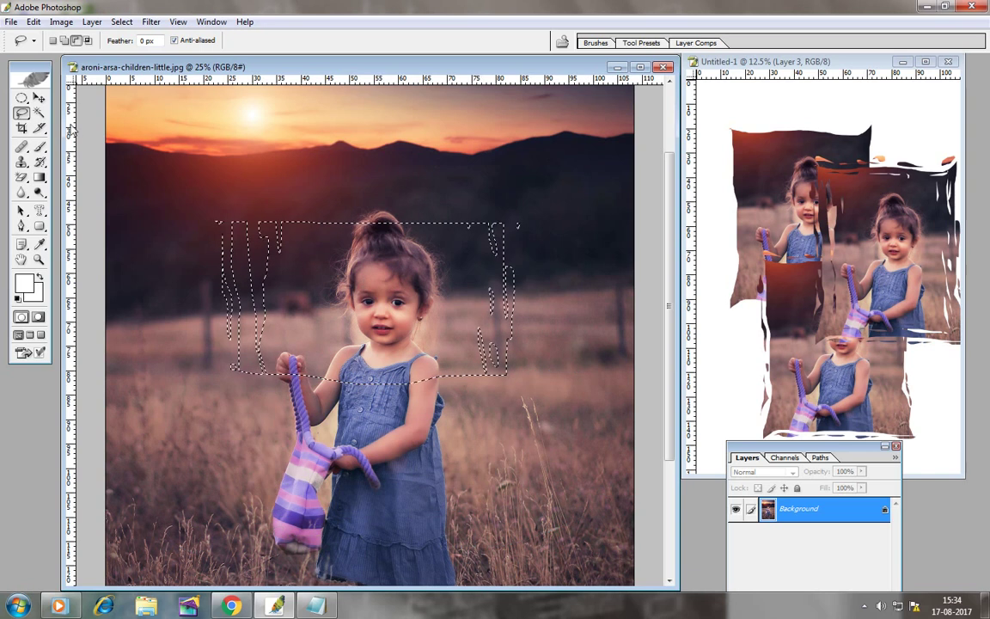
{"action": "key", "text": "v"}
{"action": "mouse_move", "coordinate": [329, 291]}
{"action": "left_mouse_down"}
{"action": "mouse_move", "coordinate": [890, 357]}
{"action": "mouse_move", "coordinate": [792, 313]}
{"action": "mouse_move", "coordinate": [829, 127]}
{"action": "mouse_move", "coordinate": [809, 127]}
{"action": "left_mouse_up"}
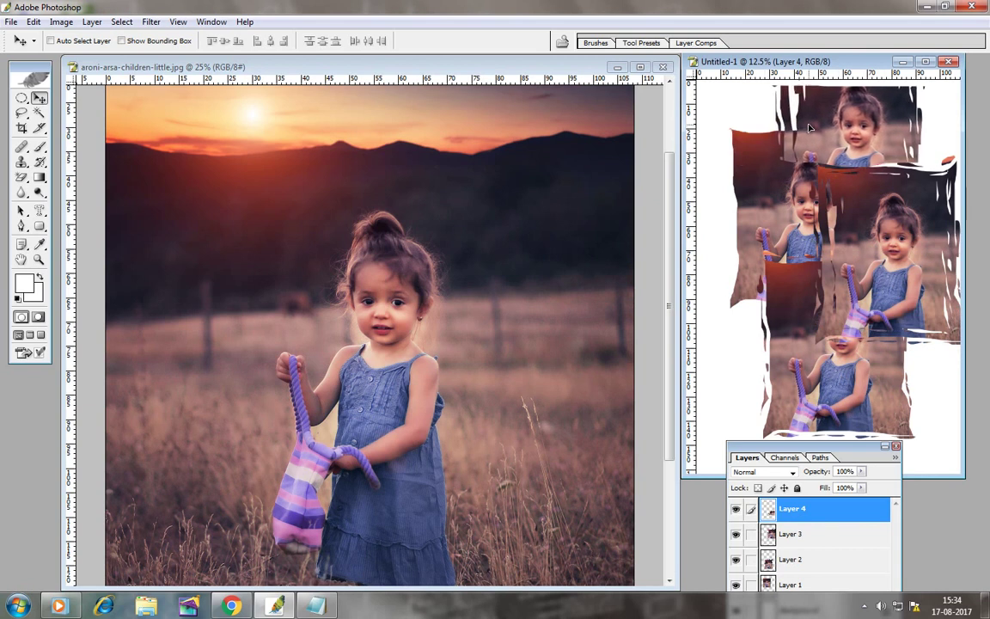
Deselect and draw a circular Elliptical Marquee selection around the girl.
{"action": "left_click", "coordinate": [524, 421]}
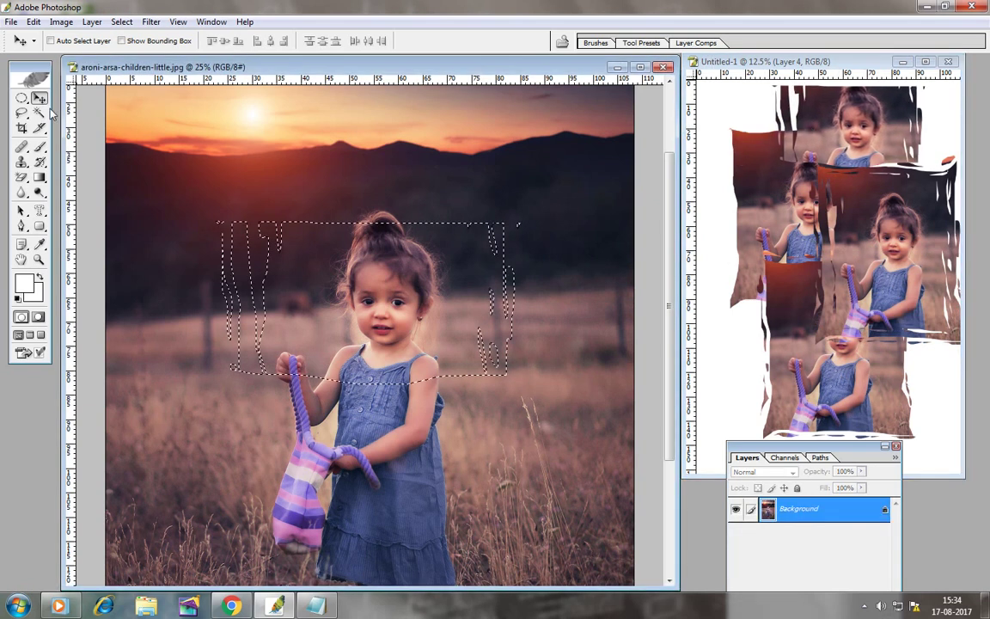
{"action": "left_click", "coordinate": [121, 22]}
{"action": "left_click", "coordinate": [133, 51]}
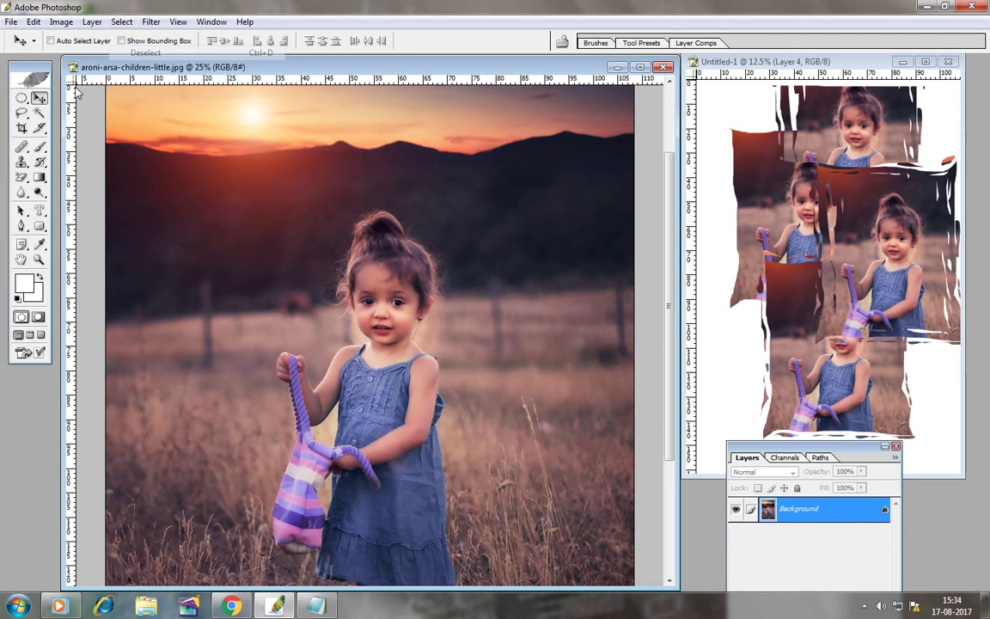
{"action": "left_click", "coordinate": [22, 99]}
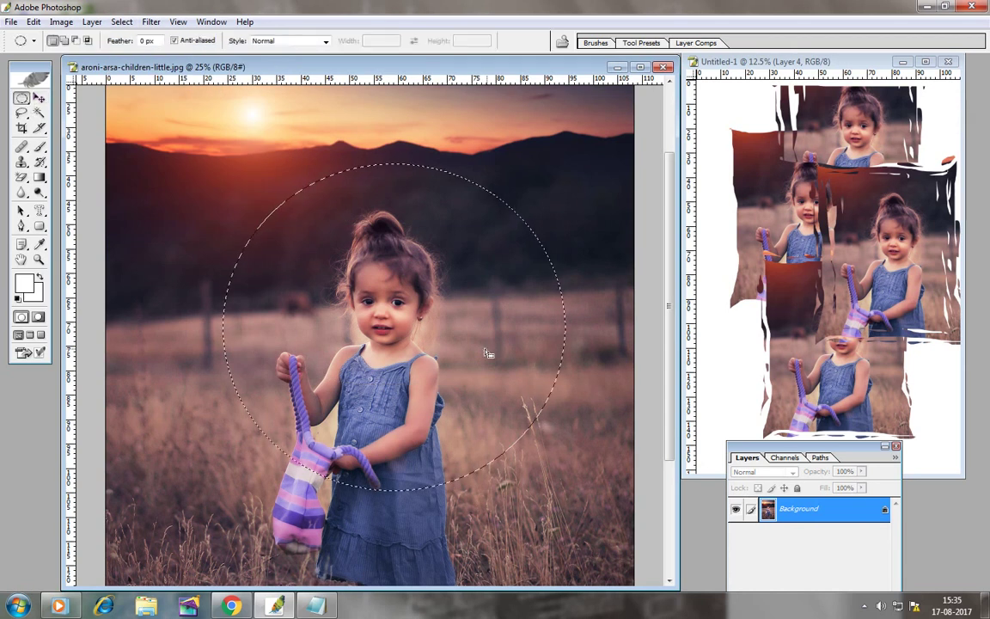
{"action": "left_click_drag", "start_coordinate": [560, 483], "coordinate": [552, 499]}
{"action": "left_click", "coordinate": [726, 136]}
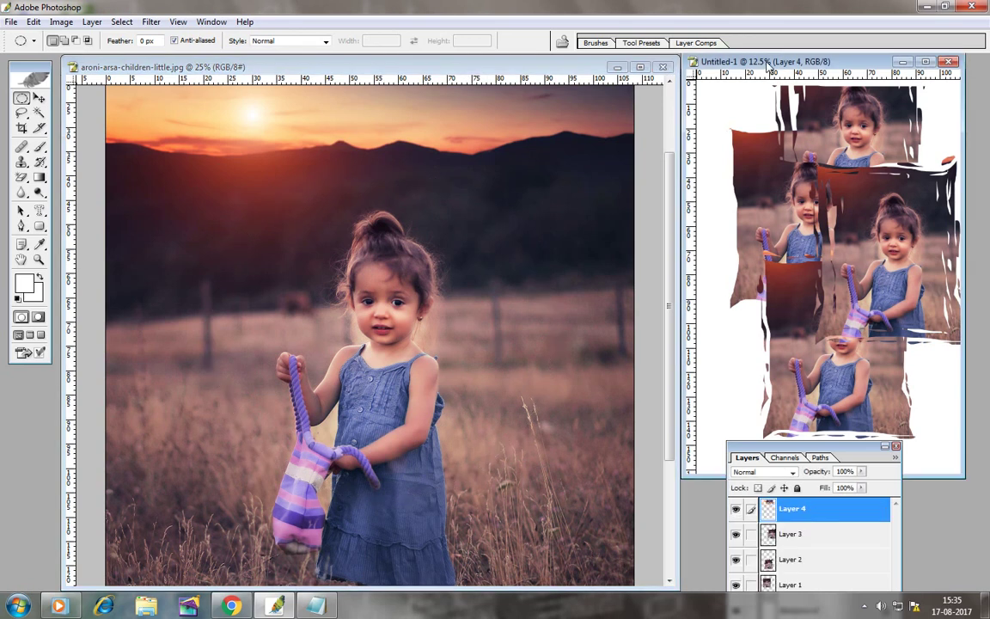
{"action": "left_click_drag", "start_coordinate": [211, 170], "coordinate": [553, 498]}
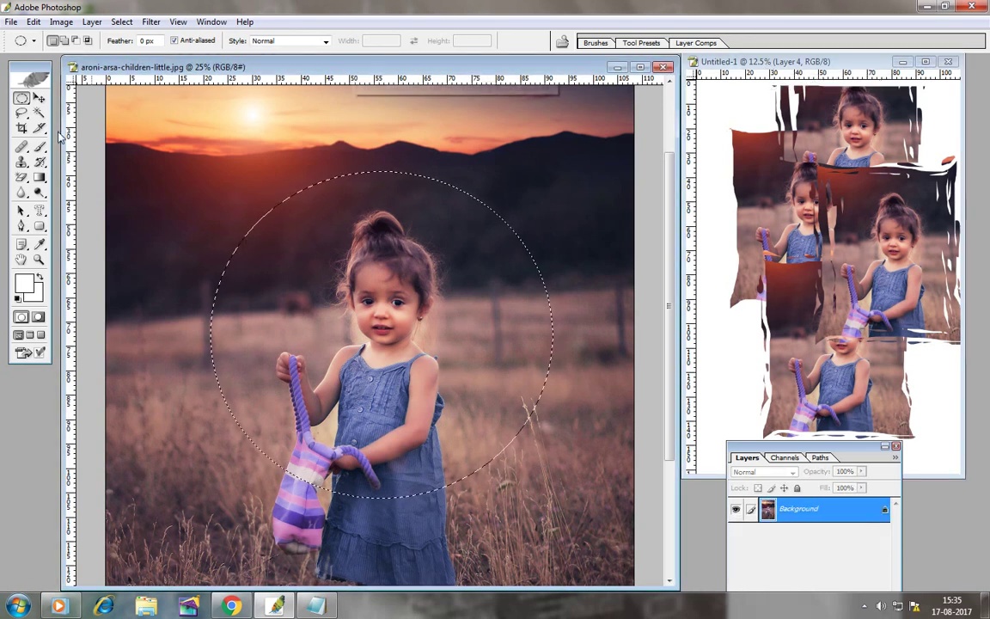
Cut a wavy bottom edge off the circle and drag it into the collage's middle as Layer 5.
{"action": "left_click", "coordinate": [22, 112]}
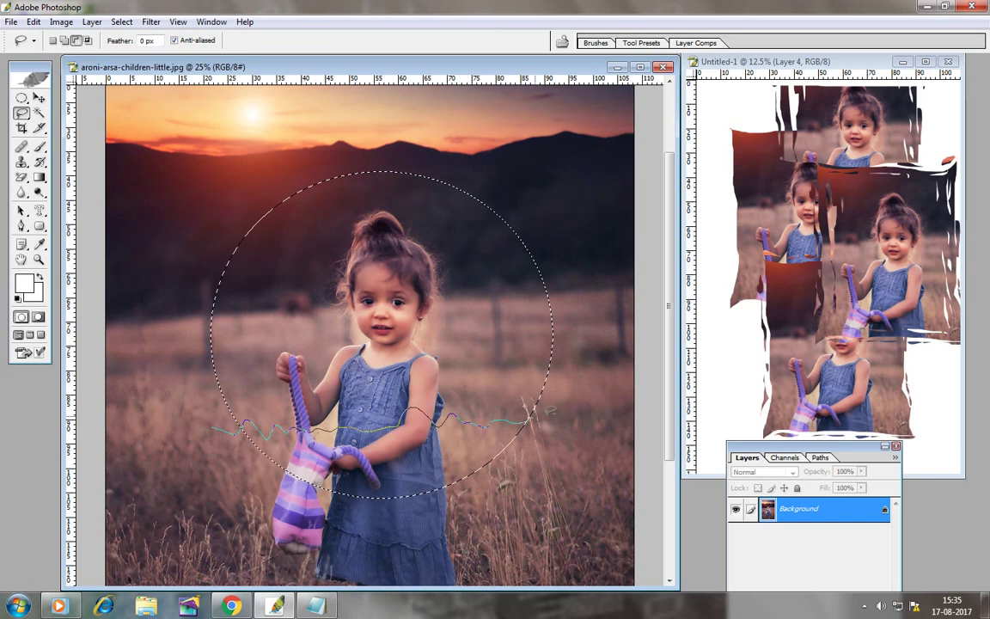
{"action": "left_click_drag", "start_coordinate": [173, 410], "coordinate": [174, 409]}
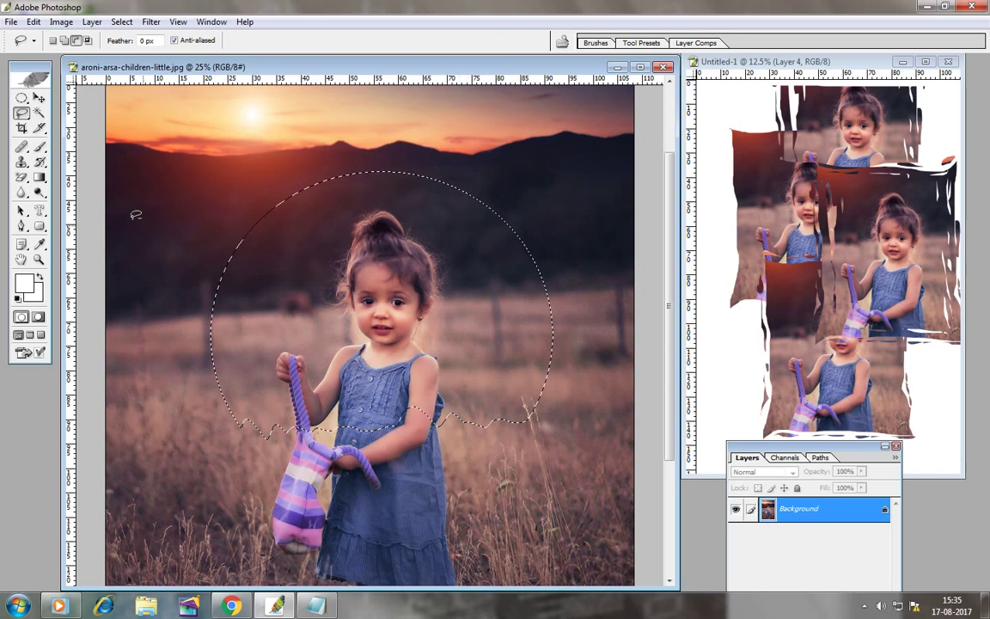
{"action": "left_click", "coordinate": [39, 99]}
{"action": "mouse_move", "coordinate": [321, 266]}
{"action": "left_mouse_down"}
{"action": "mouse_move", "coordinate": [804, 277]}
{"action": "mouse_move", "coordinate": [812, 232]}
{"action": "mouse_move", "coordinate": [817, 246]}
{"action": "left_mouse_up"}
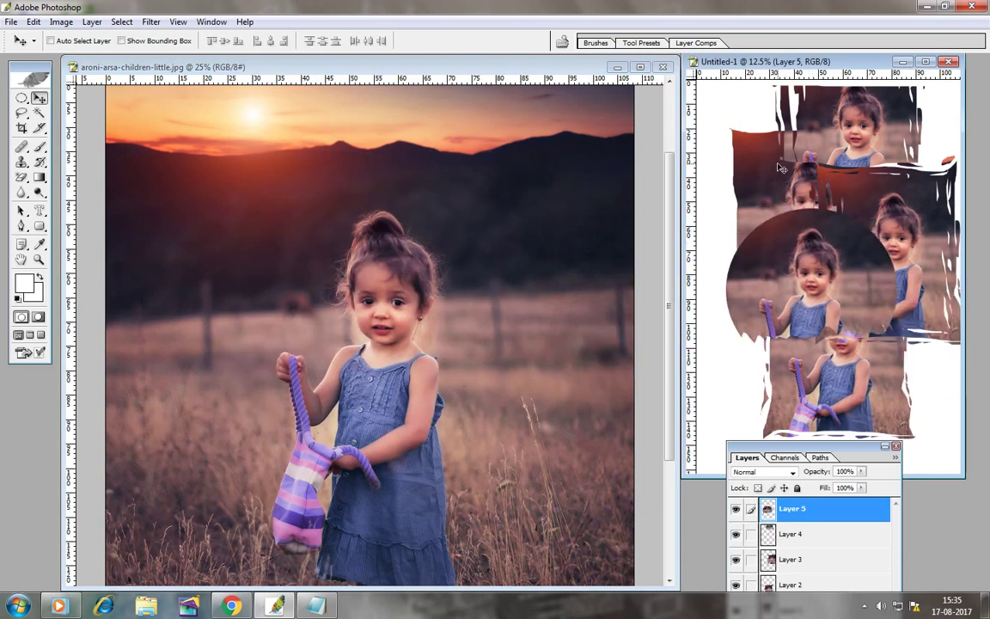
Clear the contents of Layers 3 and 4 and move the round Layer 5 portrait to the canvas top.
{"action": "right_click", "coordinate": [849, 187]}
{"action": "left_click", "coordinate": [867, 207]}
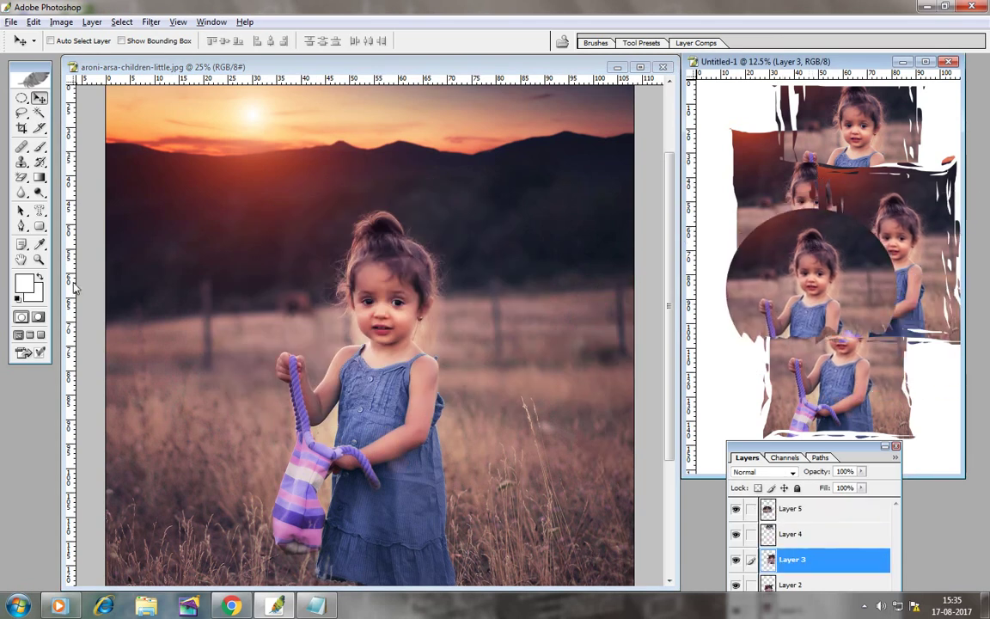
{"action": "key", "text": "Delete"}
{"action": "right_click", "coordinate": [814, 105]}
{"action": "left_click", "coordinate": [807, 106]}
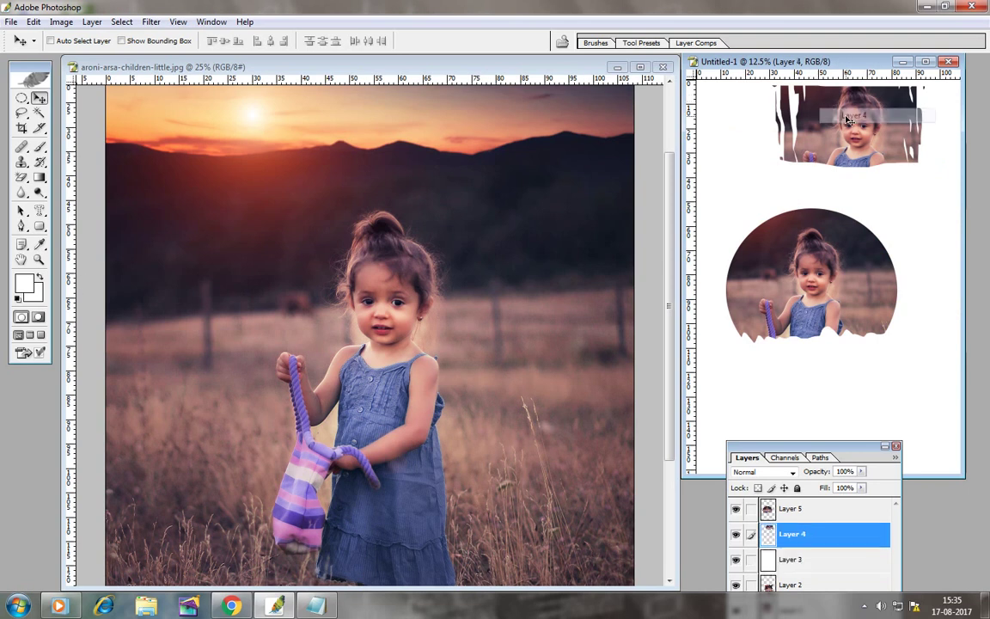
{"action": "key", "text": "Delete"}
{"action": "right_click", "coordinate": [851, 298]}
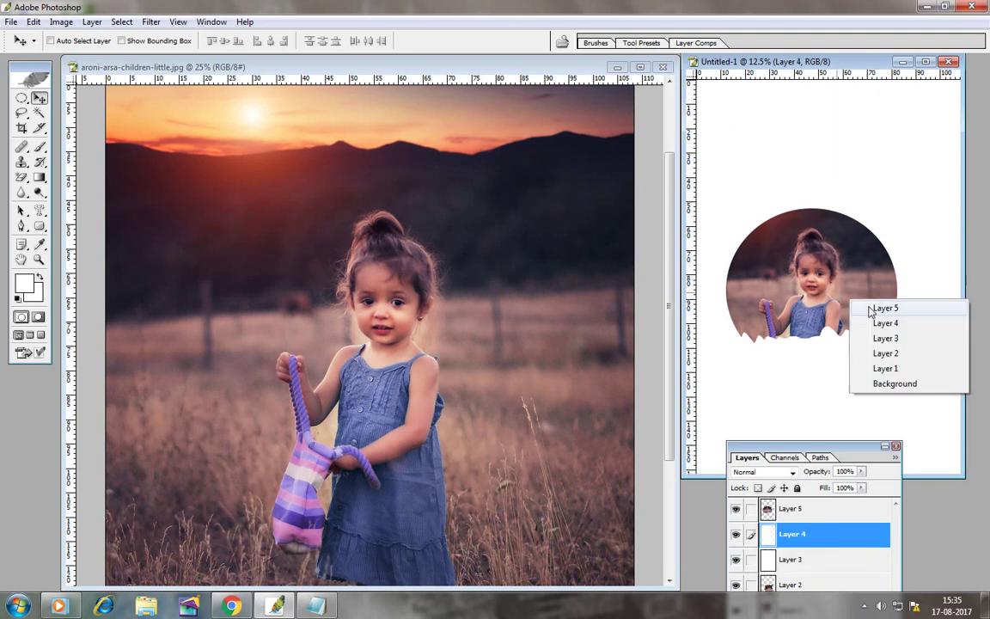
{"action": "left_click", "coordinate": [869, 306]}
{"action": "left_click_drag", "start_coordinate": [858, 296], "coordinate": [863, 170]}
Trim a wavy top off the photo selection and drag it into Untitled-1 below the circle as Layer 6.
{"action": "left_click", "coordinate": [368, 344]}
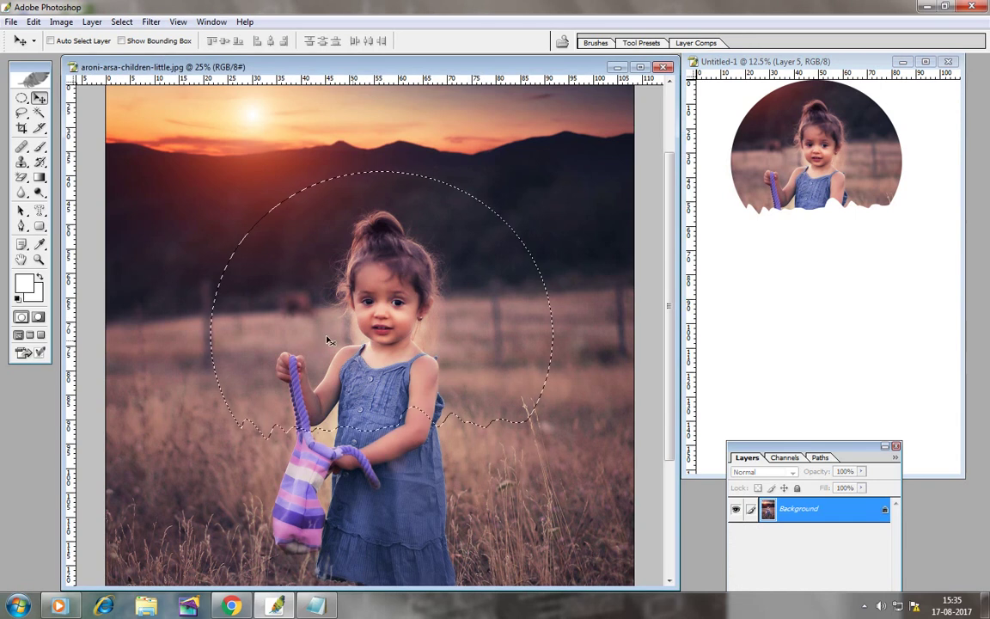
{"action": "key", "text": "l"}
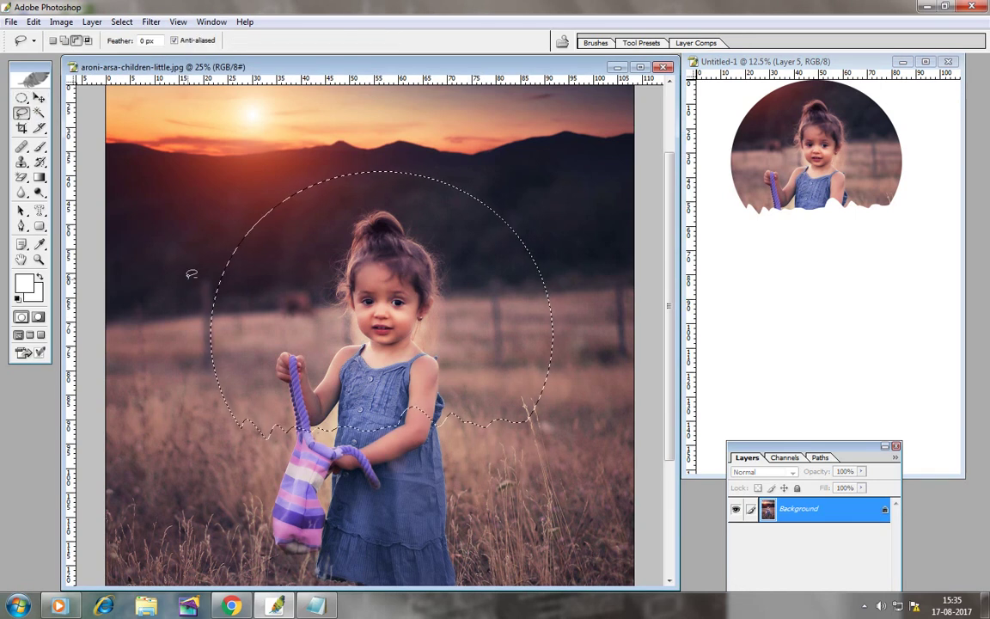
{"action": "left_click_drag", "start_coordinate": [198, 247], "coordinate": [328, 232]}
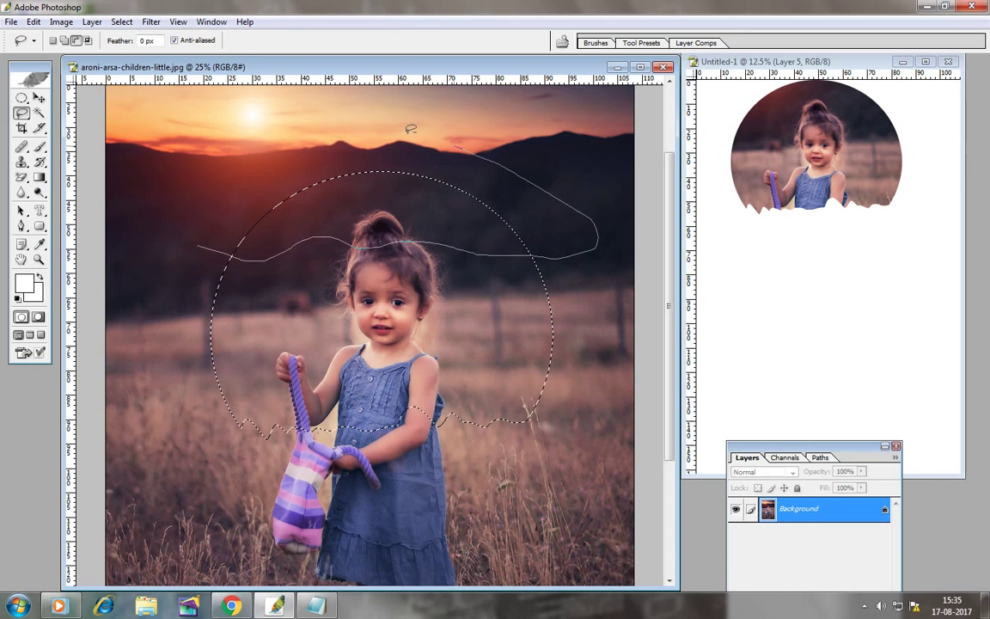
{"action": "left_click_drag", "start_coordinate": [410, 129], "coordinate": [387, 131]}
{"action": "key", "text": "v"}
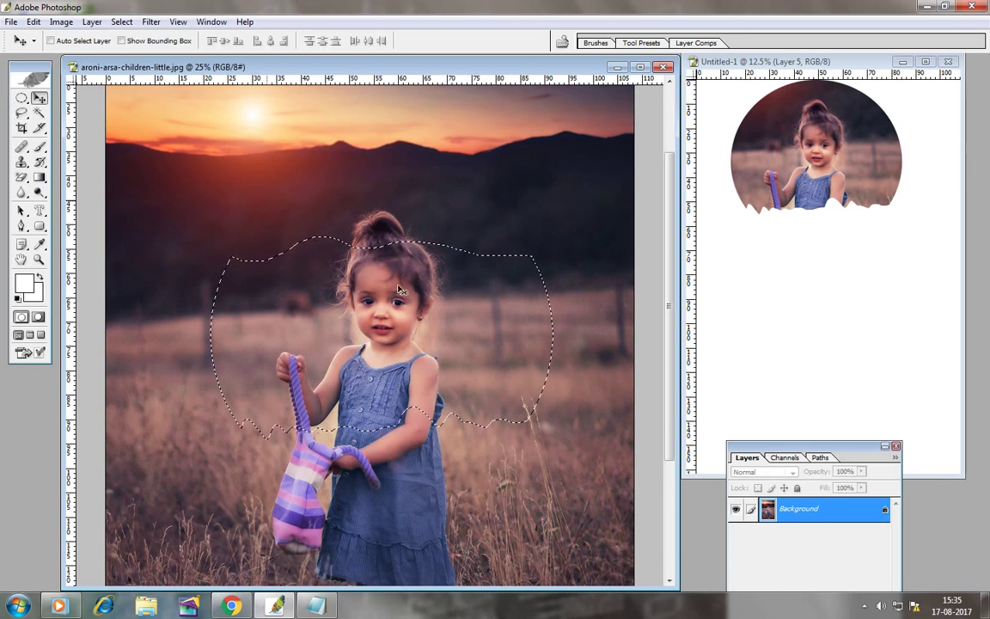
{"action": "mouse_move", "coordinate": [398, 289]}
{"action": "left_mouse_down"}
{"action": "mouse_move", "coordinate": [881, 308]}
{"action": "mouse_move", "coordinate": [805, 290]}
{"action": "left_mouse_up"}
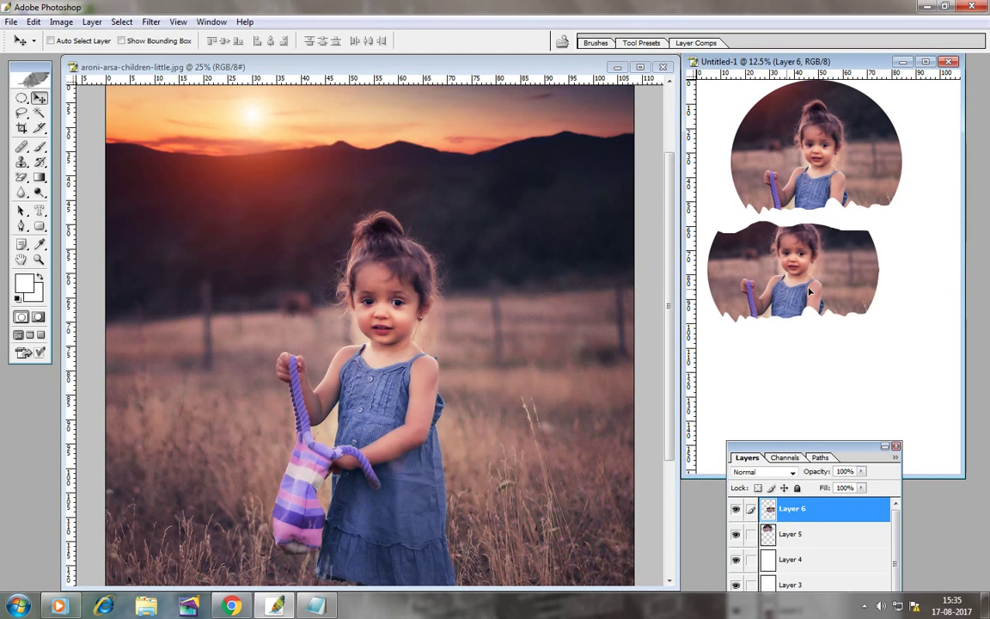
{"action": "left_click", "coordinate": [556, 391]}
Clear the old selection and draw a wide rectangular band across the girl's head.
{"action": "left_click", "coordinate": [21, 98]}
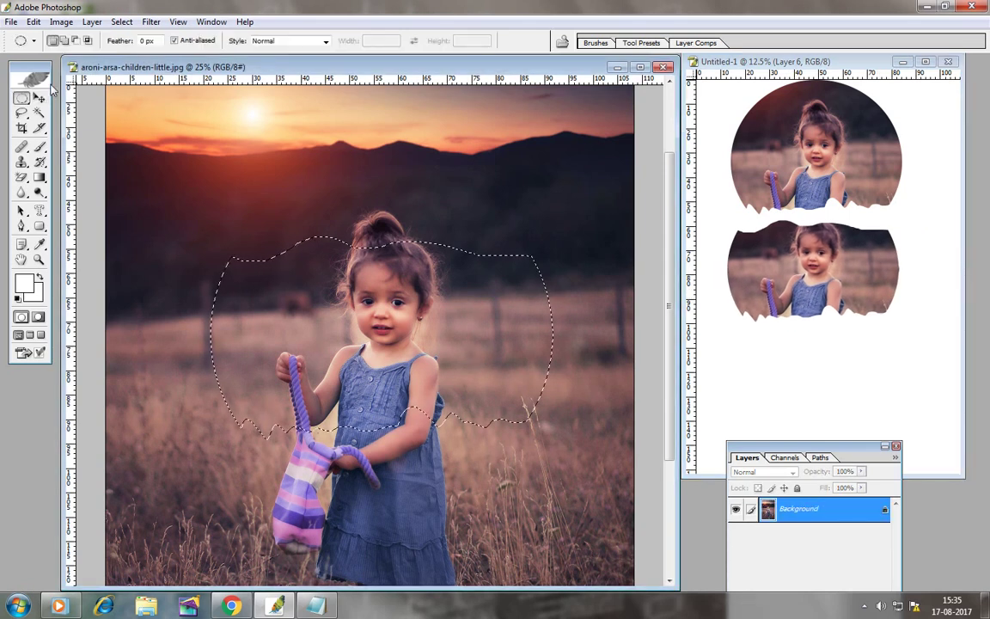
{"action": "left_click", "coordinate": [122, 21]}
{"action": "left_click", "coordinate": [144, 47]}
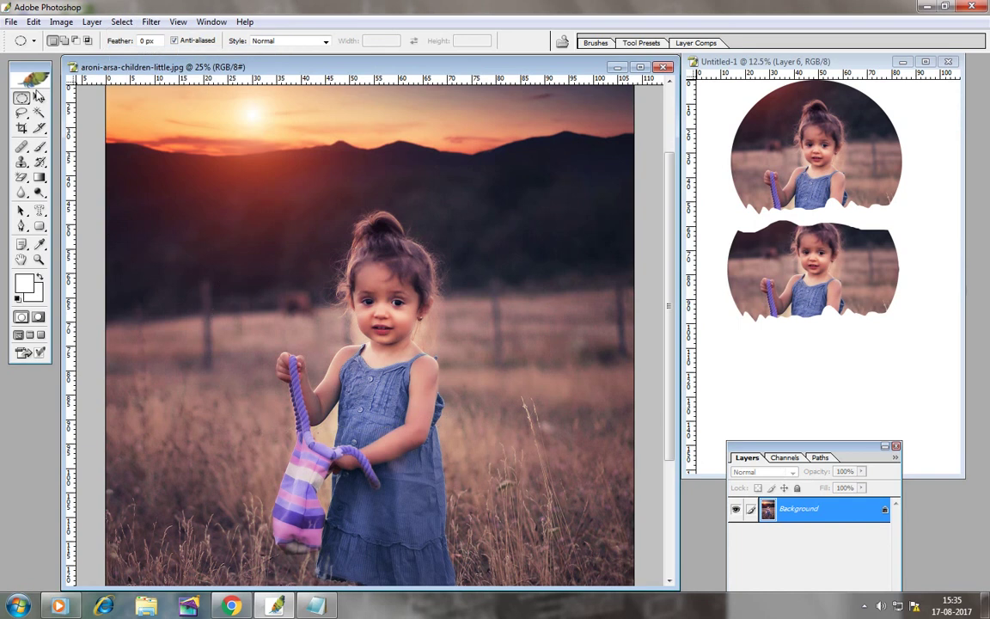
{"action": "right_click", "coordinate": [21, 98]}
{"action": "left_click", "coordinate": [95, 94]}
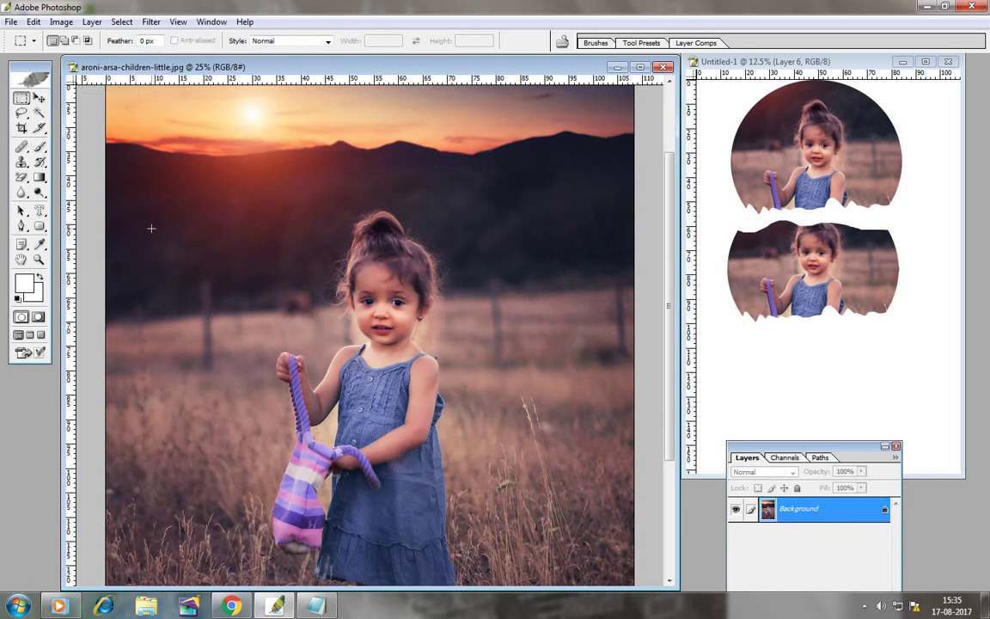
{"action": "left_click_drag", "start_coordinate": [605, 392], "coordinate": [604, 378]}
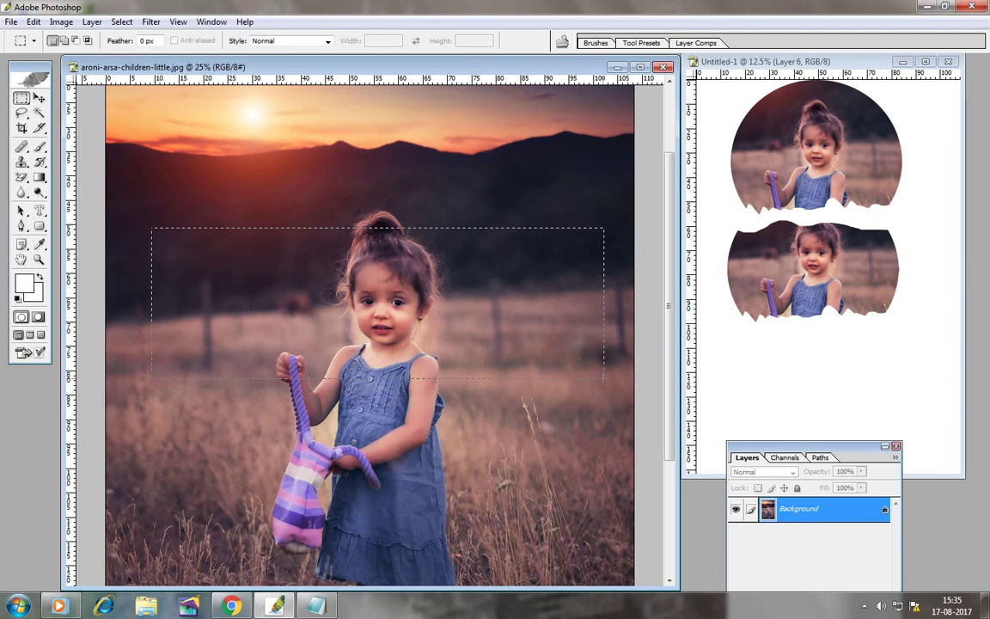
{"action": "left_click_drag", "start_coordinate": [541, 341], "coordinate": [543, 332]}
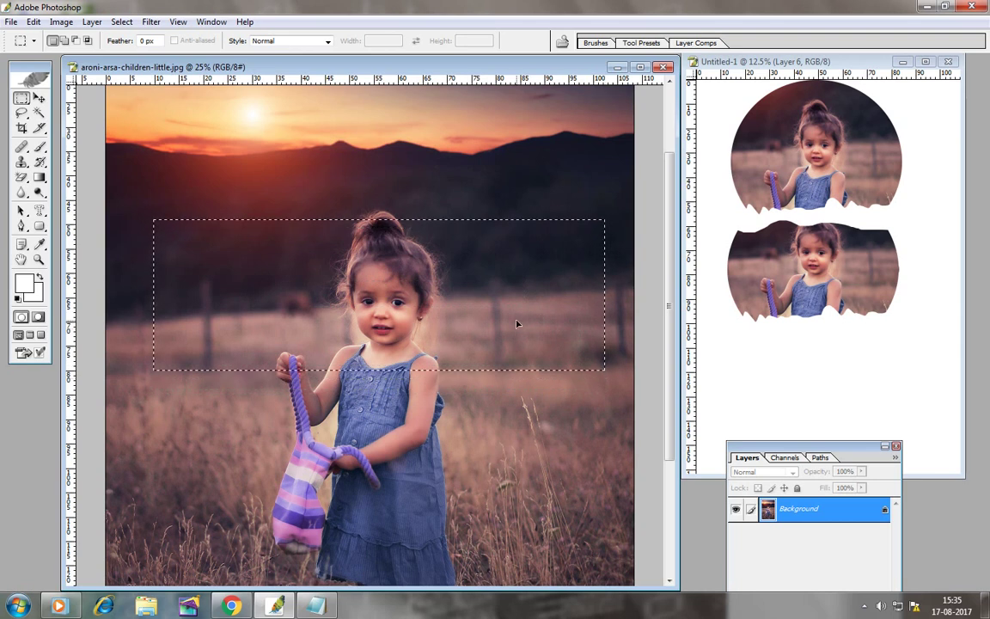
Lasso-subtract wavy, jagged left and right edges from the rectangular band.
{"action": "left_click", "coordinate": [21, 113]}
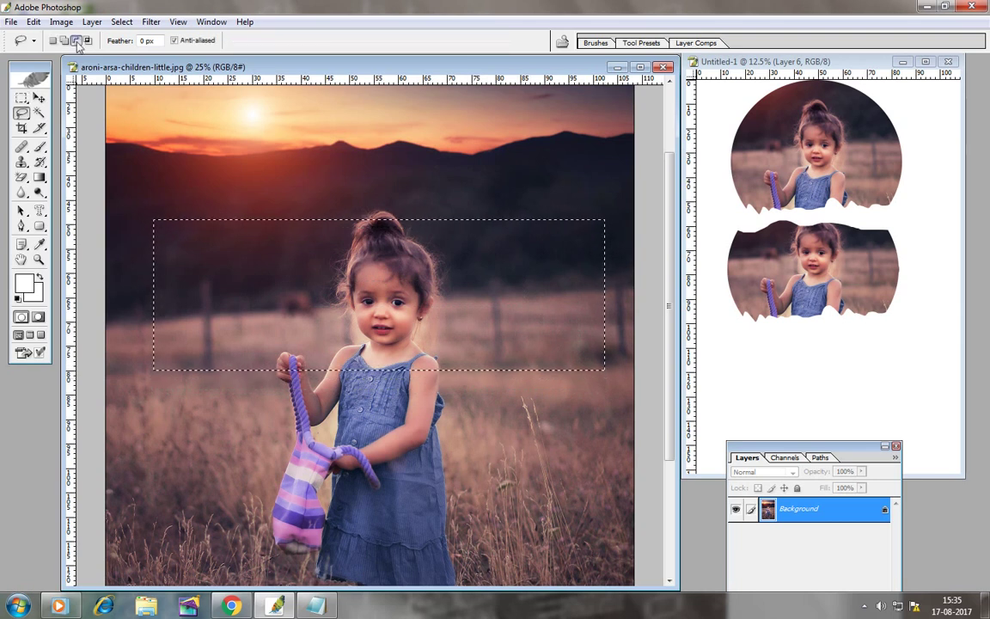
{"action": "left_click", "coordinate": [75, 40]}
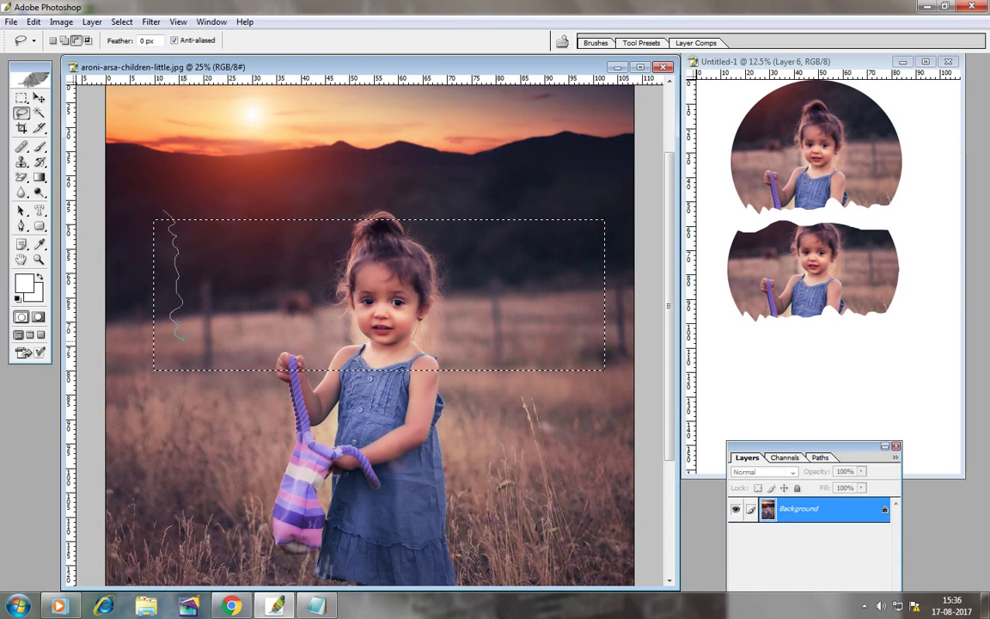
{"action": "left_click_drag", "start_coordinate": [177, 399], "coordinate": [159, 215]}
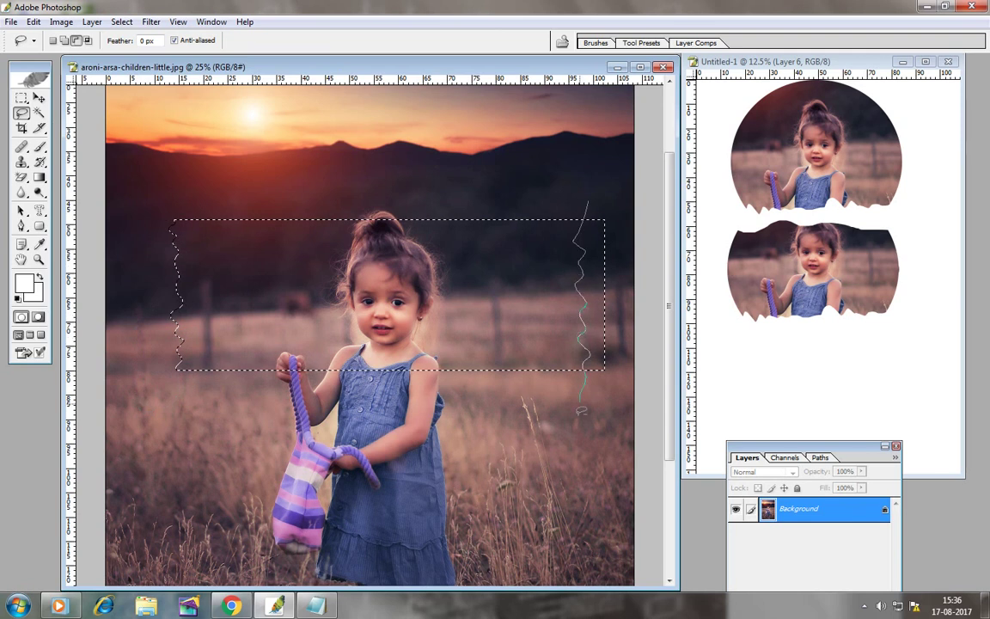
{"action": "left_click_drag", "start_coordinate": [584, 211], "coordinate": [572, 248]}
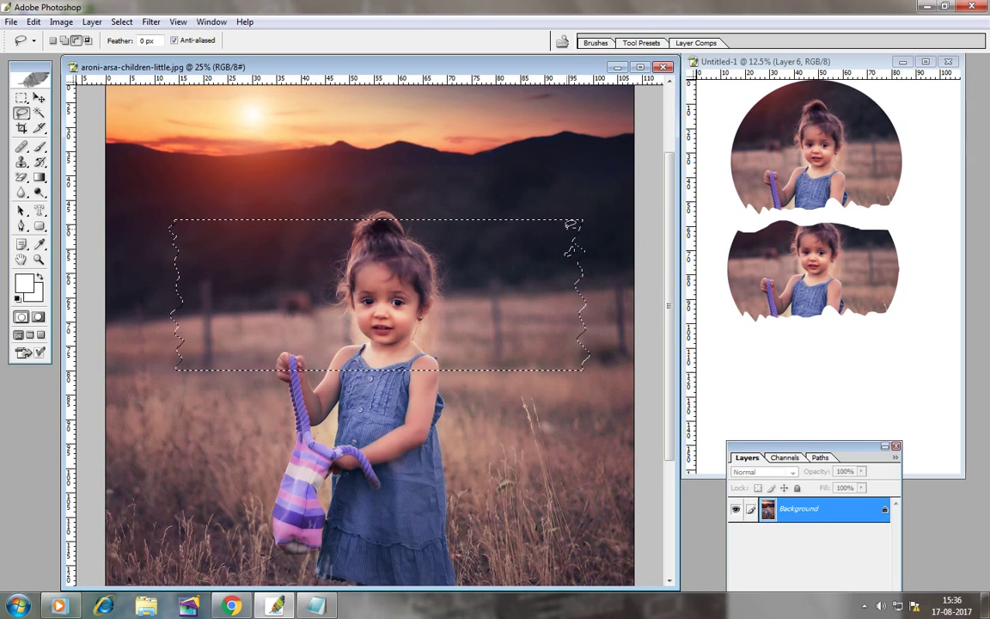
{"action": "left_click_drag", "start_coordinate": [574, 225], "coordinate": [581, 288]}
{"action": "left_click_drag", "start_coordinate": [574, 246], "coordinate": [572, 230]}
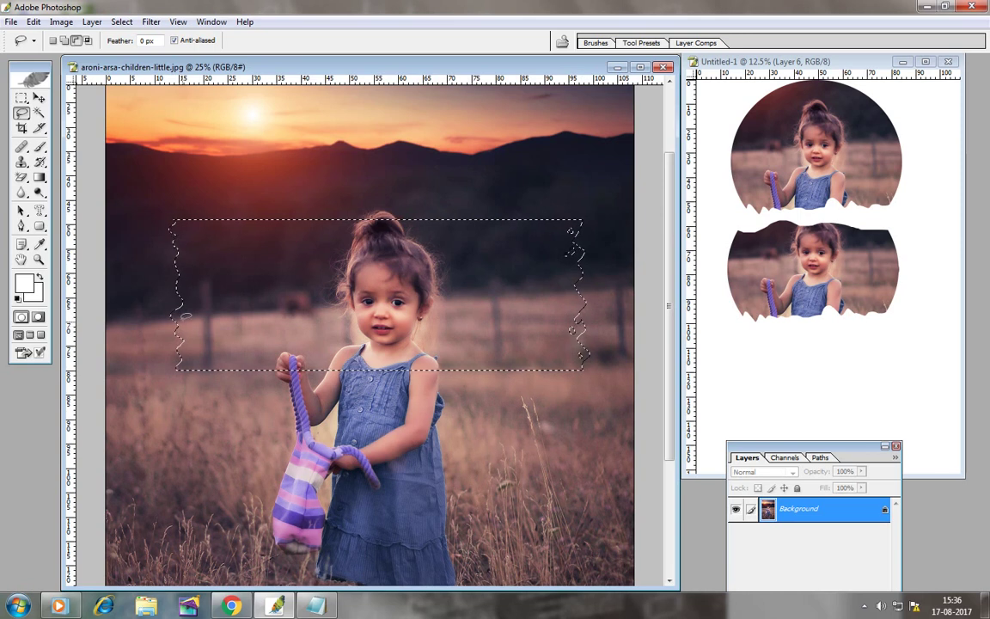
{"action": "left_click_drag", "start_coordinate": [189, 287], "coordinate": [191, 253]}
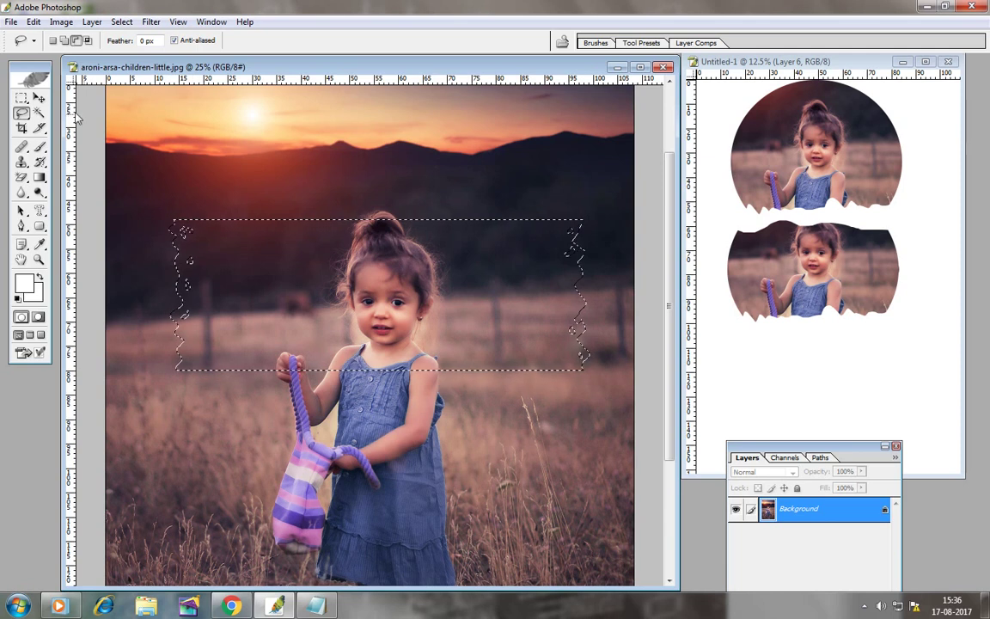
Move the wavy strip into Untitled-1 as Layer 7, below the two rounded cutouts.
{"action": "left_click", "coordinate": [39, 97]}
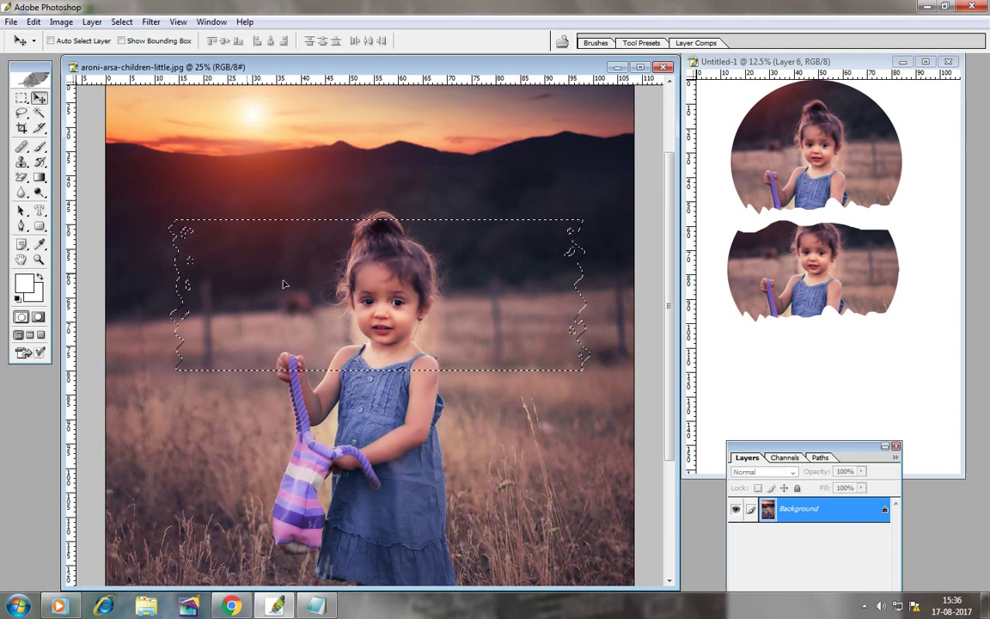
{"action": "mouse_move", "coordinate": [254, 251]}
{"action": "left_mouse_down"}
{"action": "mouse_move", "coordinate": [830, 376]}
{"action": "mouse_move", "coordinate": [807, 366]}
{"action": "left_mouse_up"}
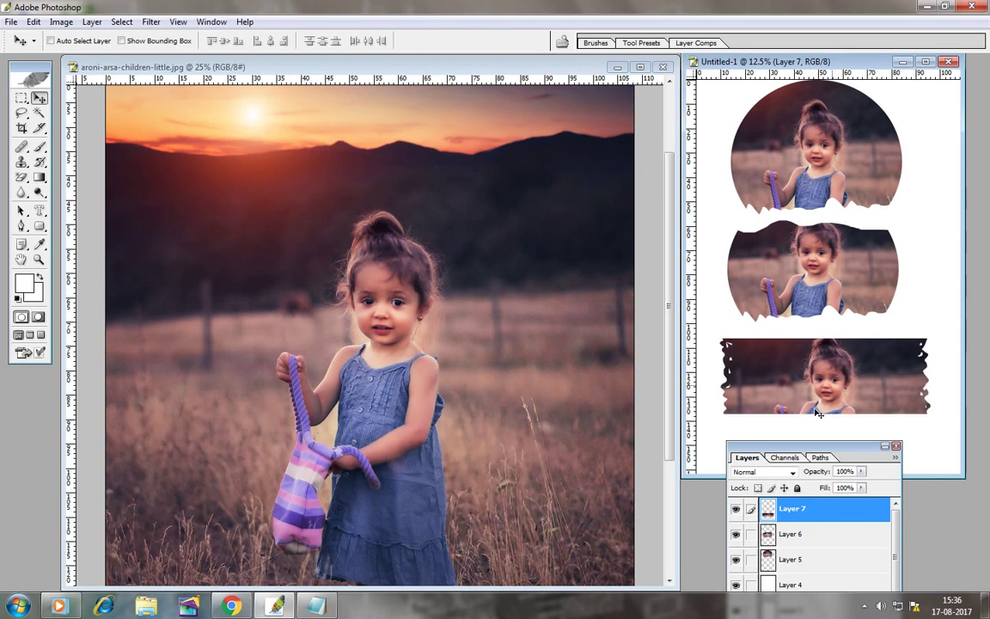
{"action": "left_click", "coordinate": [359, 308]}
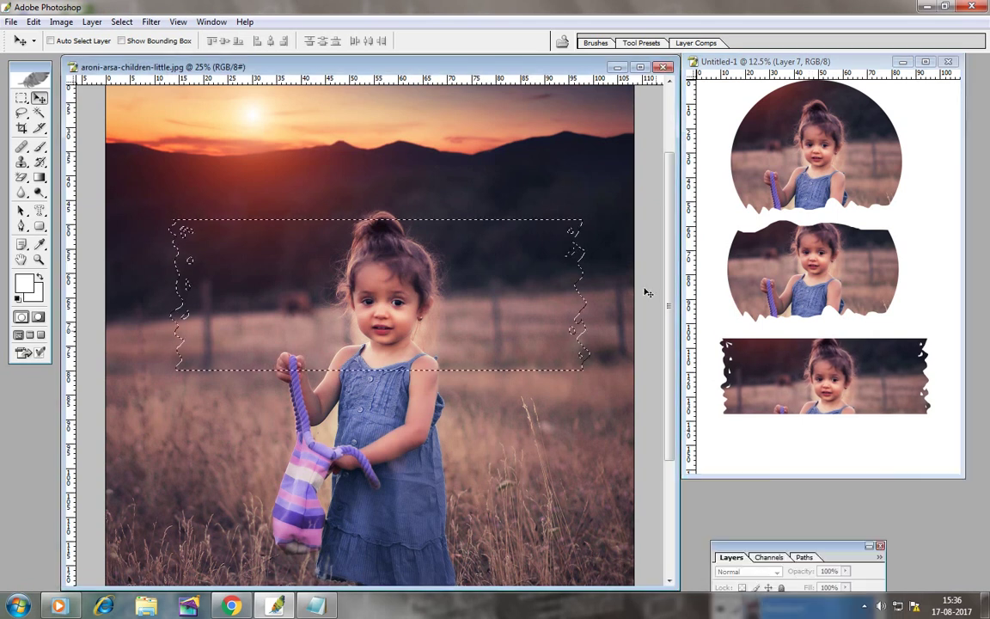
{"action": "left_click", "coordinate": [22, 99]}
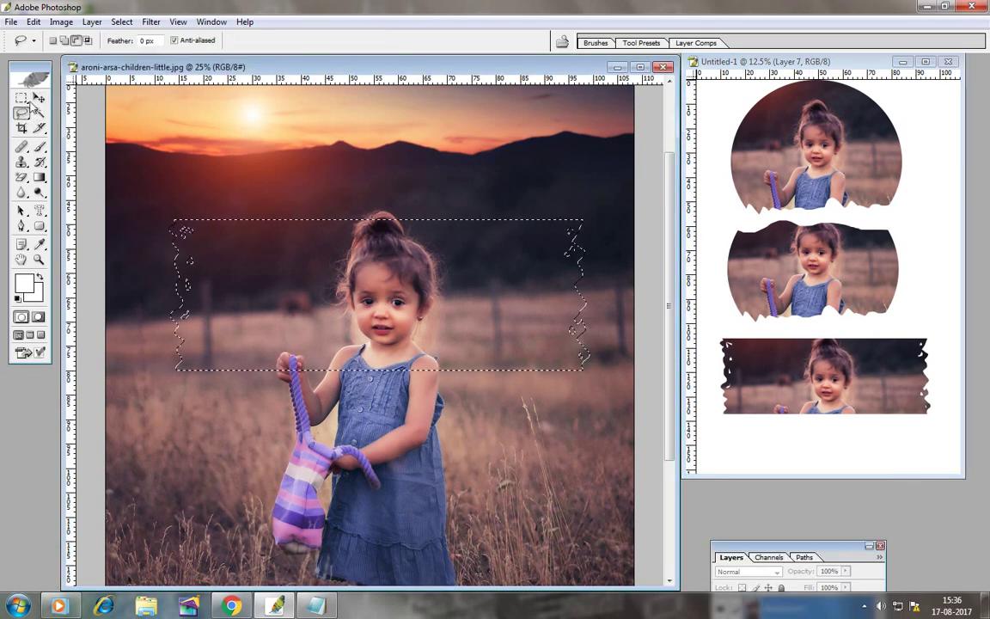
{"action": "left_click", "coordinate": [90, 110]}
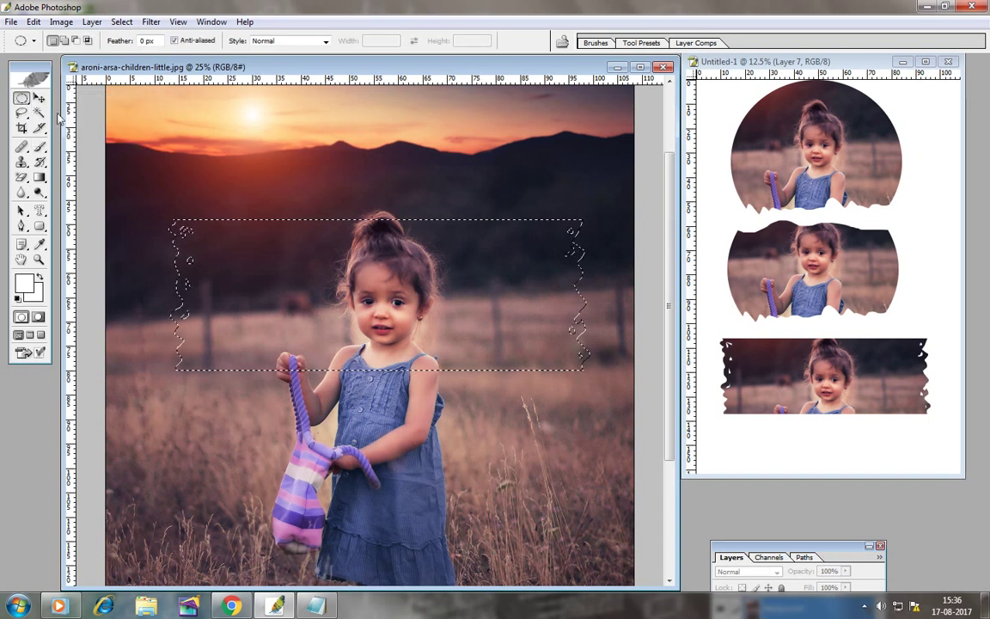
Clear the strip selection and draw a Normal-style oval selection around the girl.
{"action": "left_click", "coordinate": [325, 40]}
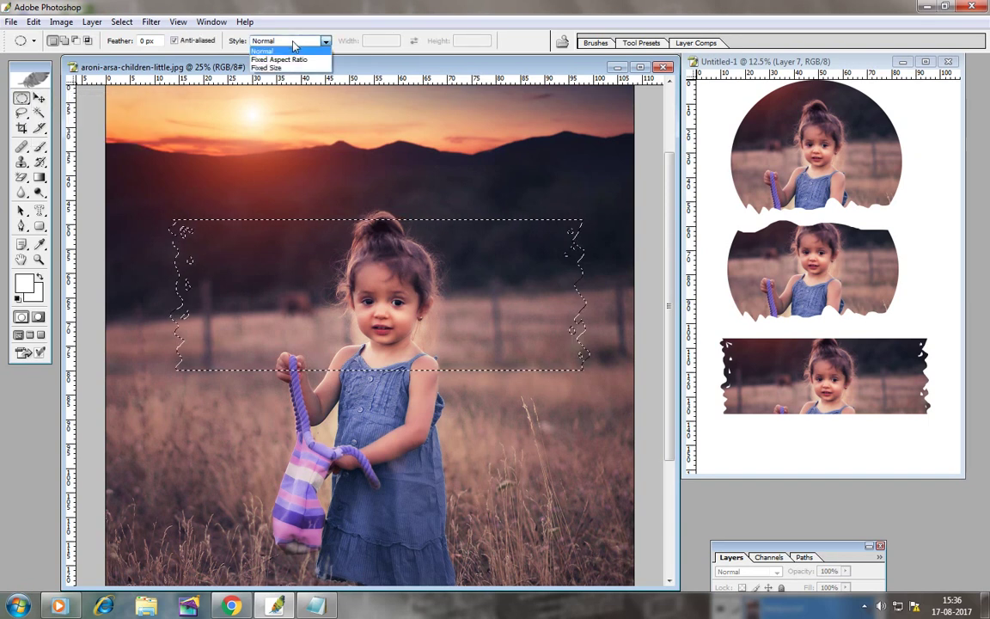
{"action": "left_click", "coordinate": [282, 52]}
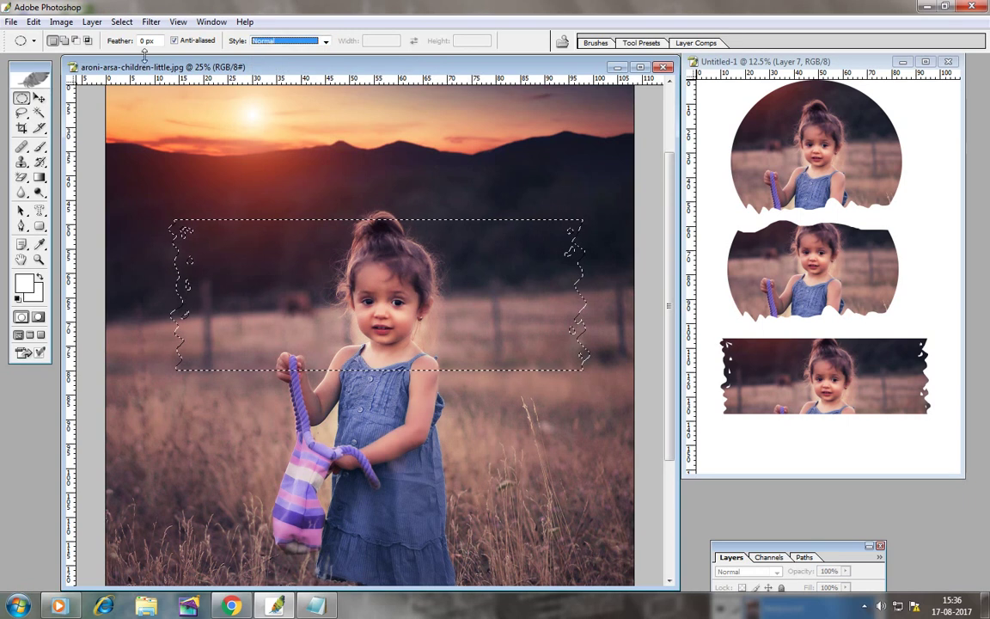
{"action": "left_click", "coordinate": [121, 21]}
{"action": "left_click", "coordinate": [137, 52]}
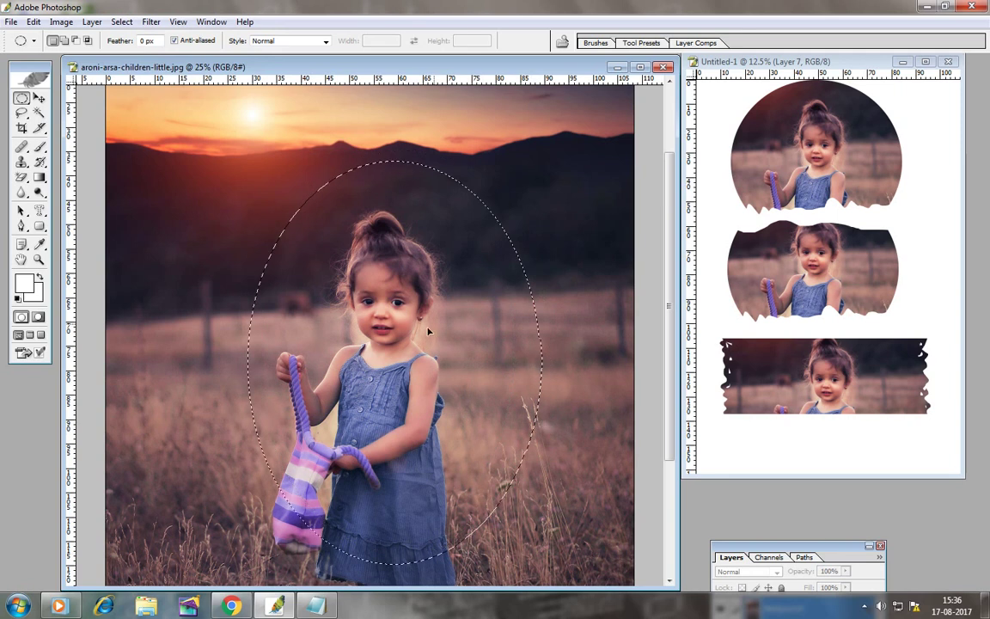
{"action": "left_click_drag", "start_coordinate": [550, 549], "coordinate": [531, 563]}
{"action": "left_click_drag", "start_coordinate": [423, 327], "coordinate": [421, 341]}
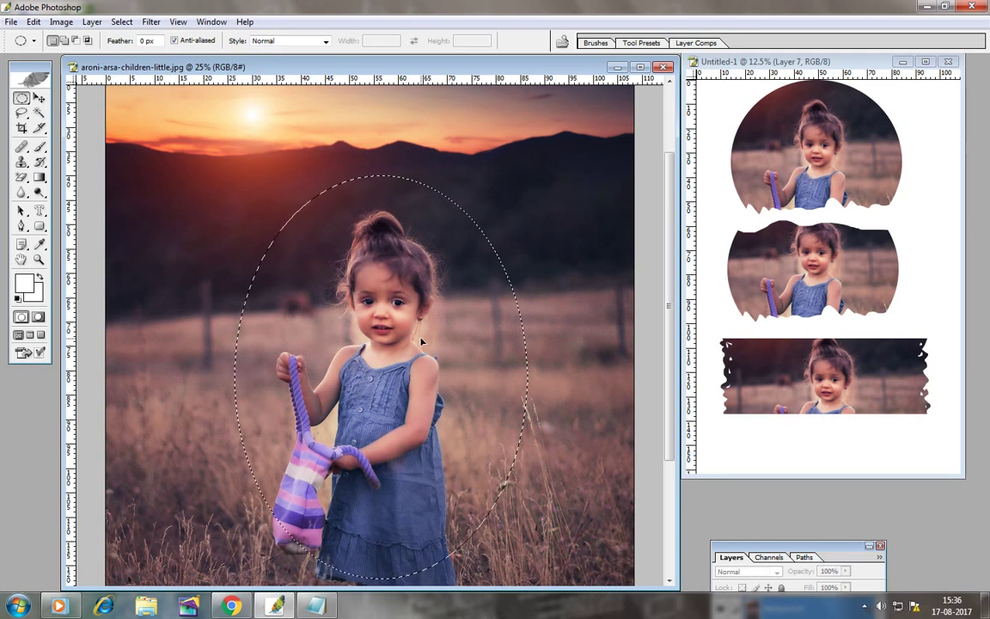
Cut a jagged top edge into the oval selection with the Lasso.
{"action": "left_click", "coordinate": [39, 97]}
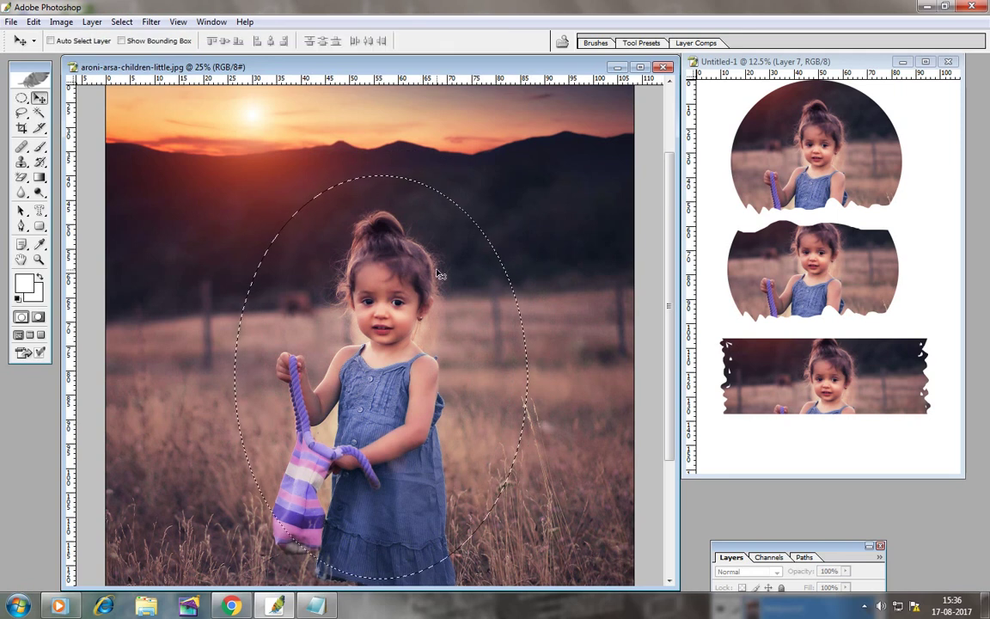
{"action": "left_click", "coordinate": [22, 112]}
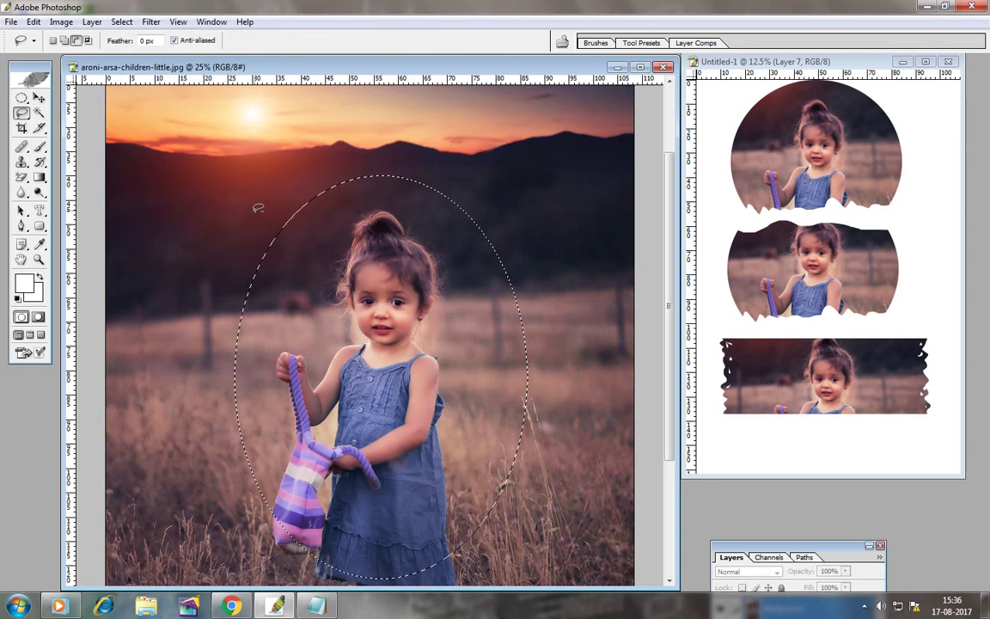
{"action": "left_click_drag", "start_coordinate": [260, 223], "coordinate": [286, 255]}
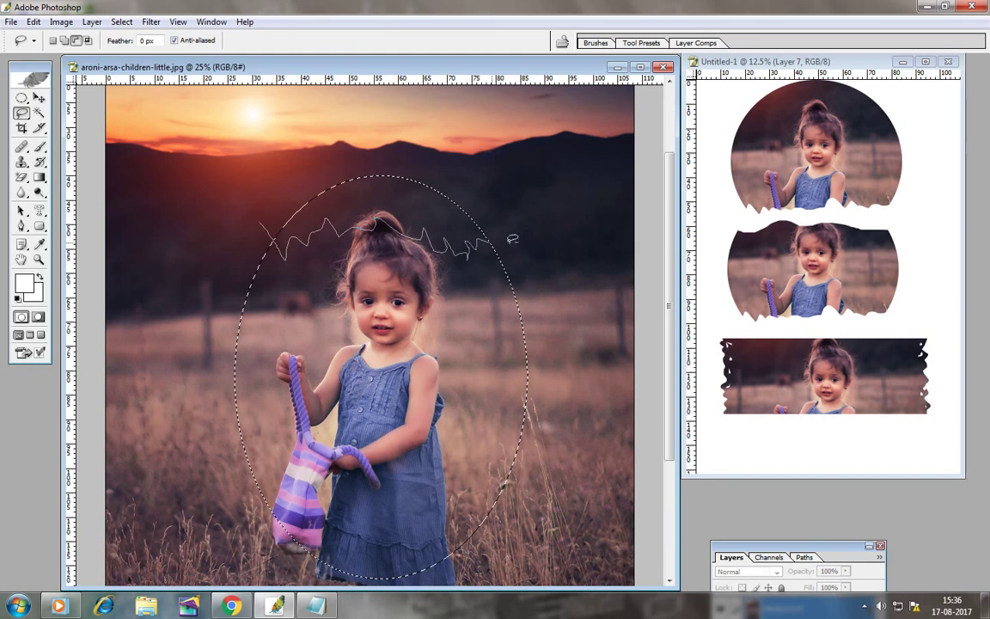
{"action": "left_click_drag", "start_coordinate": [420, 130], "coordinate": [420, 131]}
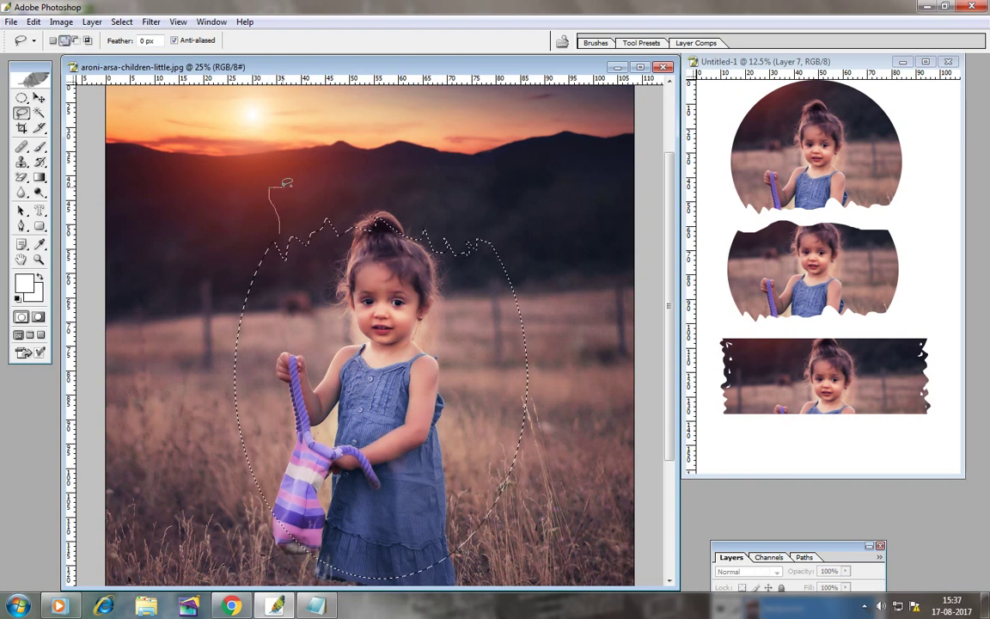
Add scribbled sky fragments to the selection and move it into Untitled-1 as Layer 8.
{"action": "left_click_drag", "start_coordinate": [283, 217], "coordinate": [283, 220]}
{"action": "mouse_move", "coordinate": [430, 208]}
{"action": "left_mouse_down"}
{"action": "mouse_move", "coordinate": [481, 176]}
{"action": "mouse_move", "coordinate": [440, 191]}
{"action": "left_mouse_up"}
{"action": "mouse_move", "coordinate": [486, 218]}
{"action": "left_mouse_down"}
{"action": "mouse_move", "coordinate": [535, 211]}
{"action": "mouse_move", "coordinate": [479, 216]}
{"action": "left_mouse_up"}
{"action": "mouse_move", "coordinate": [424, 197]}
{"action": "left_mouse_down"}
{"action": "mouse_move", "coordinate": [437, 170]}
{"action": "mouse_move", "coordinate": [434, 204]}
{"action": "mouse_move", "coordinate": [376, 184]}
{"action": "mouse_move", "coordinate": [378, 199]}
{"action": "left_mouse_up"}
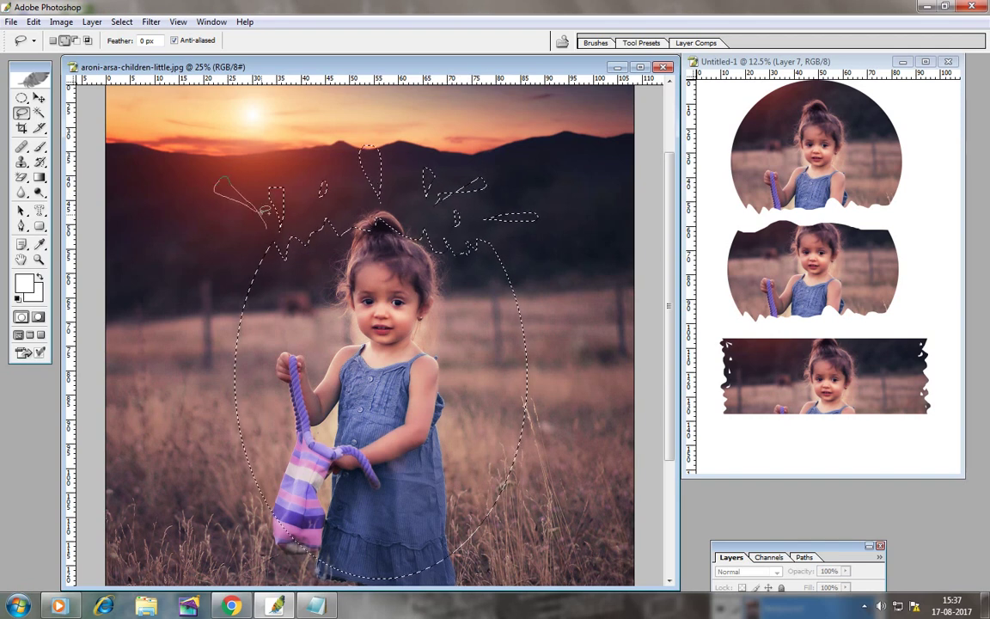
{"action": "left_click_drag", "start_coordinate": [225, 180], "coordinate": [228, 186]}
{"action": "key", "text": "v"}
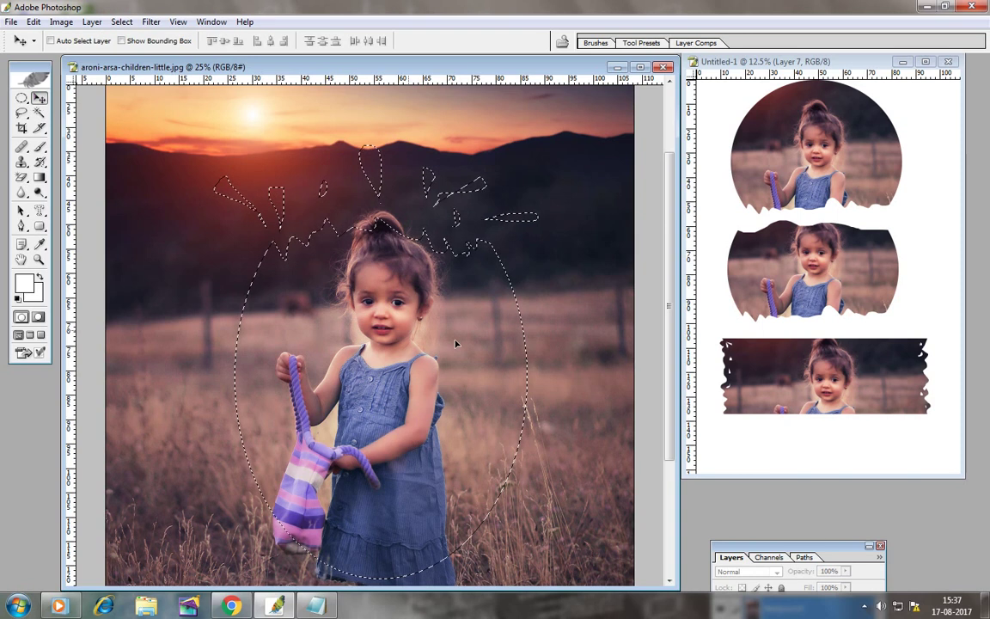
{"action": "mouse_move", "coordinate": [455, 344]}
{"action": "left_mouse_down"}
{"action": "mouse_move", "coordinate": [845, 322]}
{"action": "mouse_move", "coordinate": [907, 278]}
{"action": "mouse_move", "coordinate": [844, 279]}
{"action": "mouse_move", "coordinate": [852, 284]}
{"action": "left_mouse_up"}
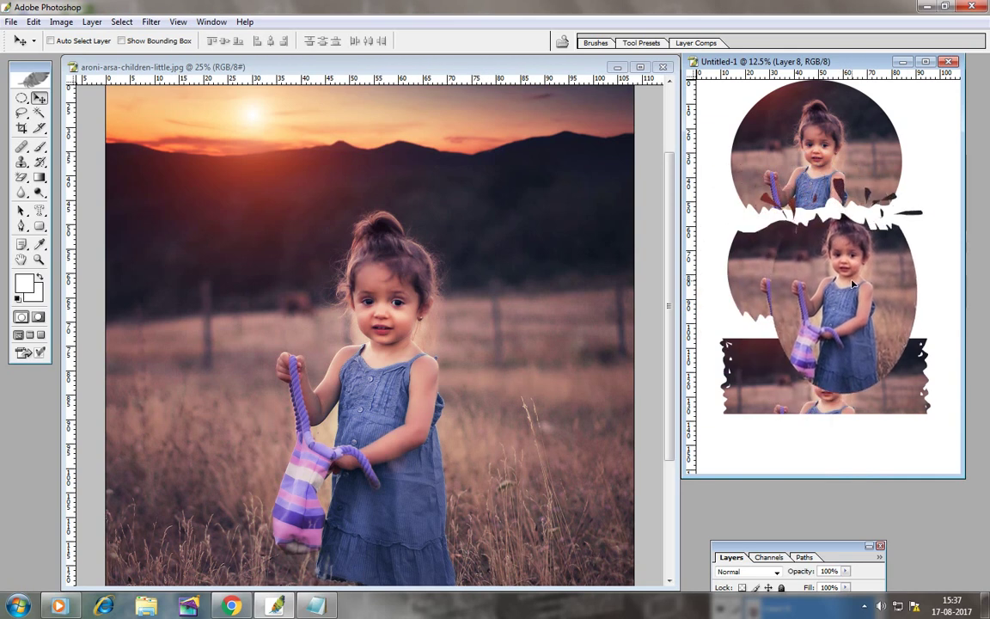
Deselect the girl photo, pick Layer 8 in Untitled-1, and hide the cutout layers.
{"action": "left_click", "coordinate": [530, 287]}
{"action": "key", "text": "ctrl+shift+d"}
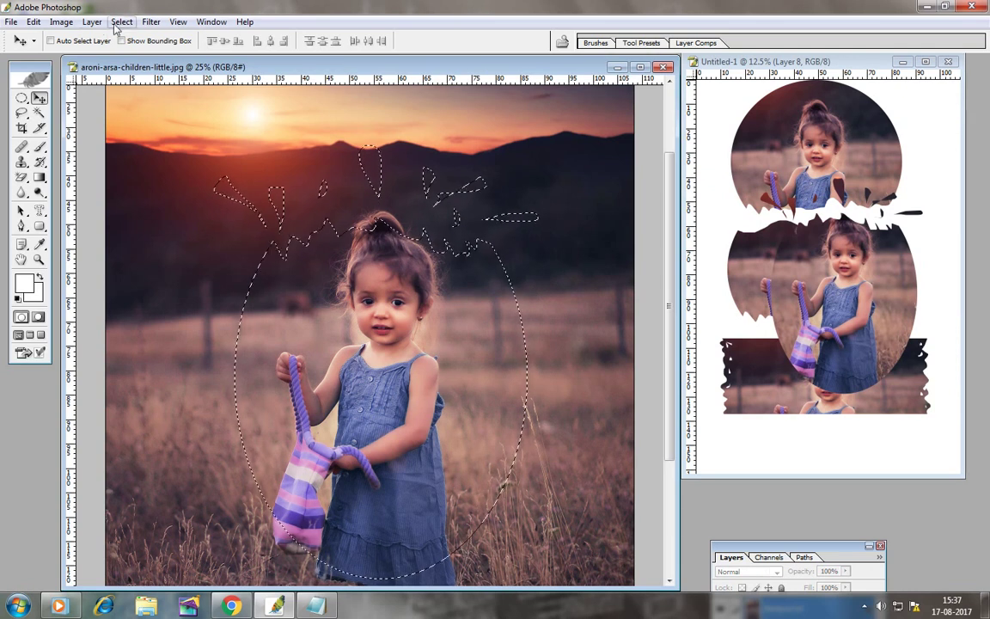
{"action": "left_click", "coordinate": [121, 22]}
{"action": "left_click", "coordinate": [146, 52]}
{"action": "right_click", "coordinate": [840, 285]}
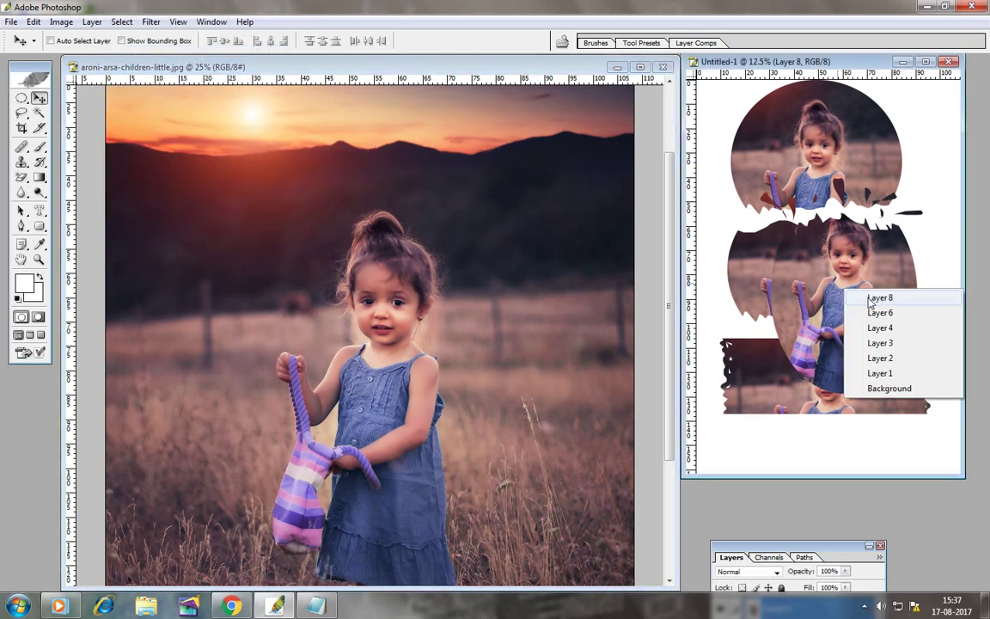
{"action": "left_click", "coordinate": [852, 292]}
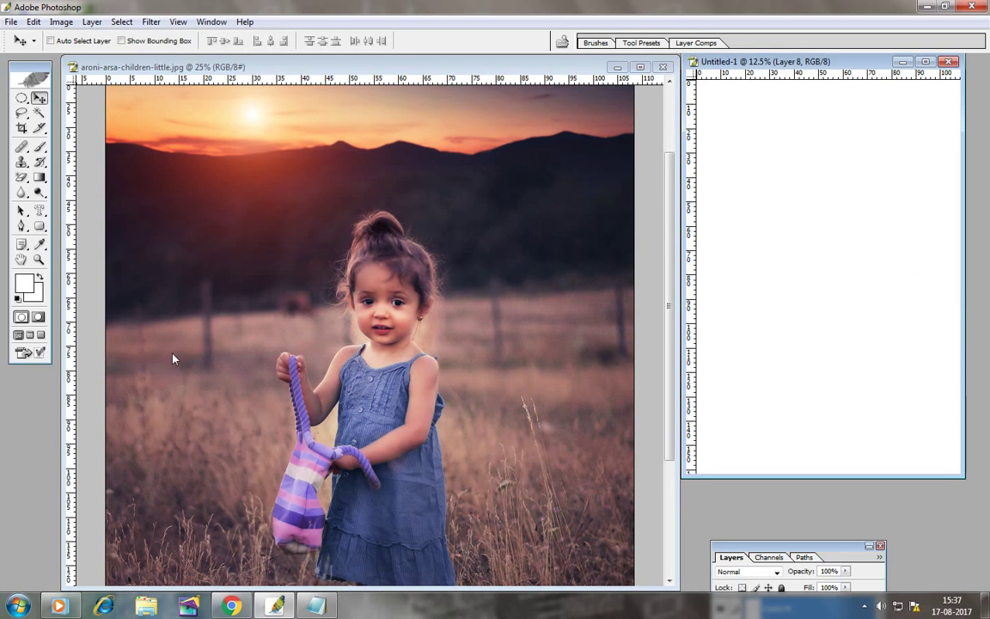
{"action": "left_click", "coordinate": [171, 355]}
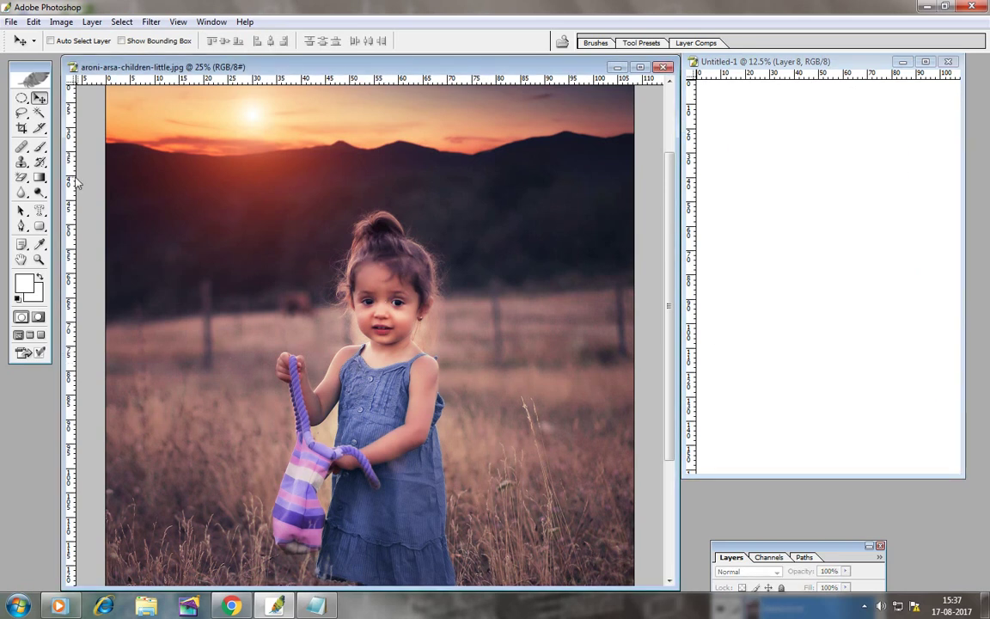
Type a 'KID' type-mask over the girl's face and commit it as a selection.
{"action": "left_click", "coordinate": [38, 213]}
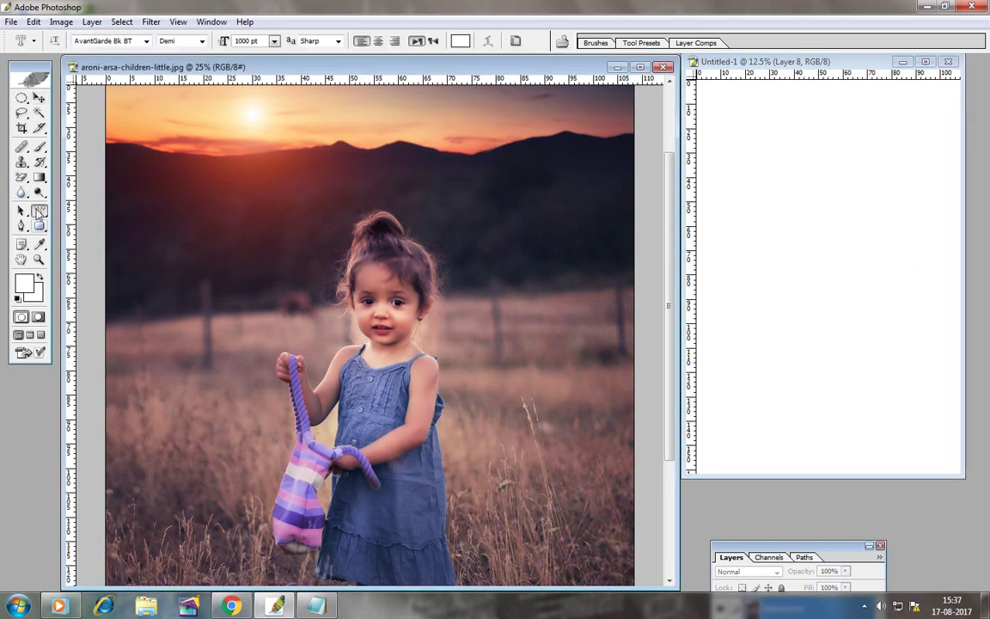
{"action": "left_click", "coordinate": [209, 185]}
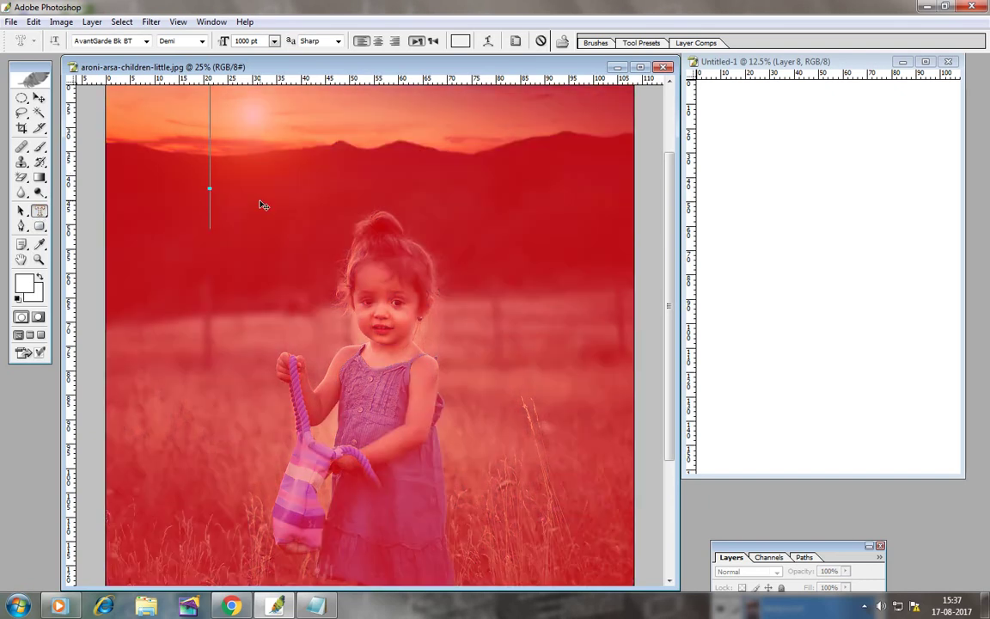
{"action": "type", "text": "K"}
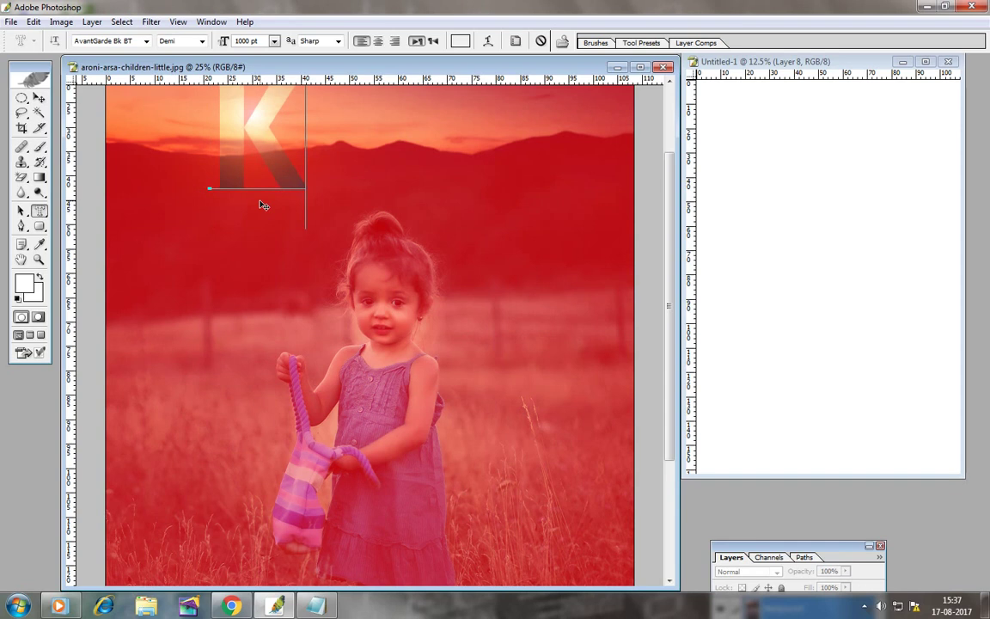
{"action": "type", "text": "ID"}
{"action": "left_click_drag", "start_coordinate": [359, 323], "coordinate": [408, 487]}
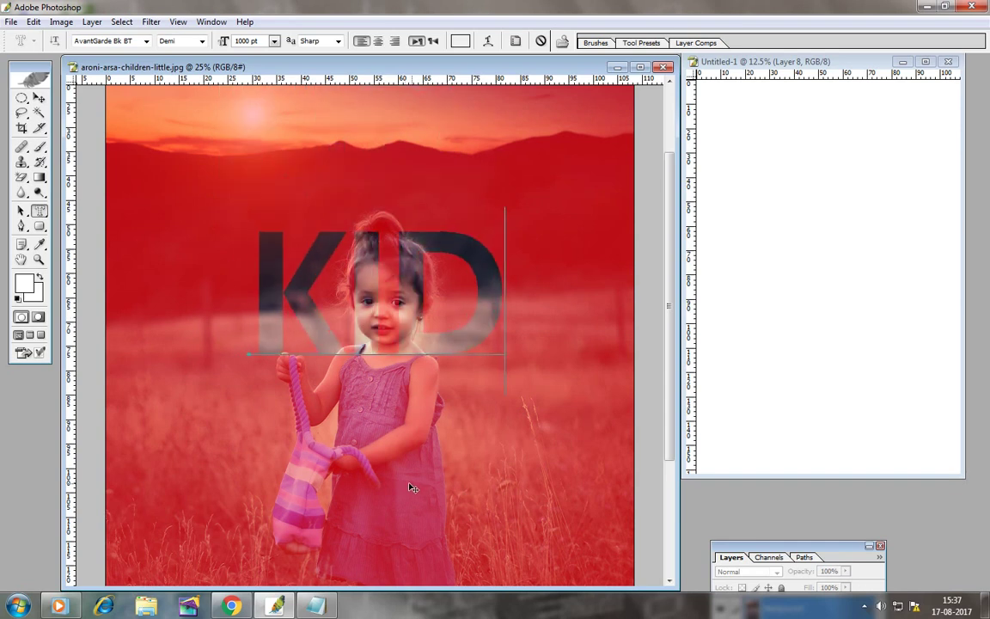
{"action": "left_click_drag", "start_coordinate": [408, 487], "coordinate": [410, 488]}
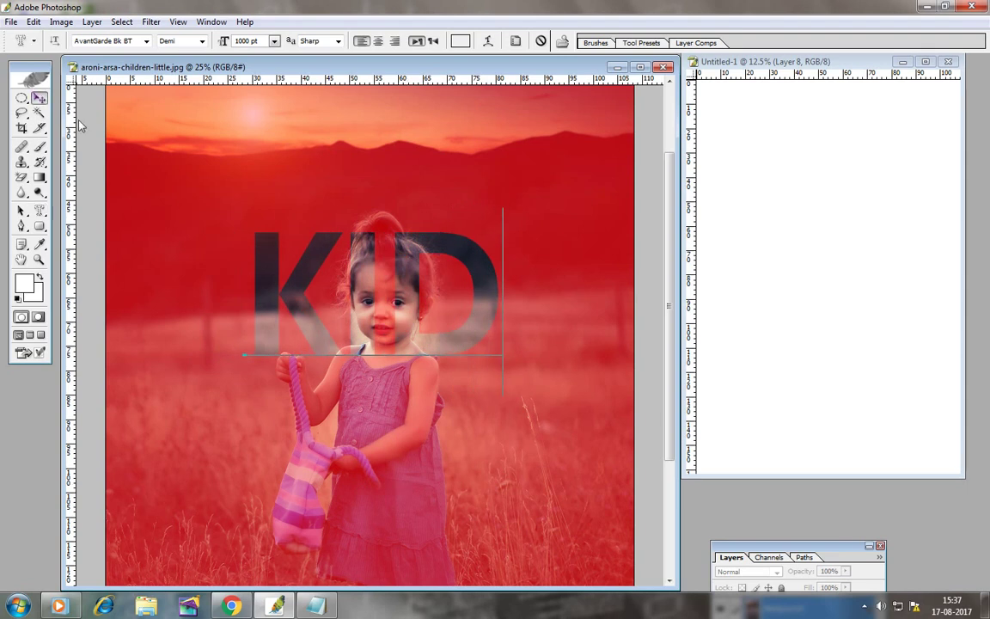
{"action": "left_click", "coordinate": [38, 98]}
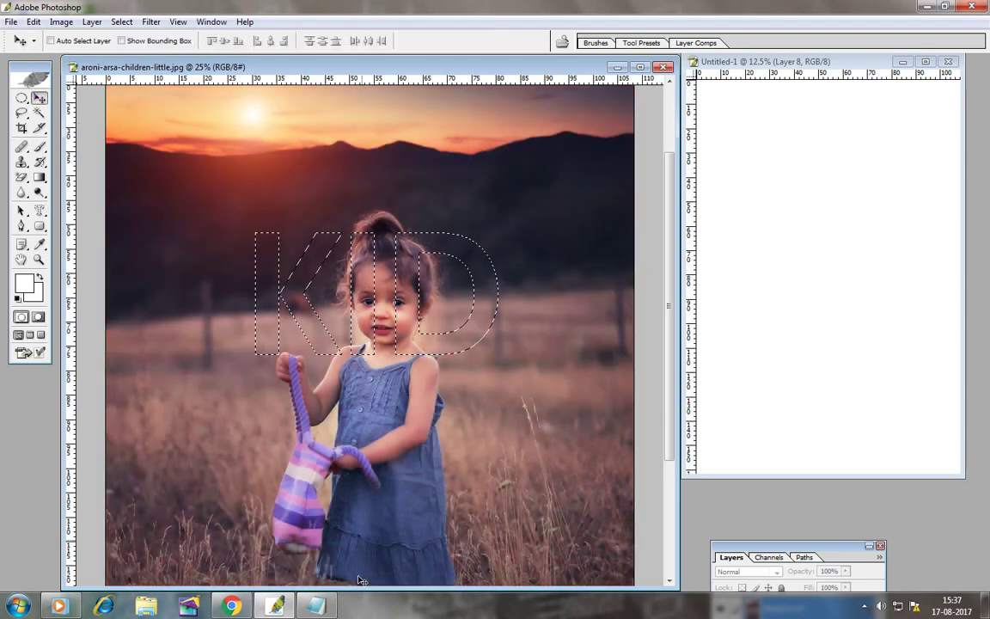
Lasso thin bands across the KID selection and move the slice into Untitled-1 as Layer 9.
{"action": "left_click", "coordinate": [22, 113]}
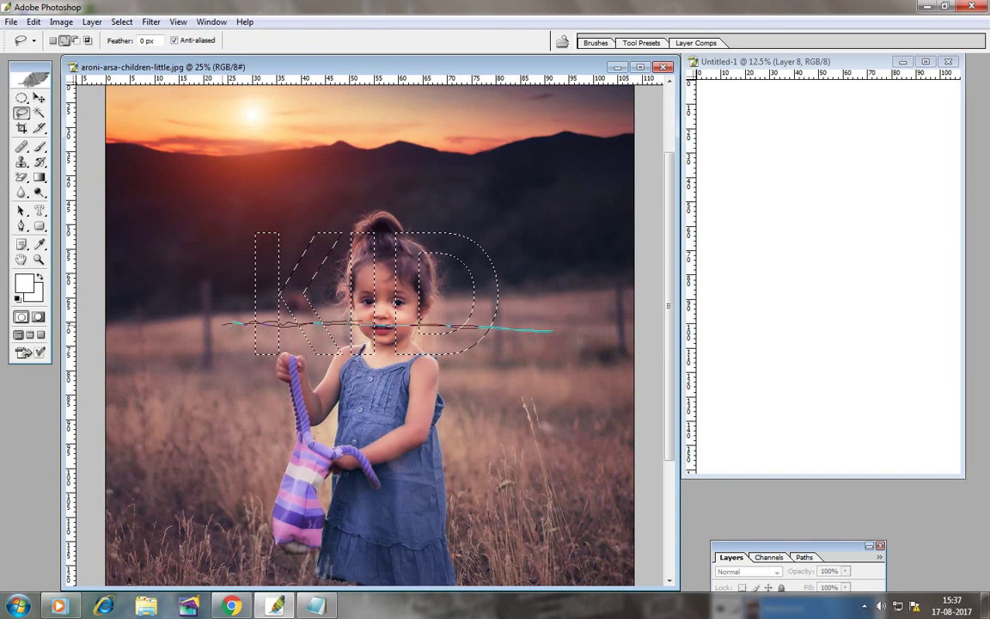
{"action": "left_click_drag", "start_coordinate": [552, 329], "coordinate": [553, 329]}
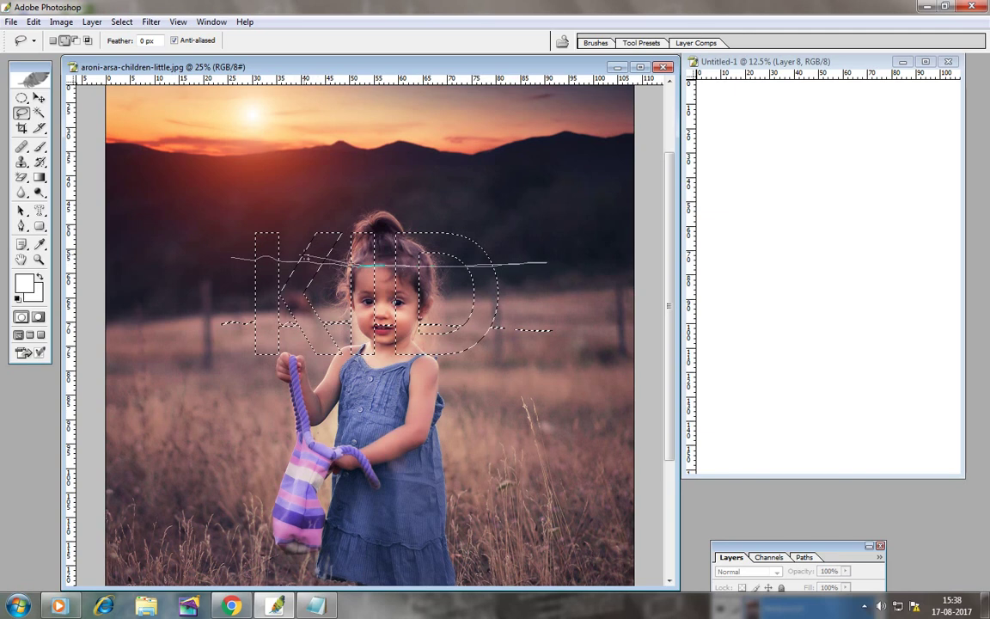
{"action": "left_click_drag", "start_coordinate": [212, 265], "coordinate": [212, 265]}
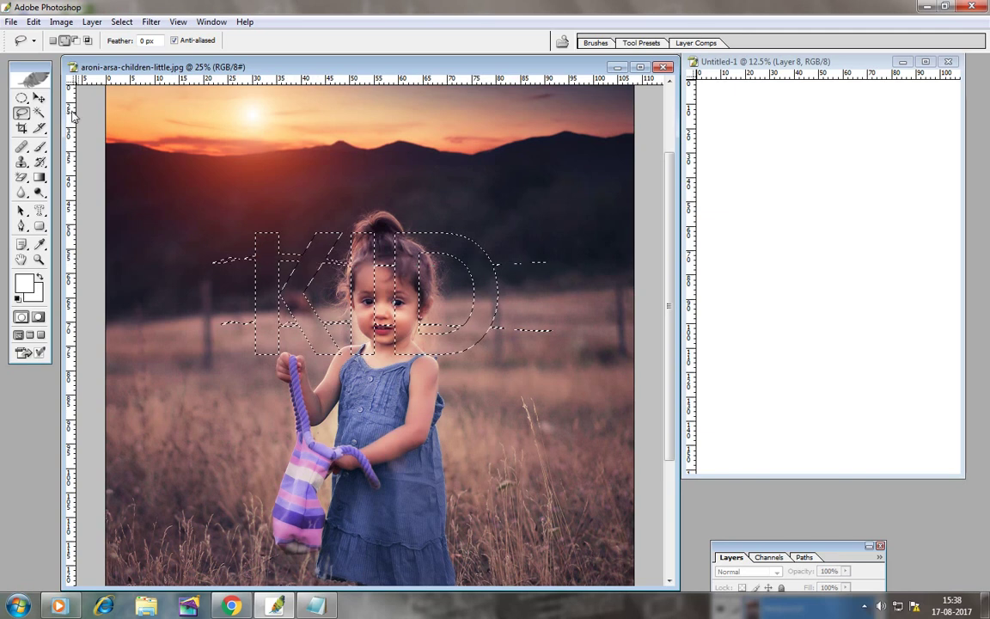
{"action": "key", "text": "v"}
{"action": "mouse_move", "coordinate": [358, 305]}
{"action": "left_mouse_down"}
{"action": "mouse_move", "coordinate": [817, 296]}
{"action": "mouse_move", "coordinate": [812, 184]}
{"action": "left_mouse_up"}
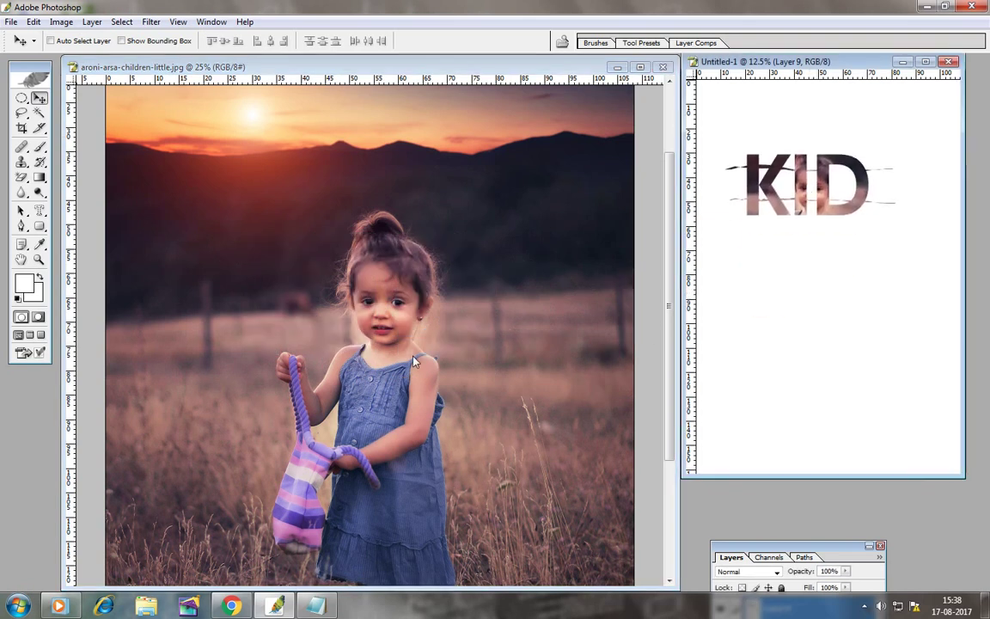
{"action": "left_click", "coordinate": [473, 277]}
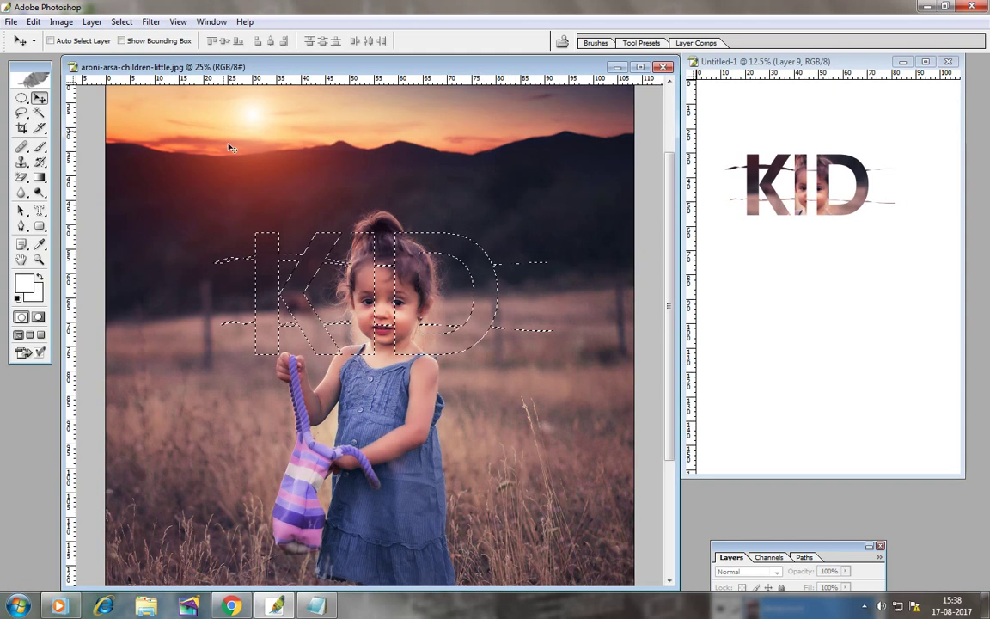
Deselect and make a new 'KID' type-mask selection over the girl's face.
{"action": "left_click", "coordinate": [121, 22]}
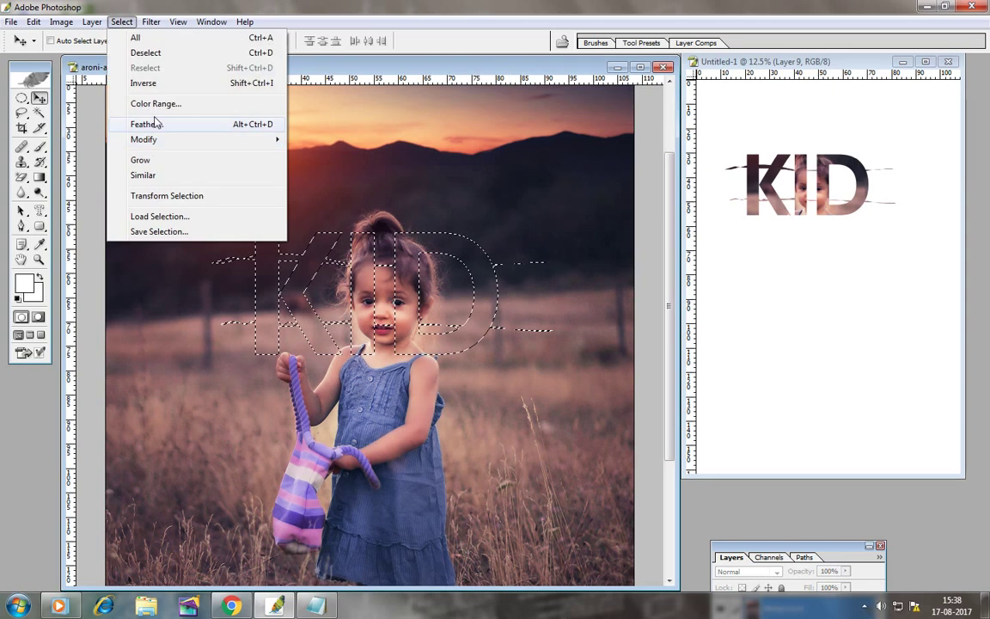
{"action": "left_click", "coordinate": [148, 53]}
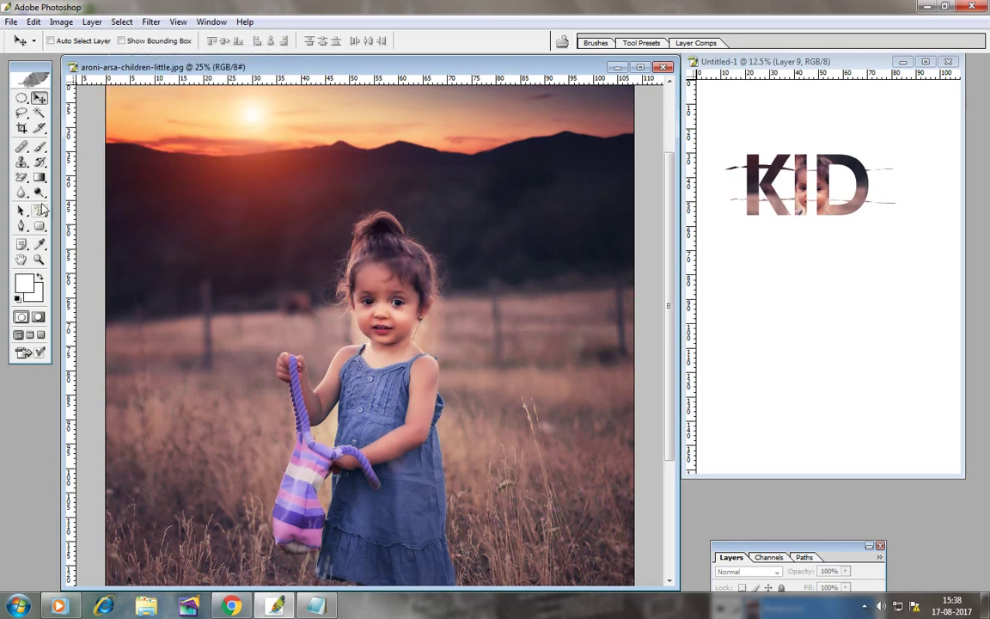
{"action": "left_click", "coordinate": [39, 211]}
{"action": "left_click", "coordinate": [264, 252]}
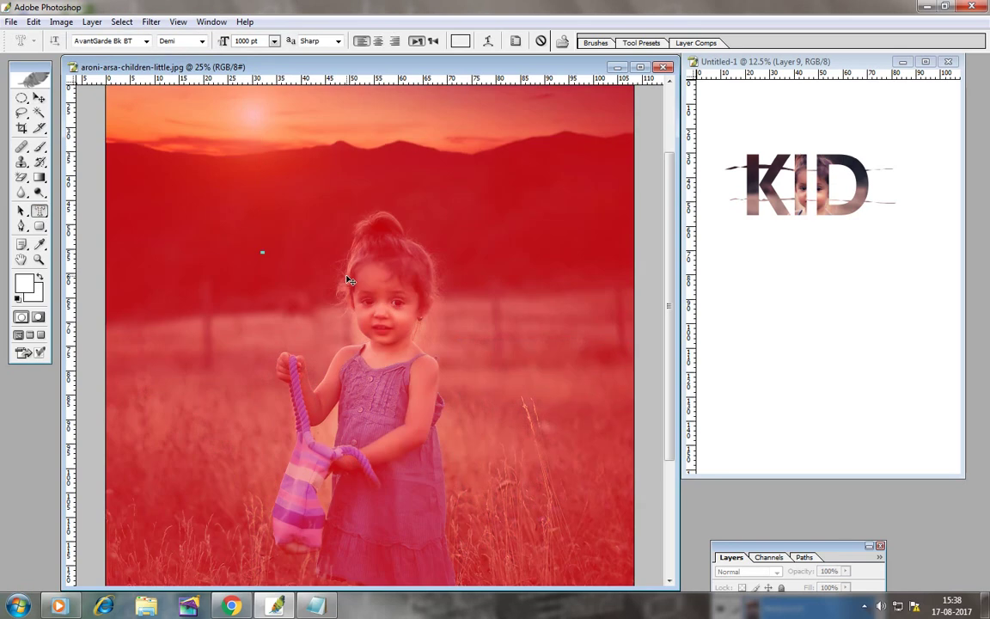
{"action": "type", "text": "KID"}
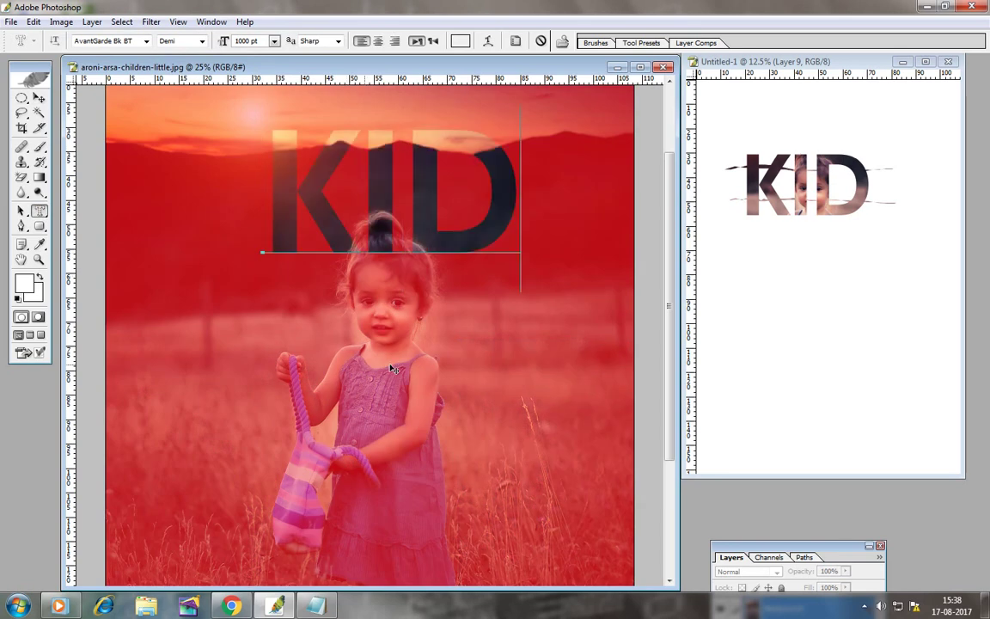
{"action": "left_click_drag", "start_coordinate": [391, 368], "coordinate": [368, 402]}
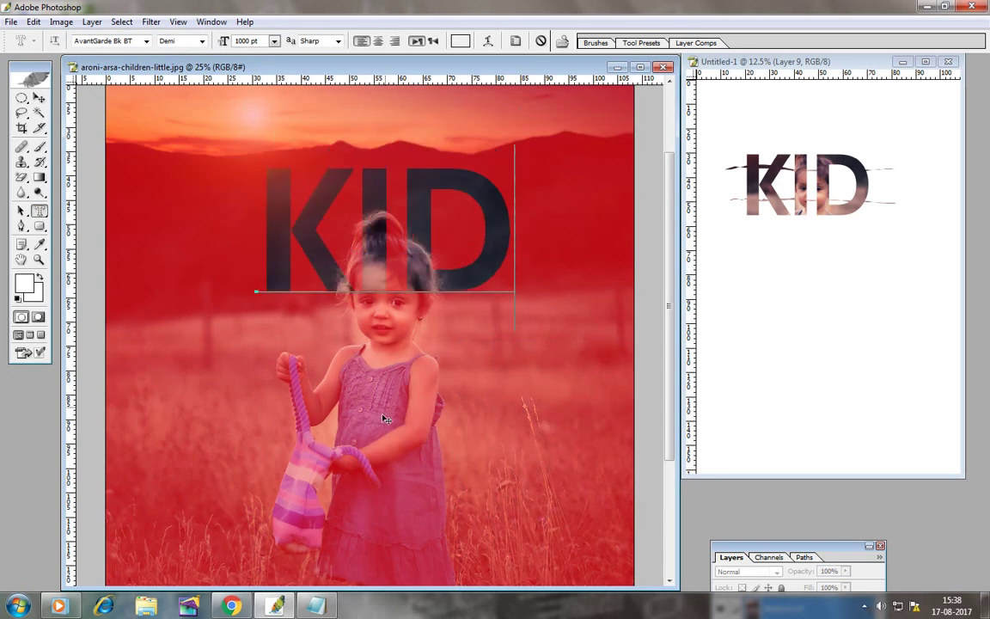
{"action": "left_click", "coordinate": [39, 99]}
Polygonal-lasso-subtract diagonal slivers across the K and D and left of the K.
{"action": "left_click", "coordinate": [22, 98]}
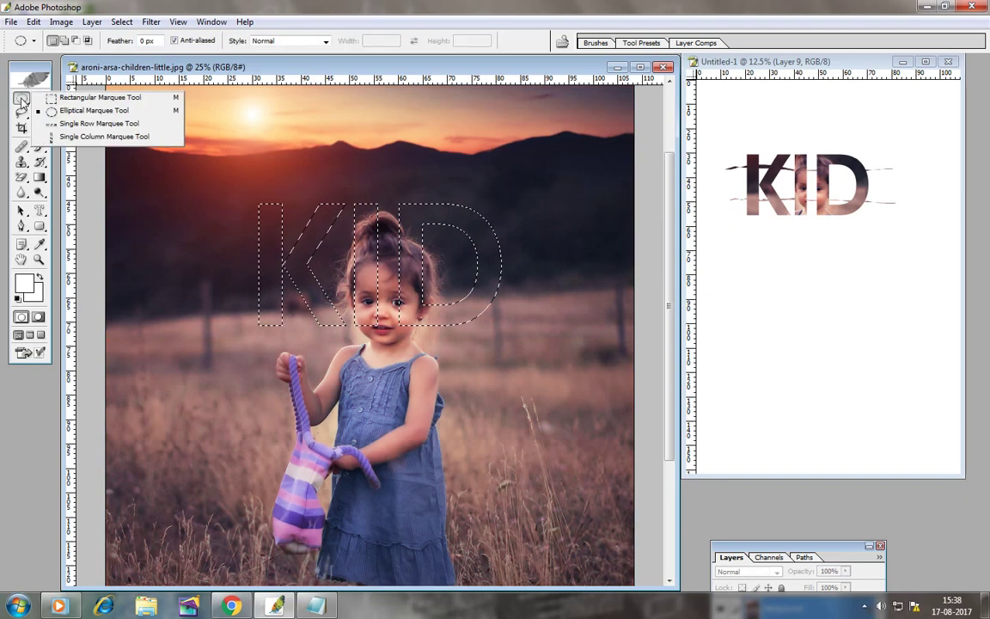
{"action": "left_click", "coordinate": [21, 113]}
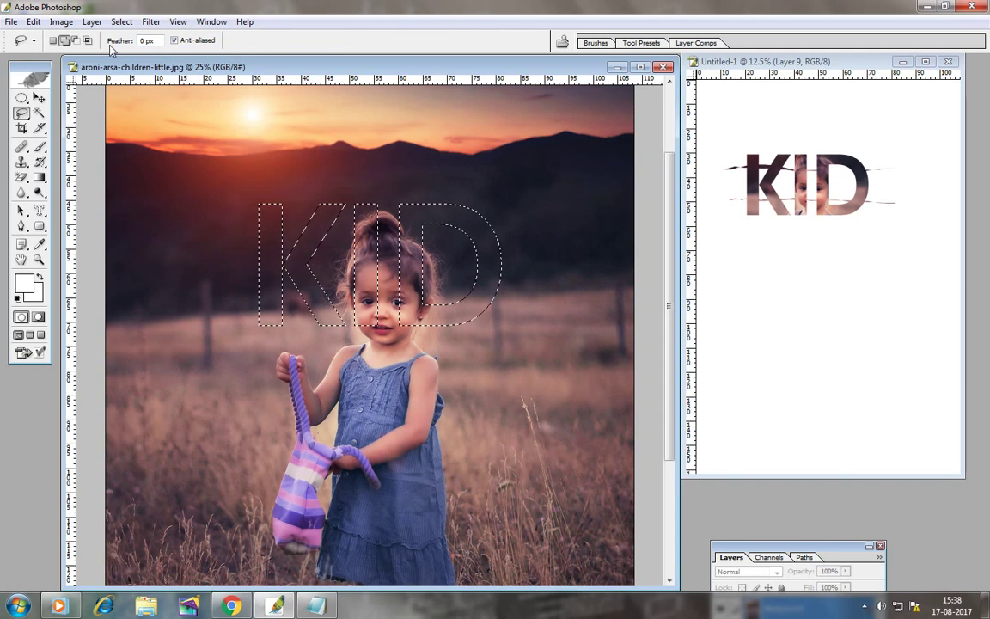
{"action": "left_click", "coordinate": [75, 40]}
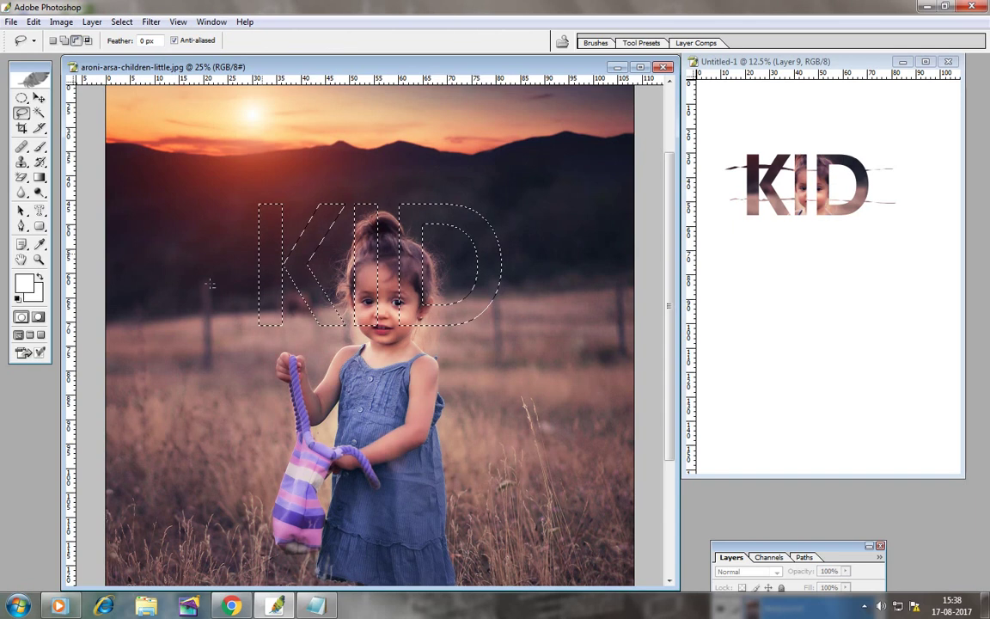
{"action": "left_click", "coordinate": [260, 249]}
{"action": "left_click", "coordinate": [336, 219]}
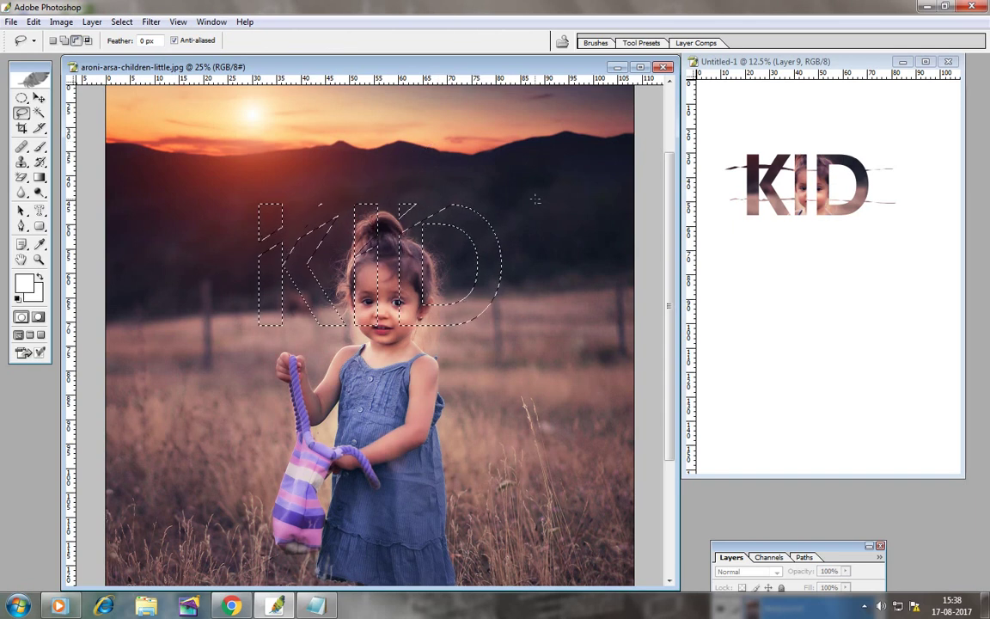
{"action": "double_click", "coordinate": [397, 359]}
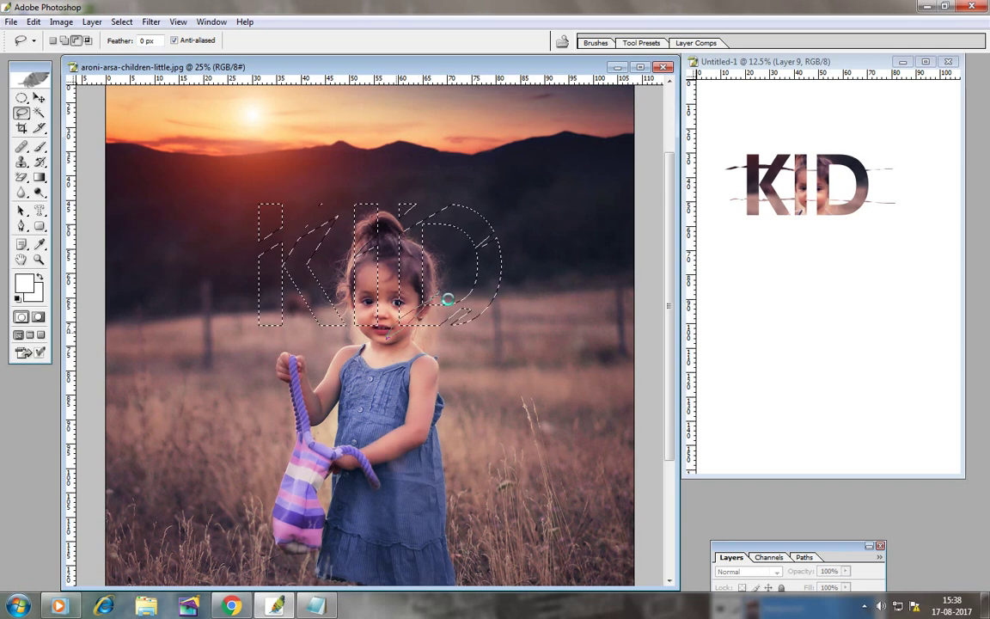
{"action": "double_click", "coordinate": [268, 343]}
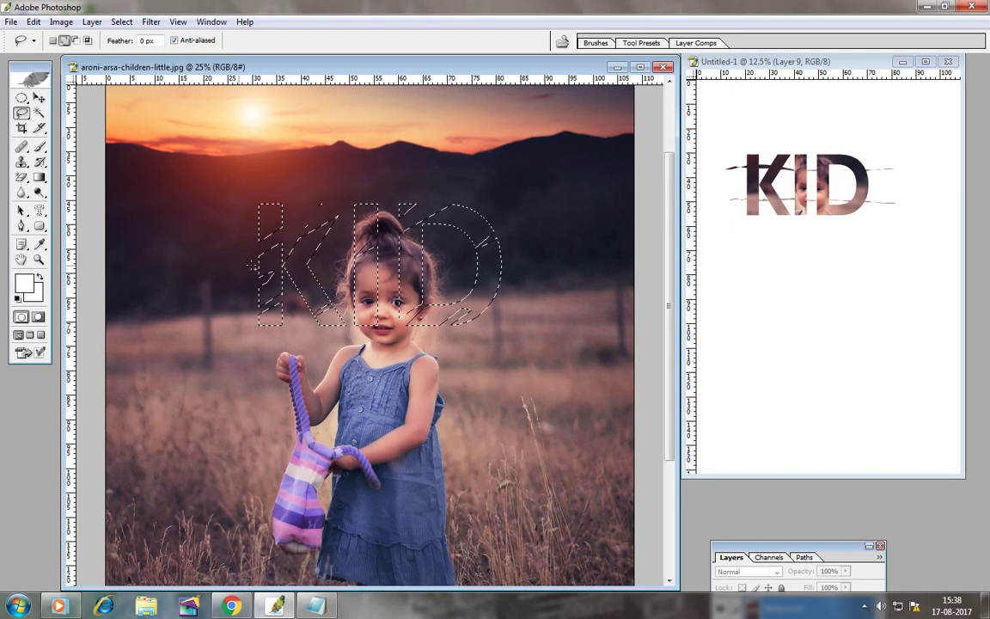
{"action": "double_click", "coordinate": [248, 245]}
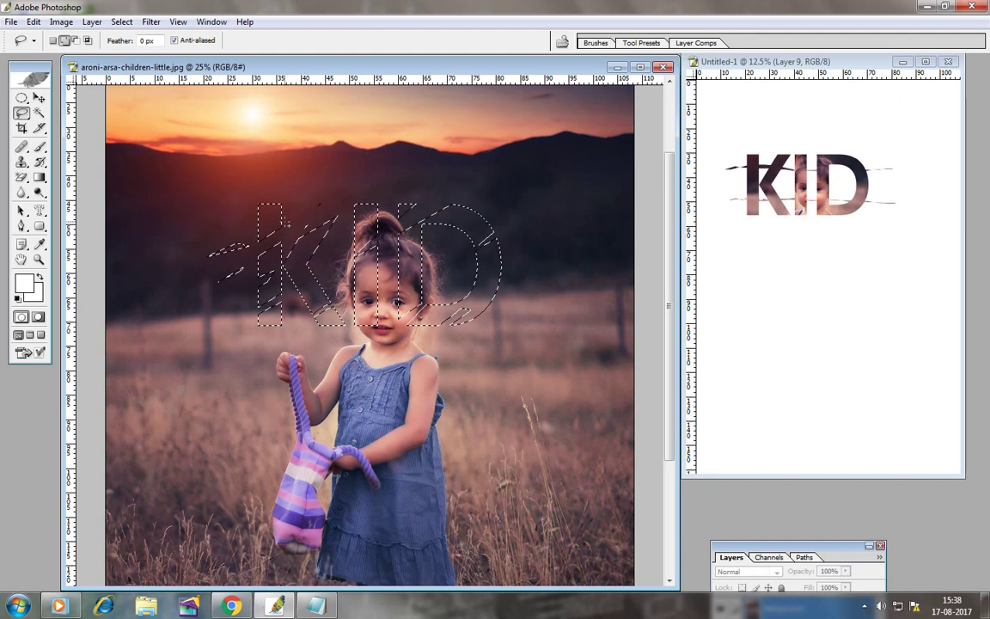
Cut more slivers above I and D, right of D, at K's lower left; move into Untitled-1.
{"action": "left_click", "coordinate": [405, 191]}
{"action": "double_click", "coordinate": [437, 181]}
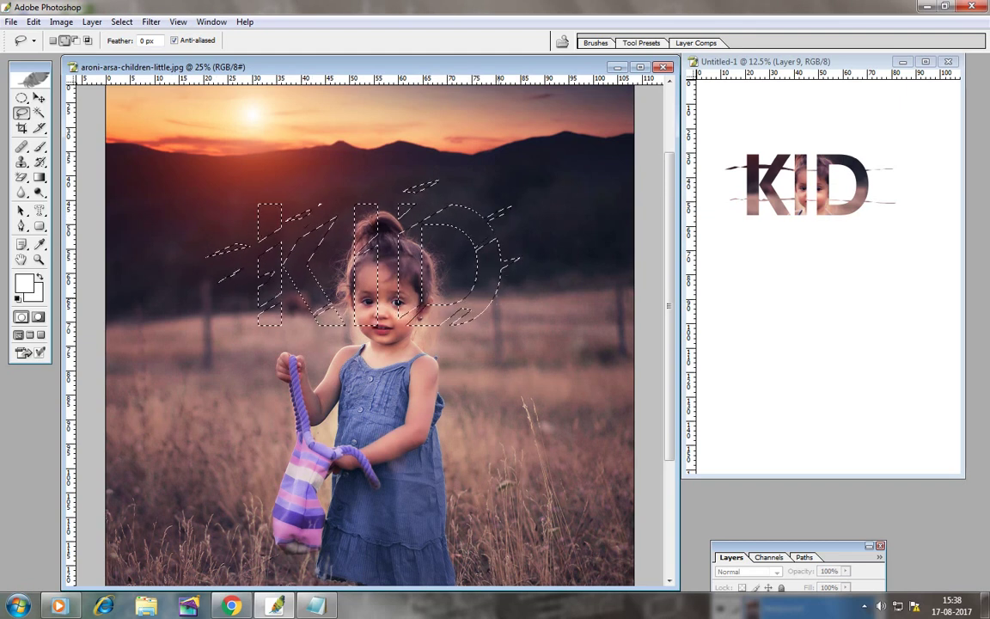
{"action": "double_click", "coordinate": [503, 293]}
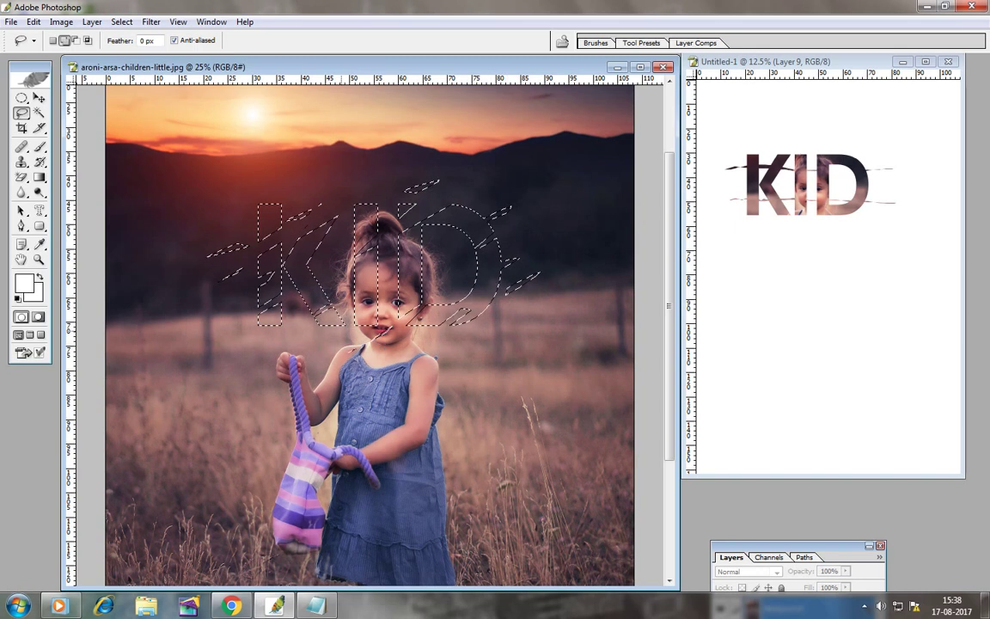
{"action": "left_click", "coordinate": [258, 323]}
{"action": "double_click", "coordinate": [222, 337]}
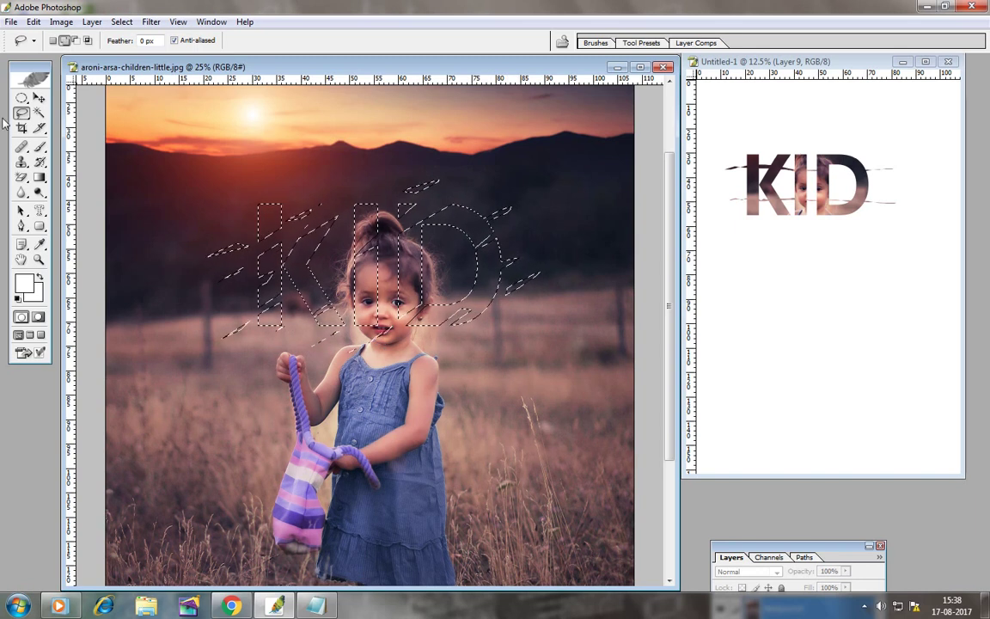
{"action": "left_click", "coordinate": [38, 99]}
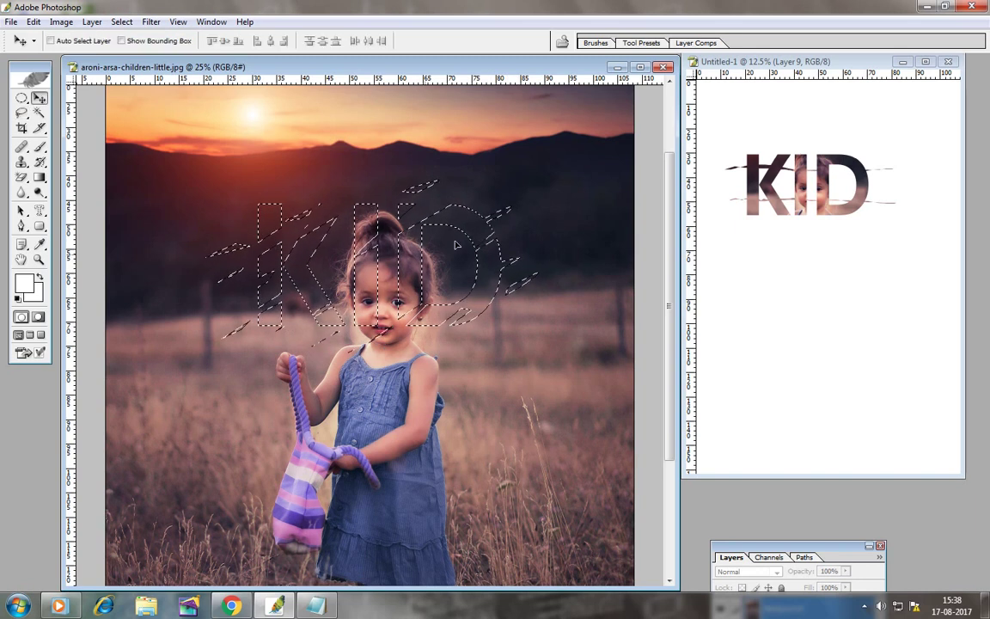
{"action": "mouse_move", "coordinate": [365, 258]}
{"action": "left_mouse_down"}
{"action": "mouse_move", "coordinate": [822, 295]}
{"action": "mouse_move", "coordinate": [831, 309]}
{"action": "mouse_move", "coordinate": [834, 292]}
{"action": "left_mouse_up"}
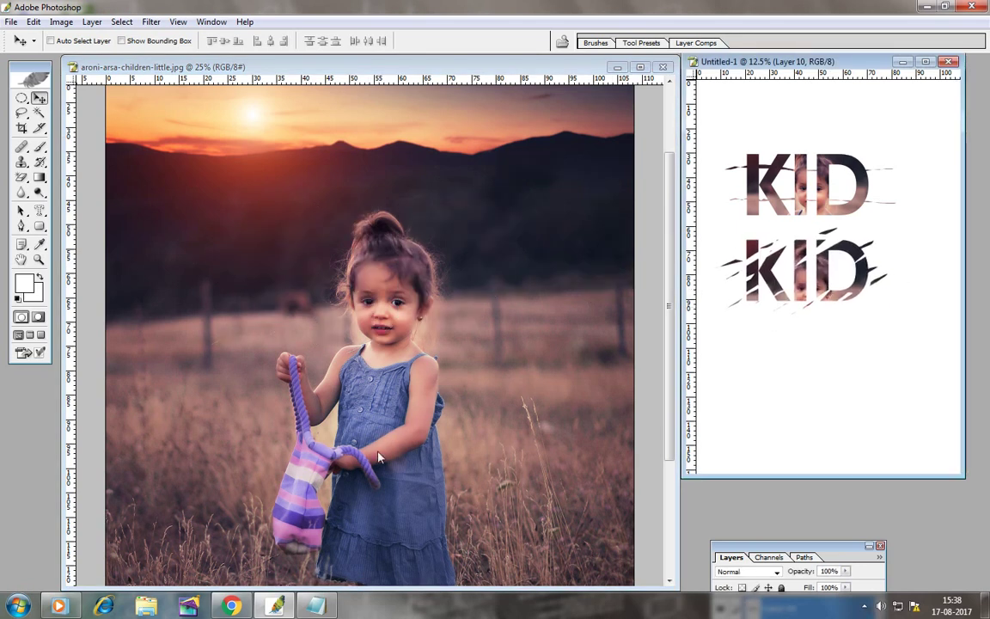
Clear the leftover KID selection and bring up options for the KID layers in Untitled-1.
{"action": "left_click", "coordinate": [357, 394]}
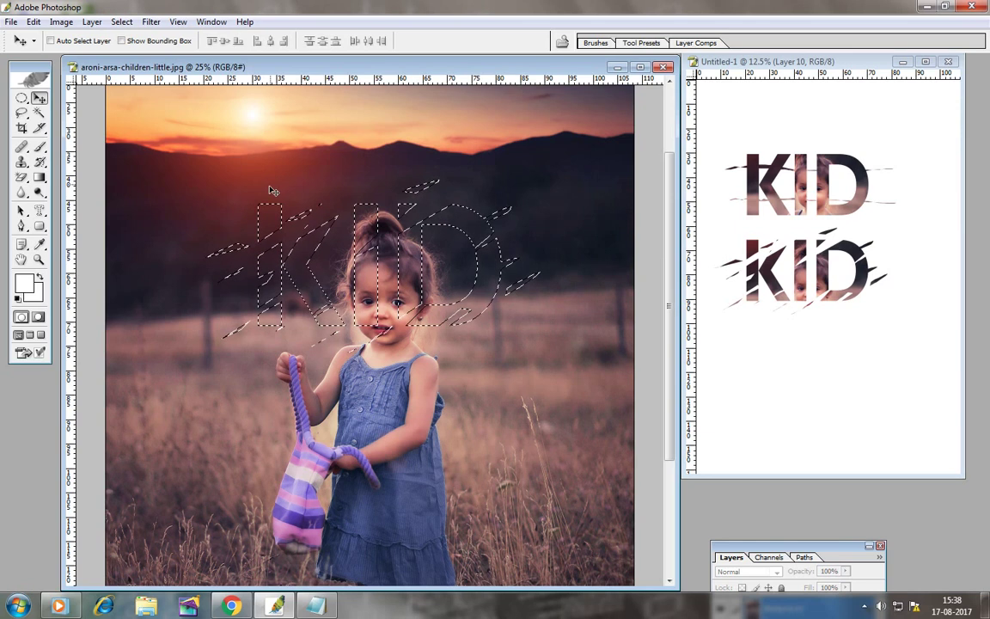
{"action": "left_click", "coordinate": [838, 251]}
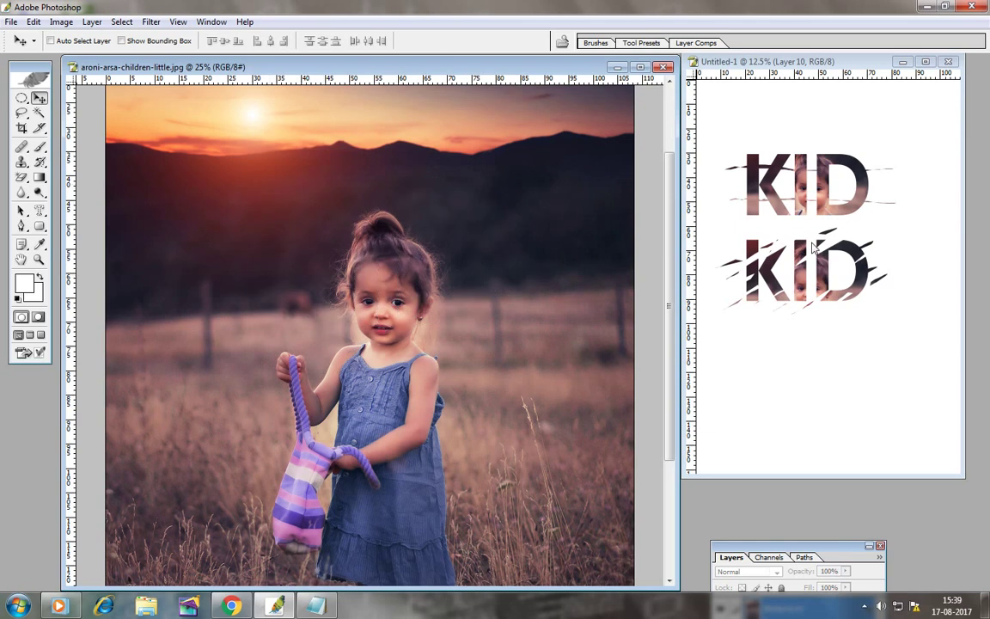
{"action": "left_click", "coordinate": [815, 247]}
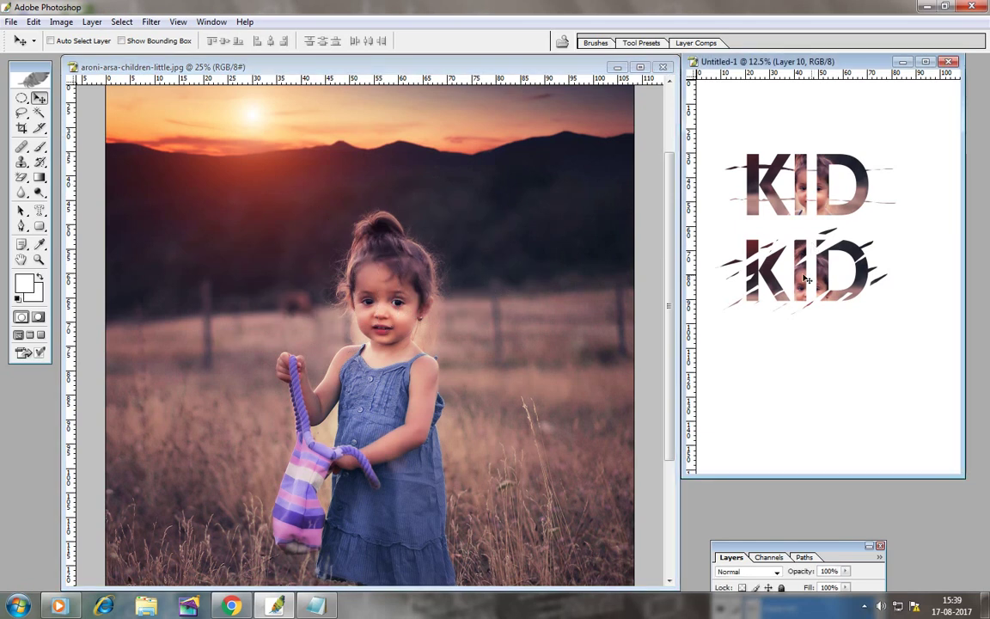
{"action": "right_click", "coordinate": [808, 279]}
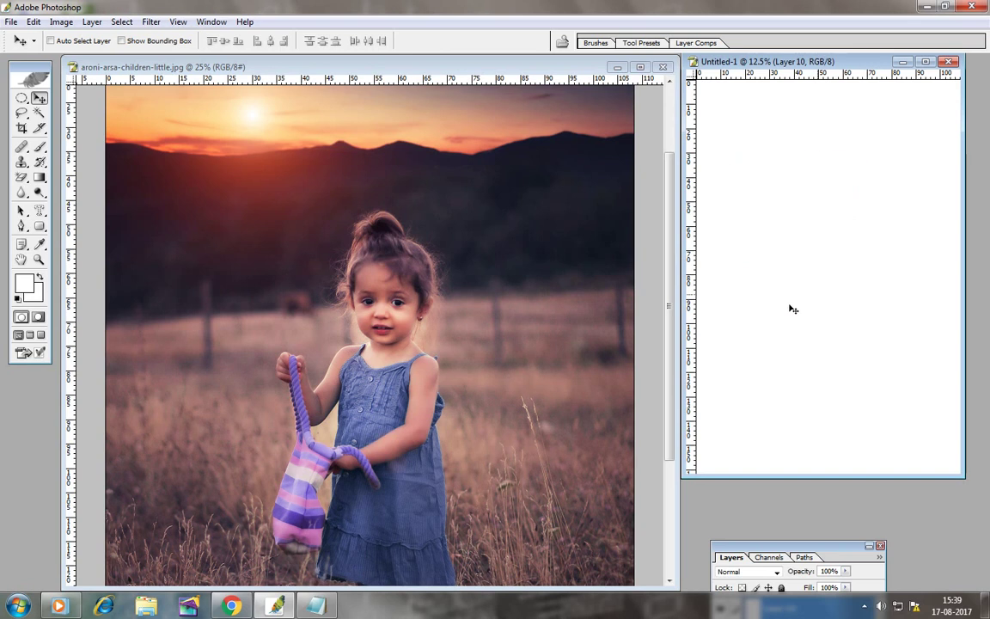
Lasso an oval around the girl's head and shoulders and copy it to Untitled-1's top left.
{"action": "left_click", "coordinate": [313, 288]}
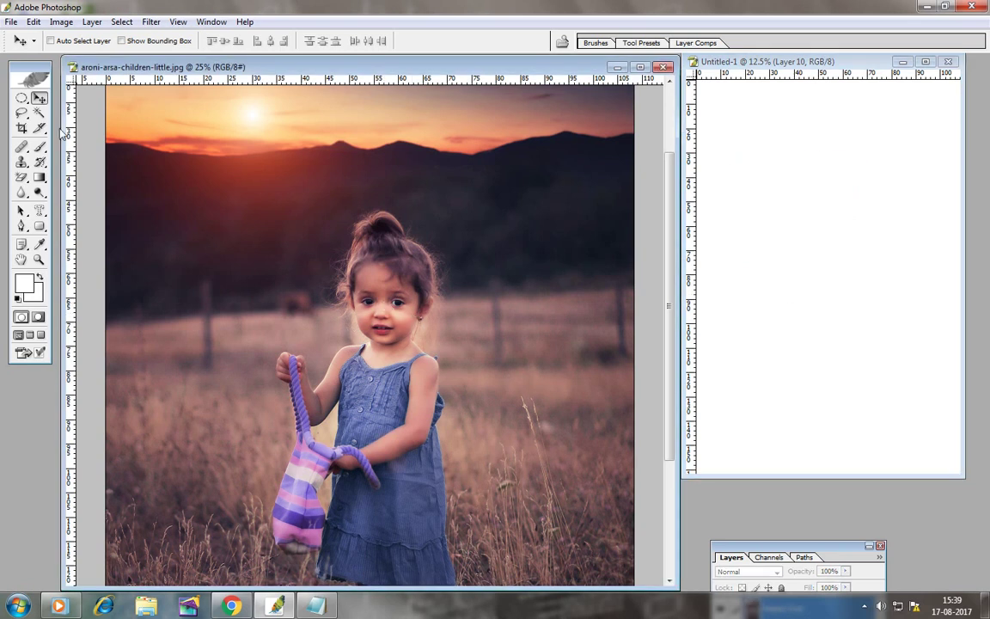
{"action": "left_click", "coordinate": [22, 98]}
{"action": "left_click", "coordinate": [21, 113]}
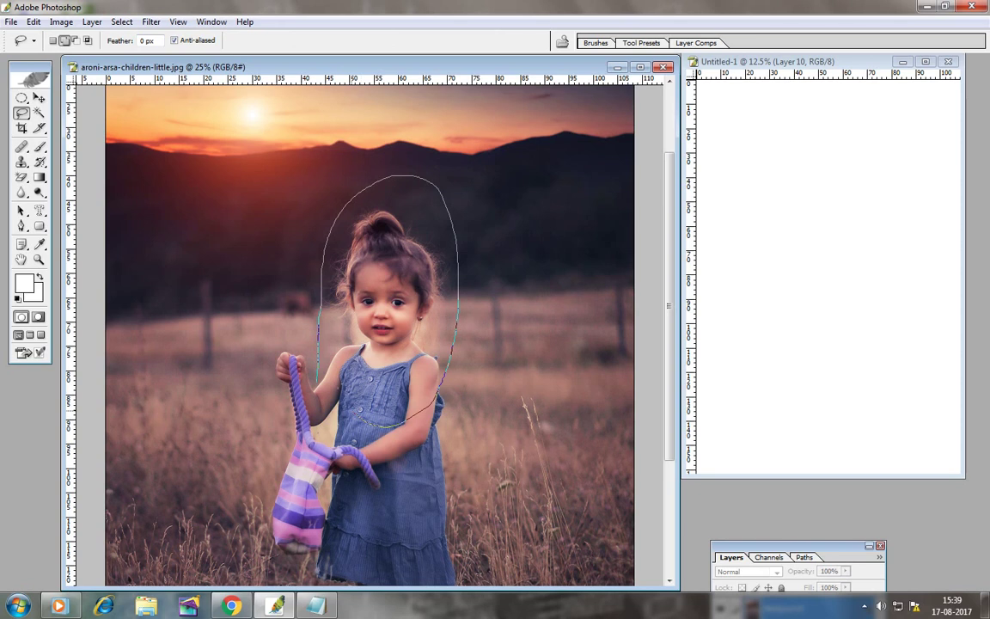
{"action": "left_click_drag", "start_coordinate": [404, 421], "coordinate": [361, 423]}
{"action": "key", "text": "v"}
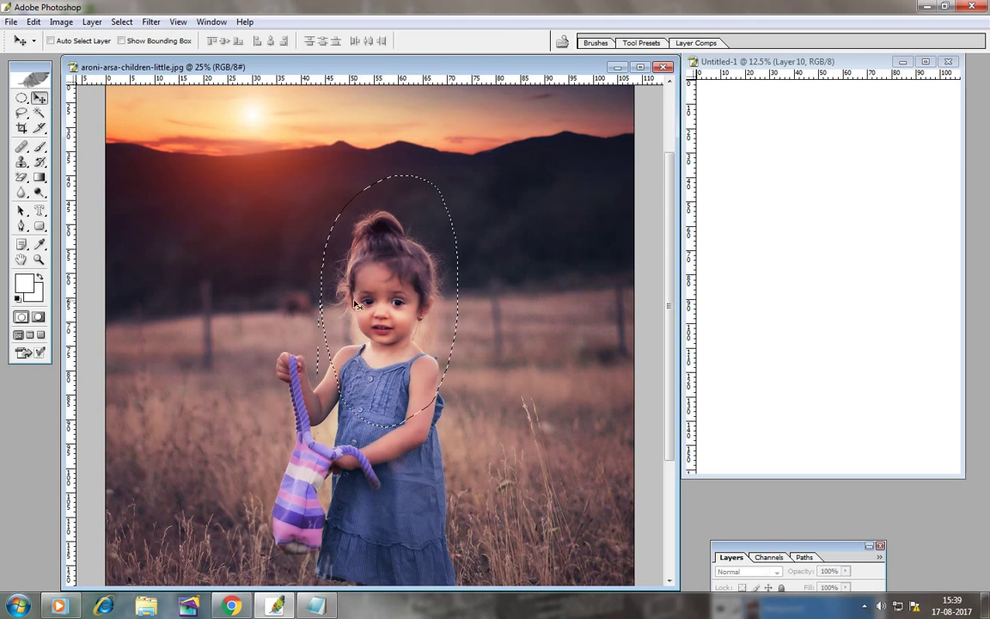
{"action": "mouse_move", "coordinate": [355, 303]}
{"action": "left_mouse_down"}
{"action": "mouse_move", "coordinate": [757, 161]}
{"action": "mouse_move", "coordinate": [749, 156]}
{"action": "left_mouse_up"}
{"action": "left_click", "coordinate": [24, 113]}
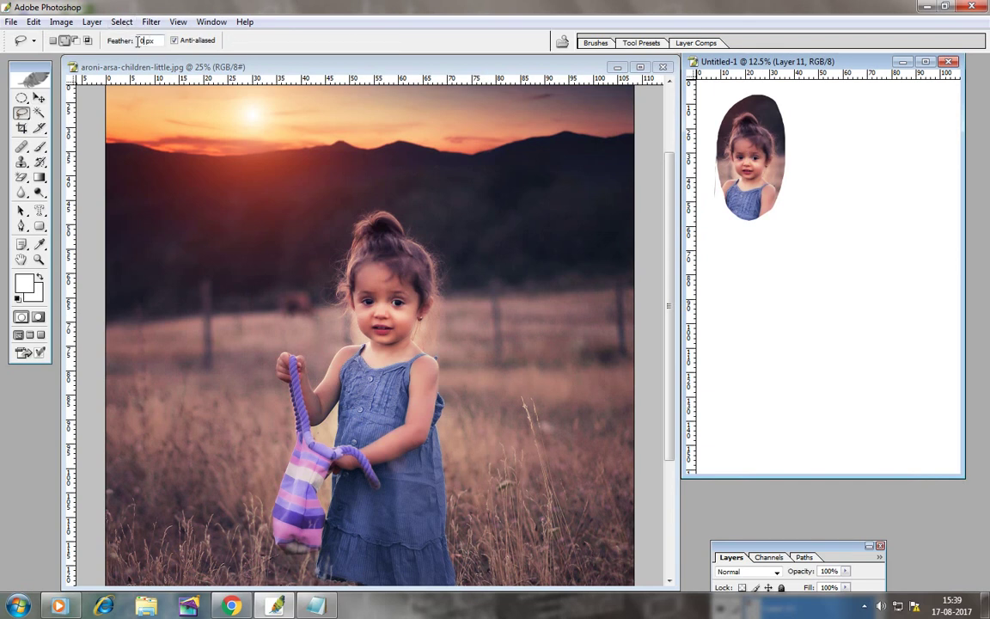
{"action": "double_click", "coordinate": [140, 40]}
{"action": "type", "text": "2"}
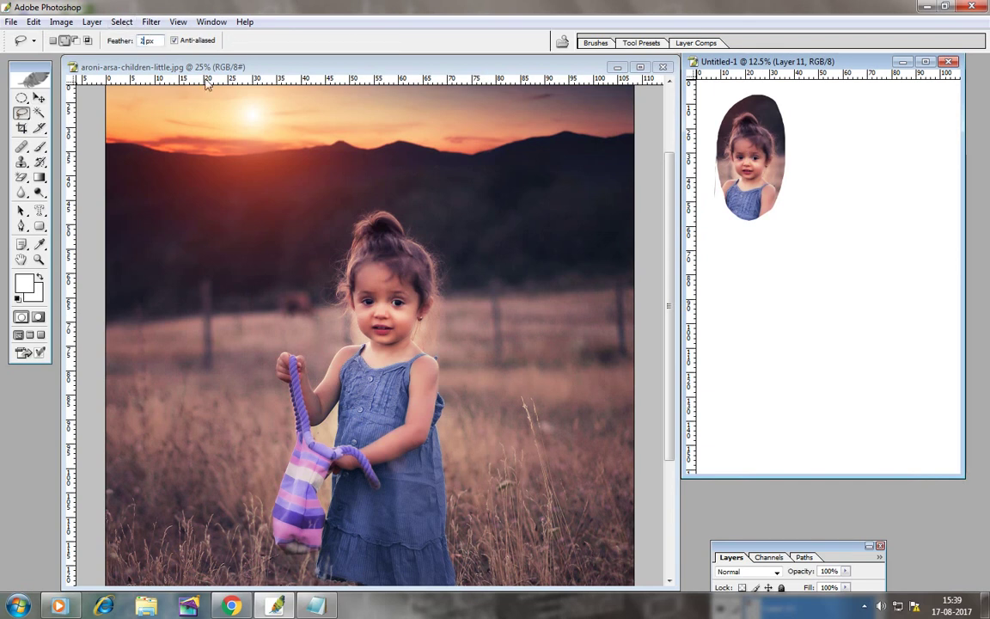
Set Lasso feather to 20 px and outline the girl's head and shoulders.
{"action": "type", "text": "0"}
{"action": "left_click_drag", "start_coordinate": [320, 339], "coordinate": [336, 386]}
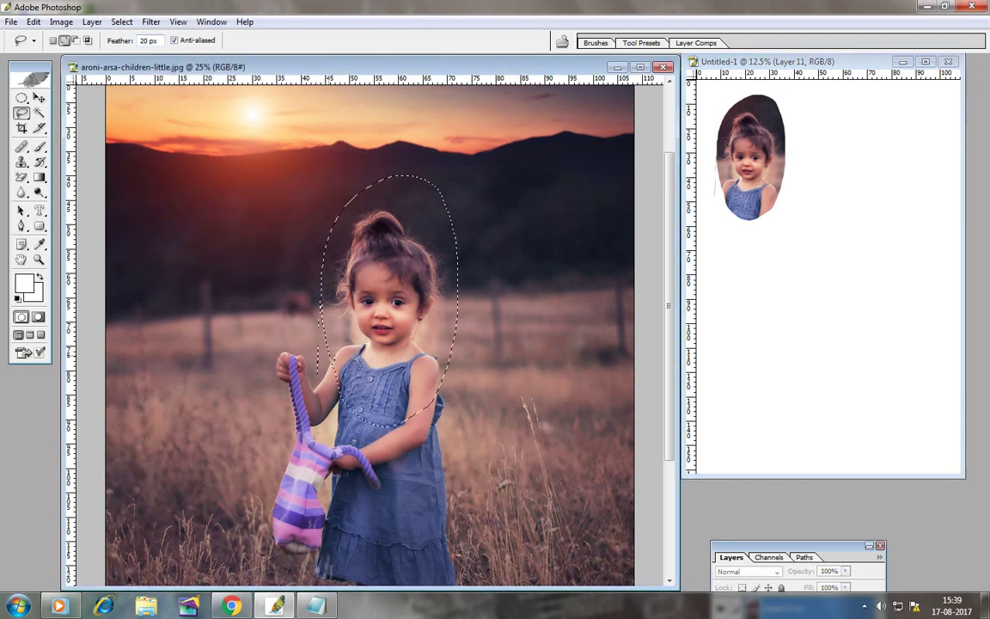
{"action": "left_click", "coordinate": [121, 21]}
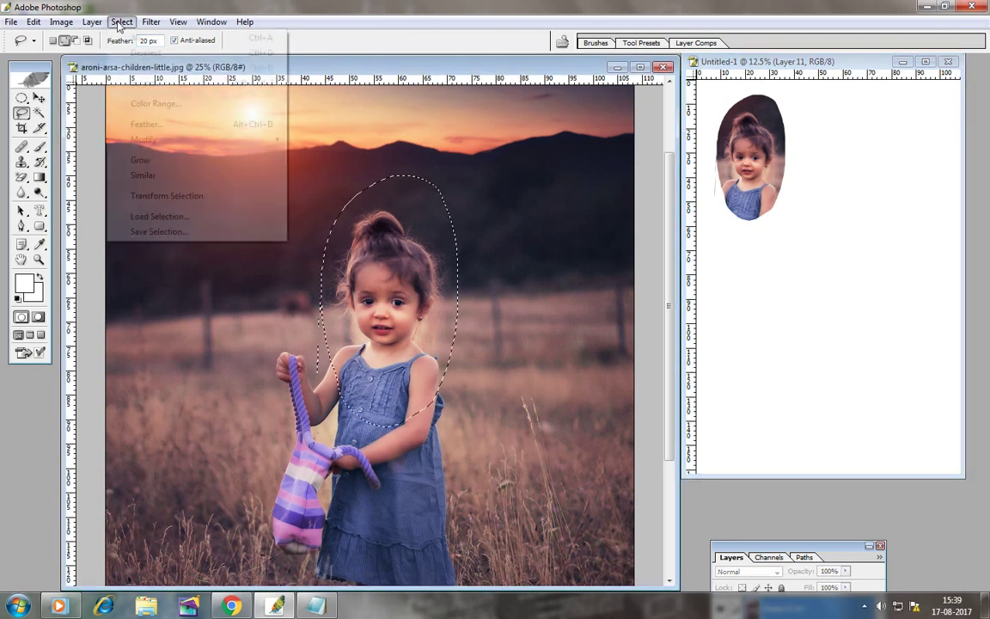
{"action": "left_click", "coordinate": [142, 50]}
{"action": "left_click_drag", "start_coordinate": [331, 350], "coordinate": [395, 188]}
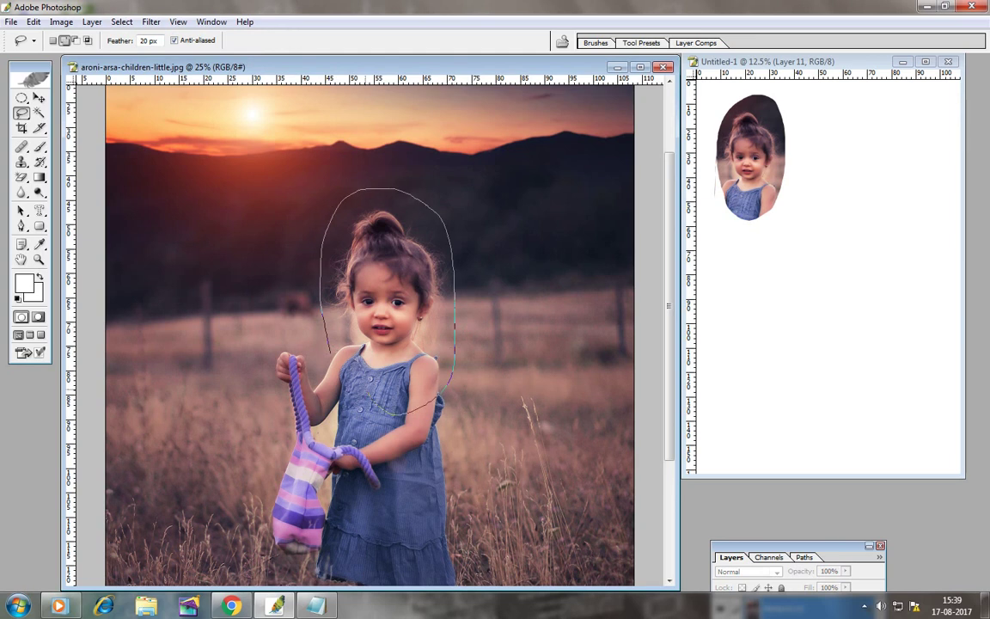
{"action": "left_click_drag", "start_coordinate": [385, 414], "coordinate": [335, 352]}
Move the feathered head copy into Untitled-1 beside the first one, then deselect.
{"action": "key", "text": "v"}
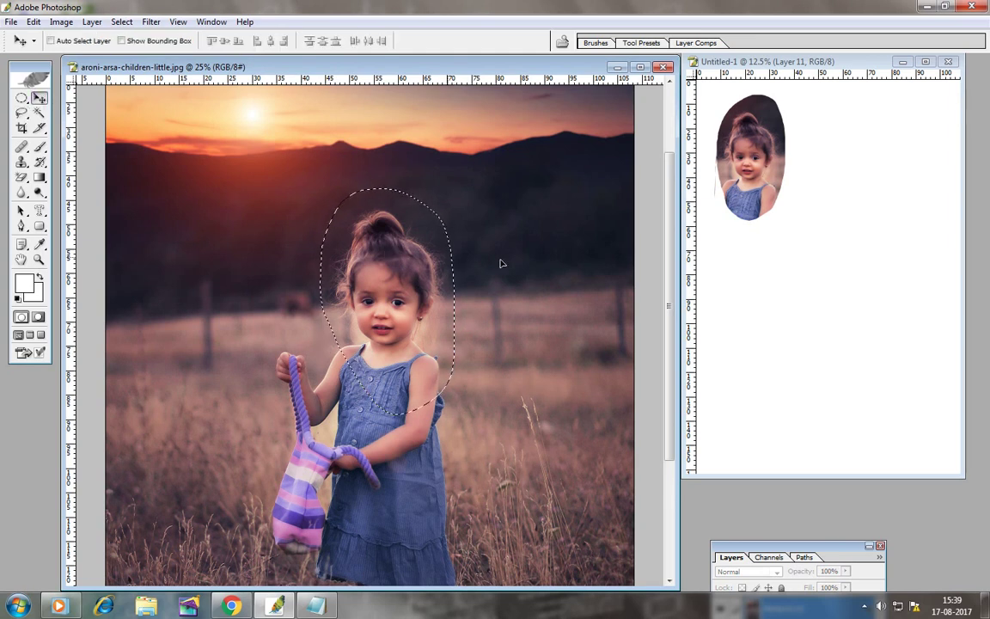
{"action": "left_click_drag", "start_coordinate": [500, 260], "coordinate": [835, 272]}
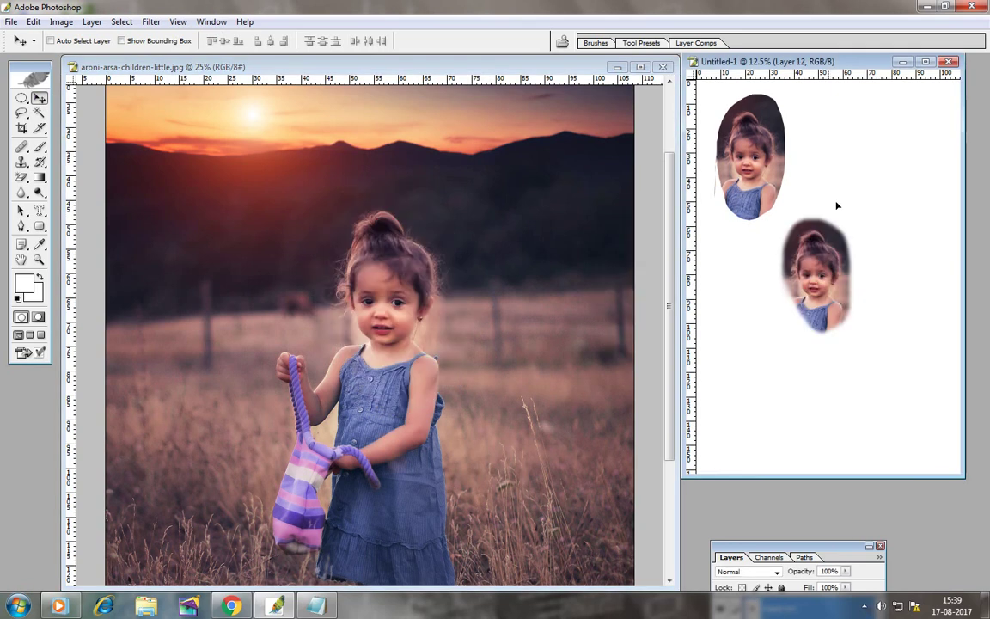
{"action": "left_click_drag", "start_coordinate": [838, 206], "coordinate": [842, 136]}
{"action": "left_click", "coordinate": [376, 215]}
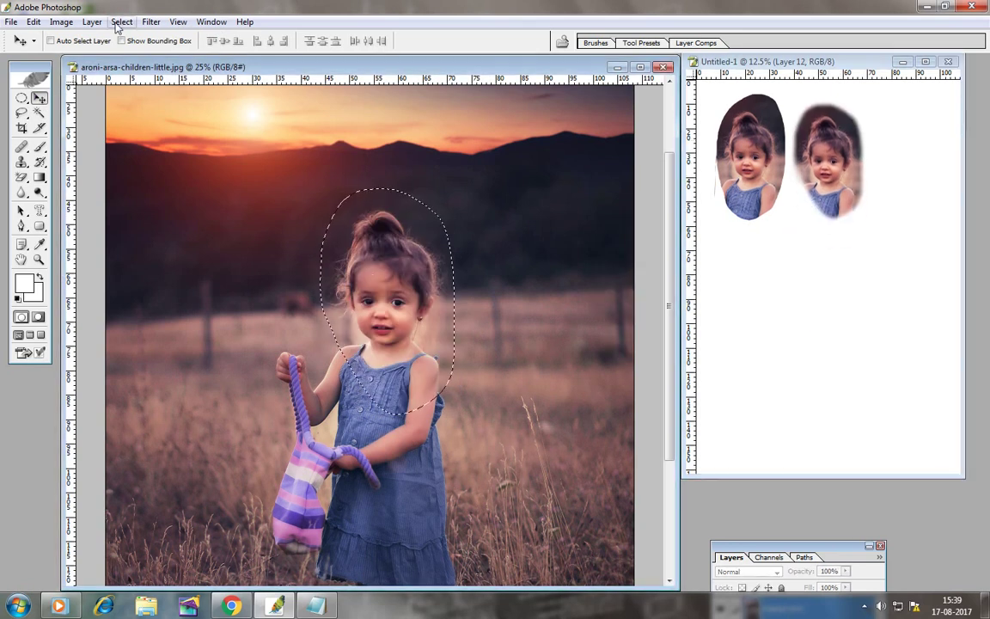
{"action": "left_click", "coordinate": [121, 21]}
{"action": "left_click", "coordinate": [131, 50]}
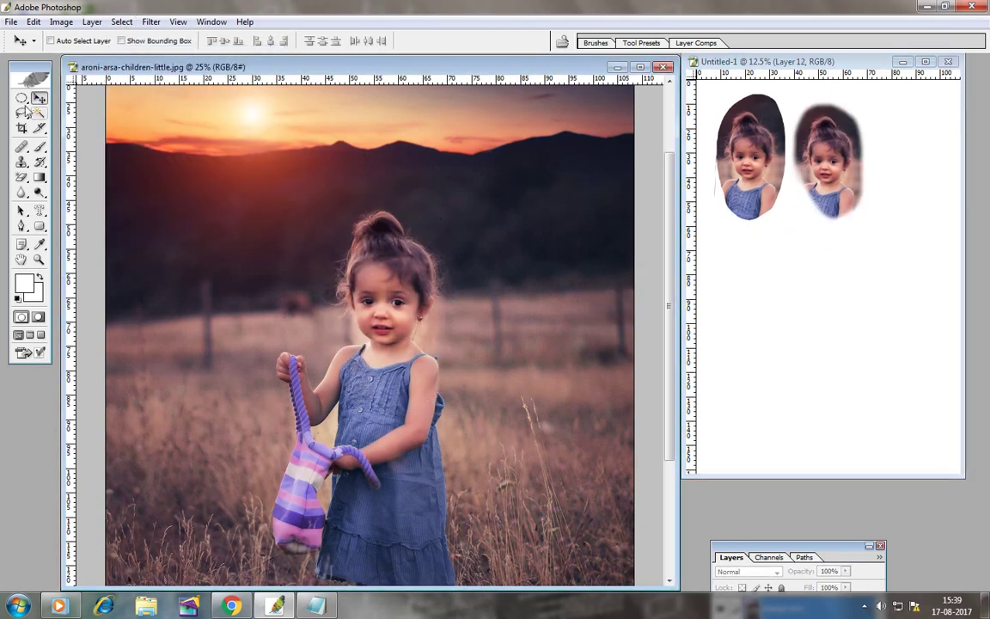
{"action": "left_click", "coordinate": [21, 113]}
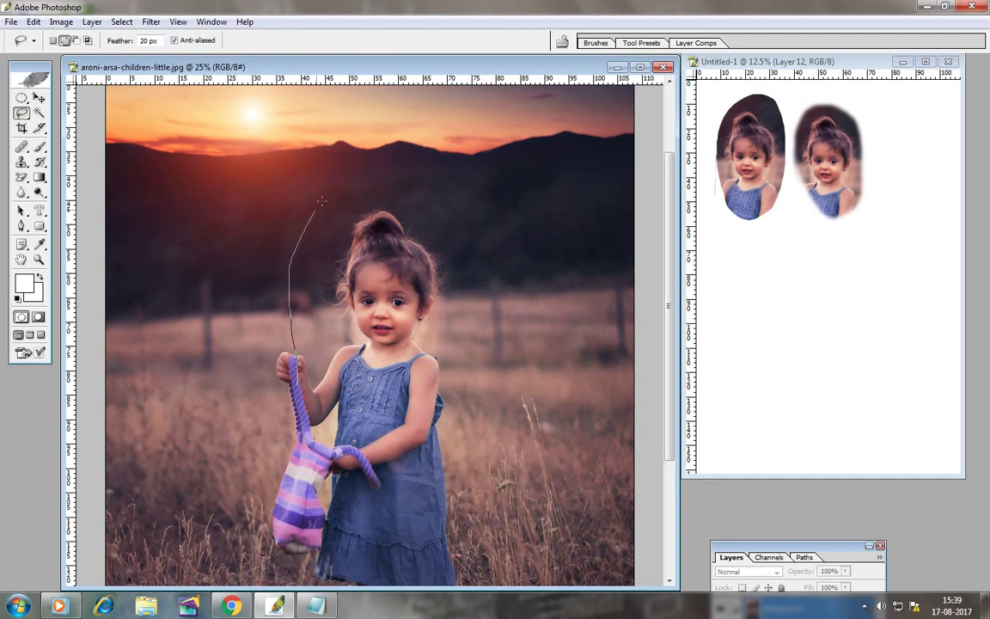
Lasso the girl and apply an 80 px feather after a rejected 100 px value.
{"action": "left_click_drag", "start_coordinate": [465, 302], "coordinate": [444, 418]}
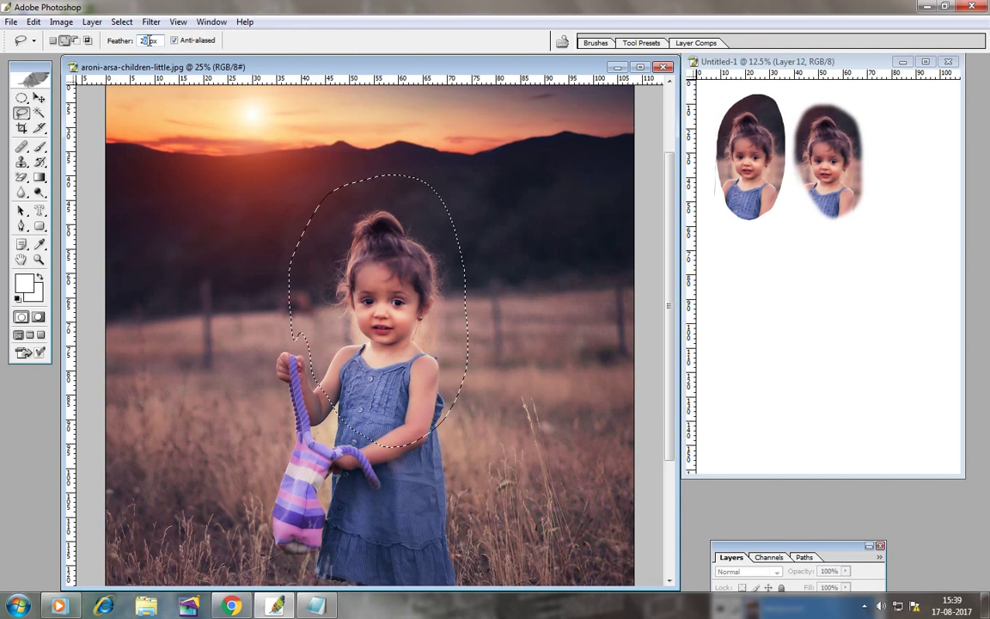
{"action": "type", "text": "100"}
{"action": "key", "text": "Return"}
{"action": "left_click", "coordinate": [488, 238]}
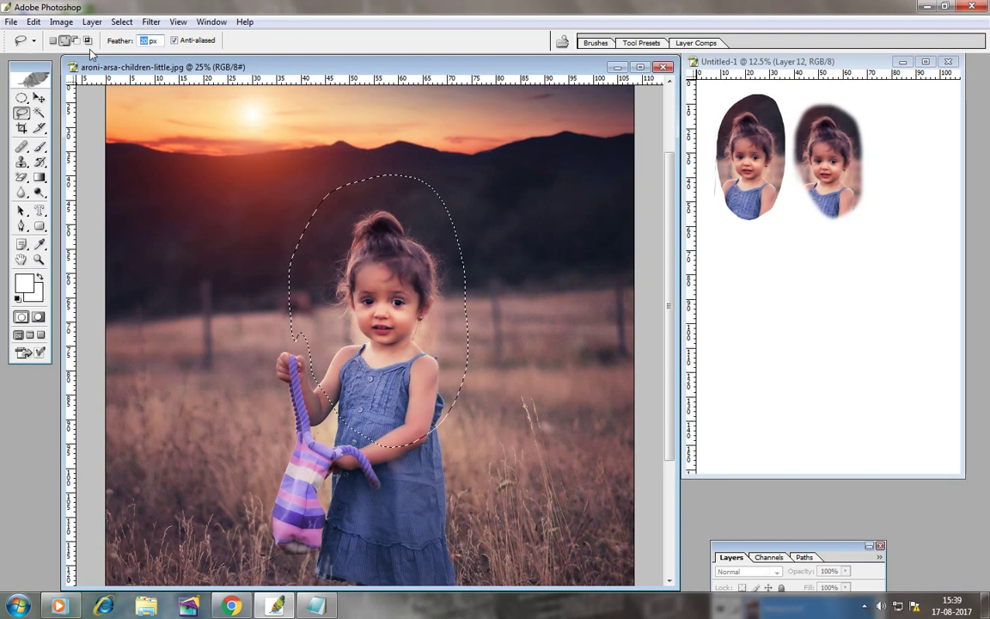
{"action": "type", "text": "80"}
{"action": "key", "text": "Return"}
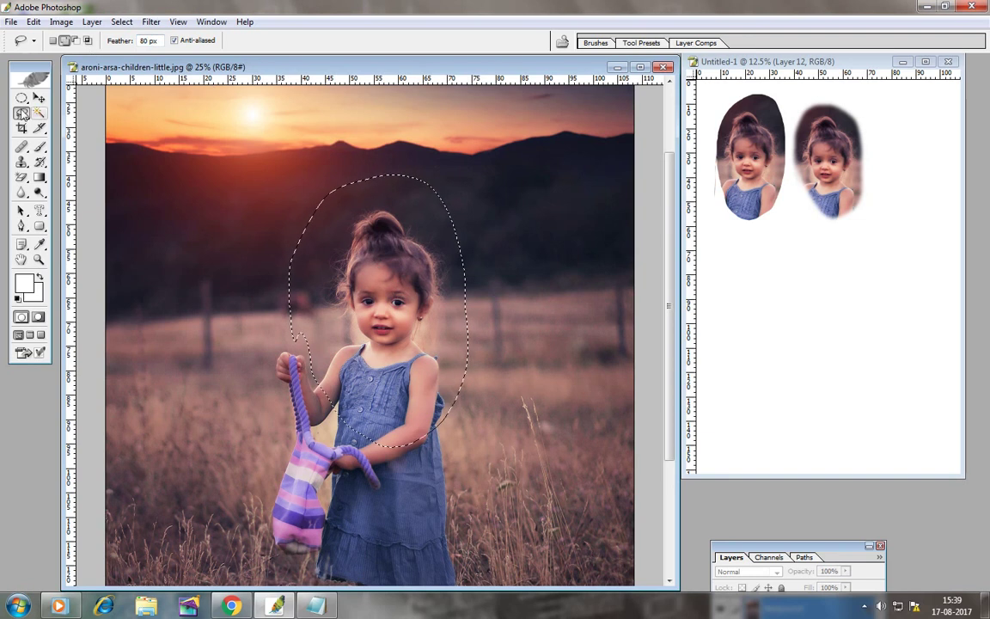
Drag the 80 px feathered girl into Untitled-1 below the first copy.
{"action": "left_click", "coordinate": [39, 98]}
{"action": "mouse_move", "coordinate": [453, 354]}
{"action": "left_mouse_down"}
{"action": "mouse_move", "coordinate": [748, 348]}
{"action": "mouse_move", "coordinate": [801, 309]}
{"action": "left_mouse_up"}
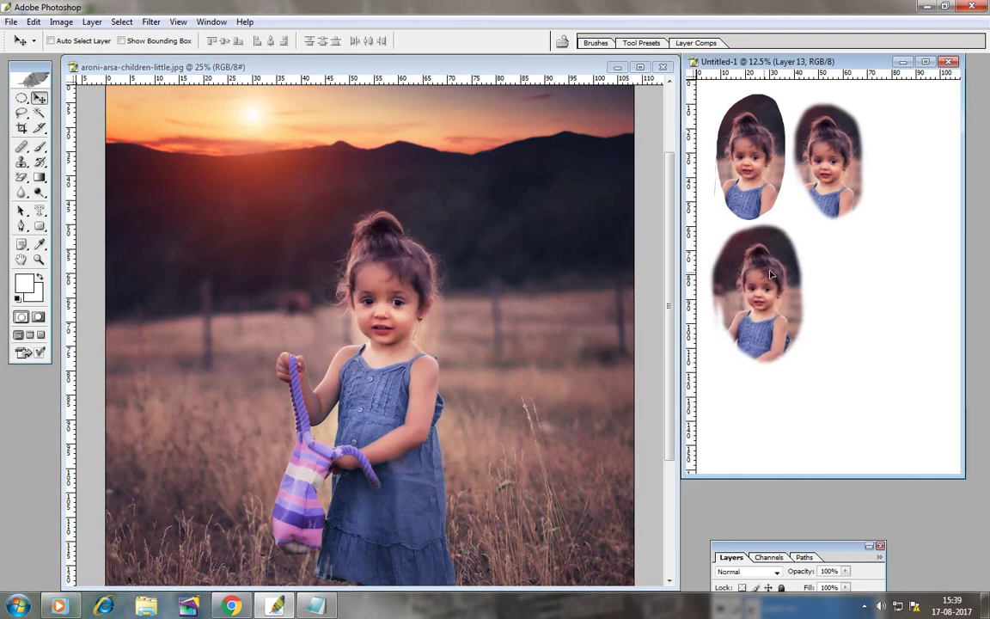
{"action": "left_click_drag", "start_coordinate": [771, 274], "coordinate": [774, 285]}
{"action": "left_click", "coordinate": [22, 112]}
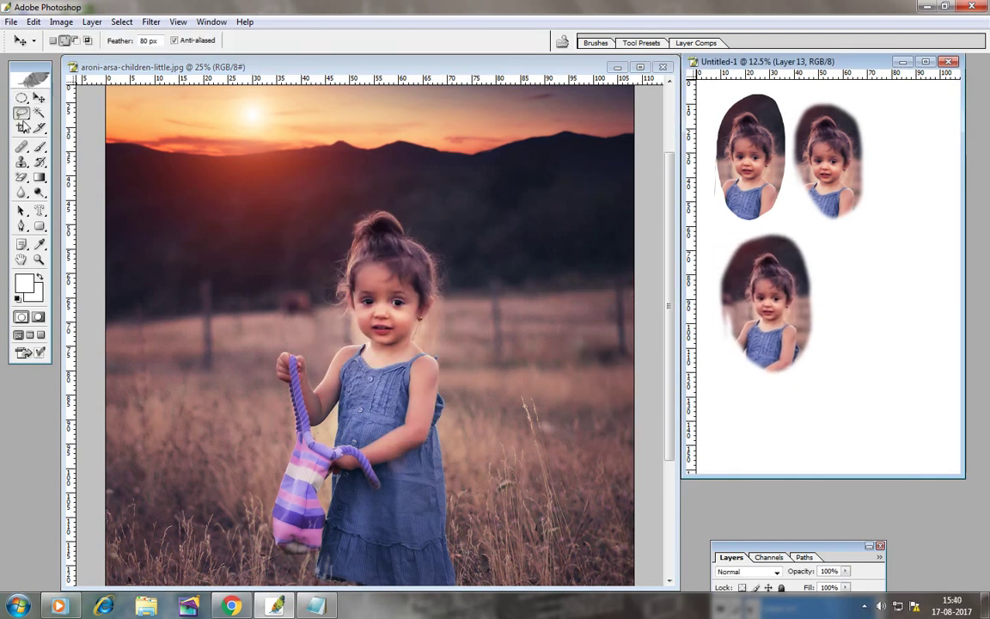
{"action": "left_click_drag", "start_coordinate": [296, 331], "coordinate": [309, 378]}
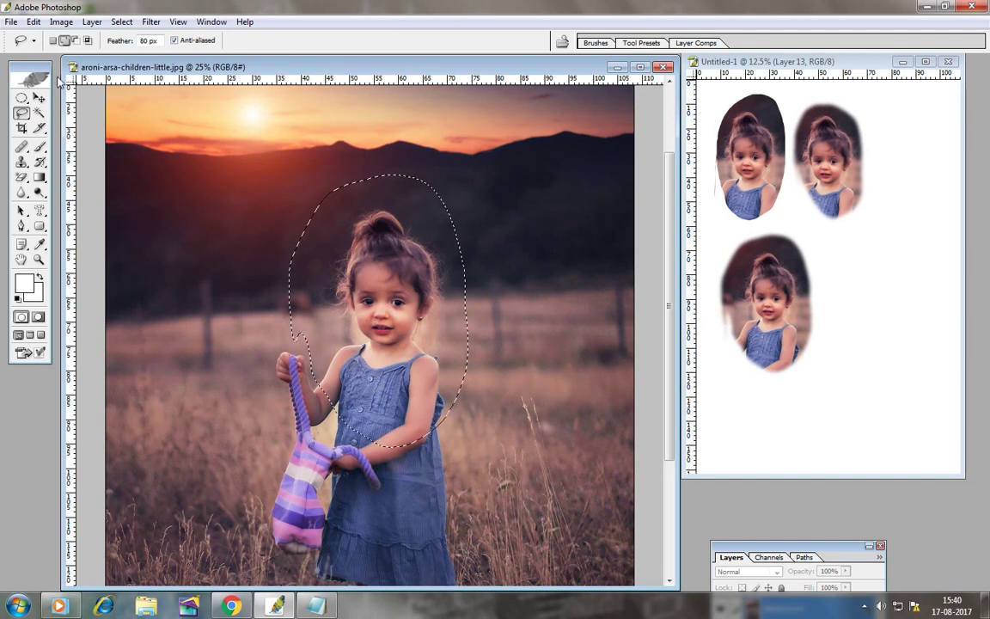
Clear the old selection and lasso the girl's head with a 250 px feather.
{"action": "left_click", "coordinate": [121, 22]}
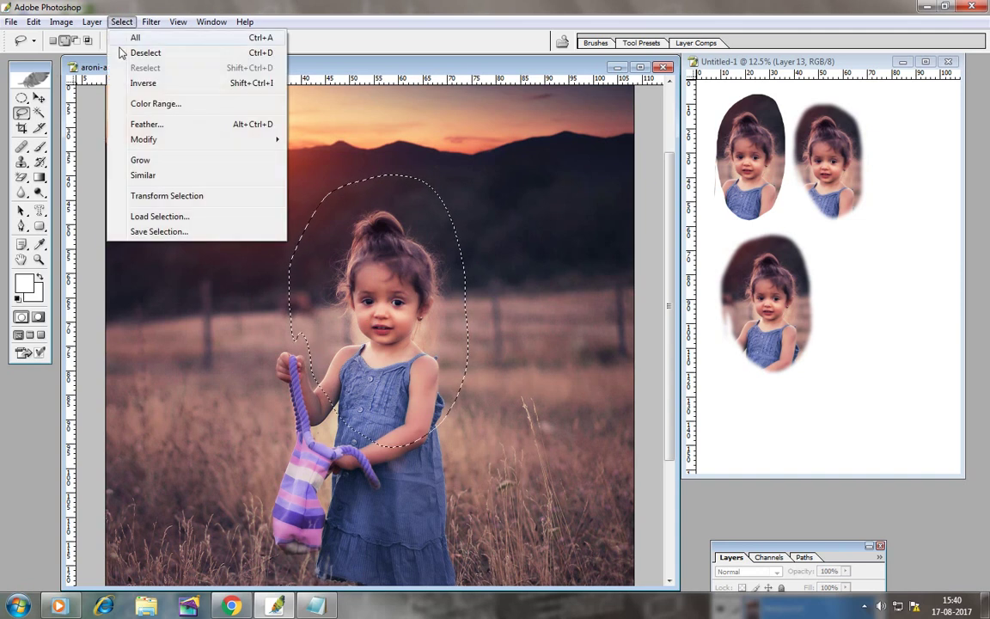
{"action": "left_click", "coordinate": [145, 52]}
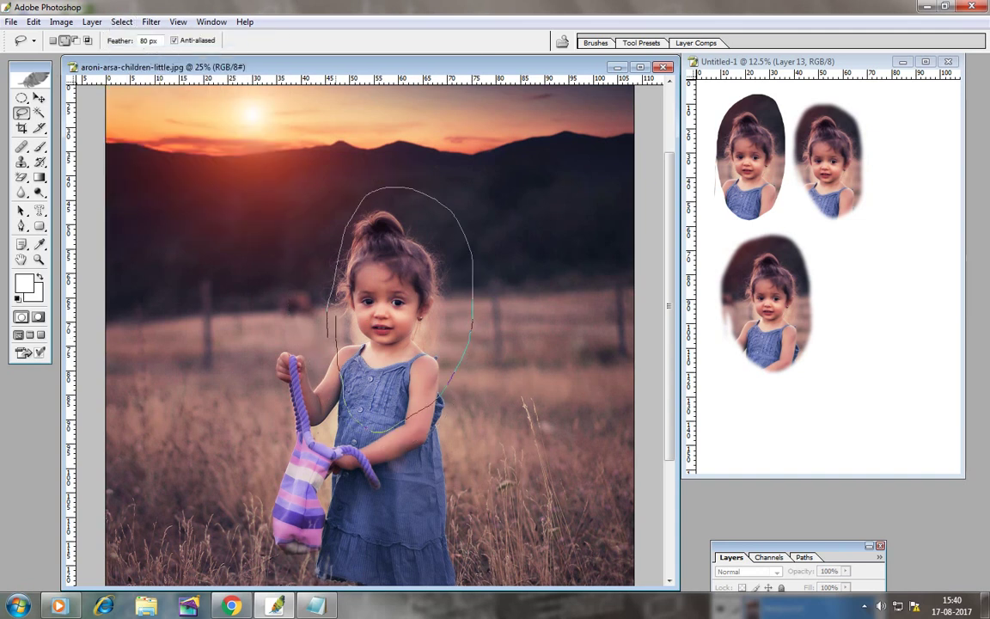
{"action": "left_click_drag", "start_coordinate": [330, 326], "coordinate": [337, 361]}
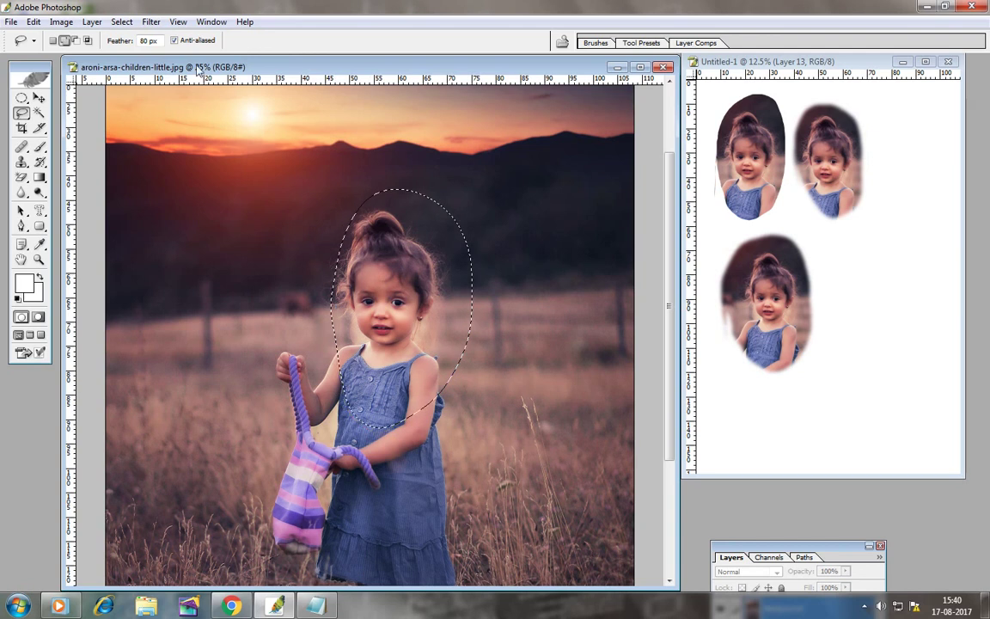
{"action": "double_click", "coordinate": [146, 40]}
{"action": "type", "text": "250"}
{"action": "key", "text": "Return"}
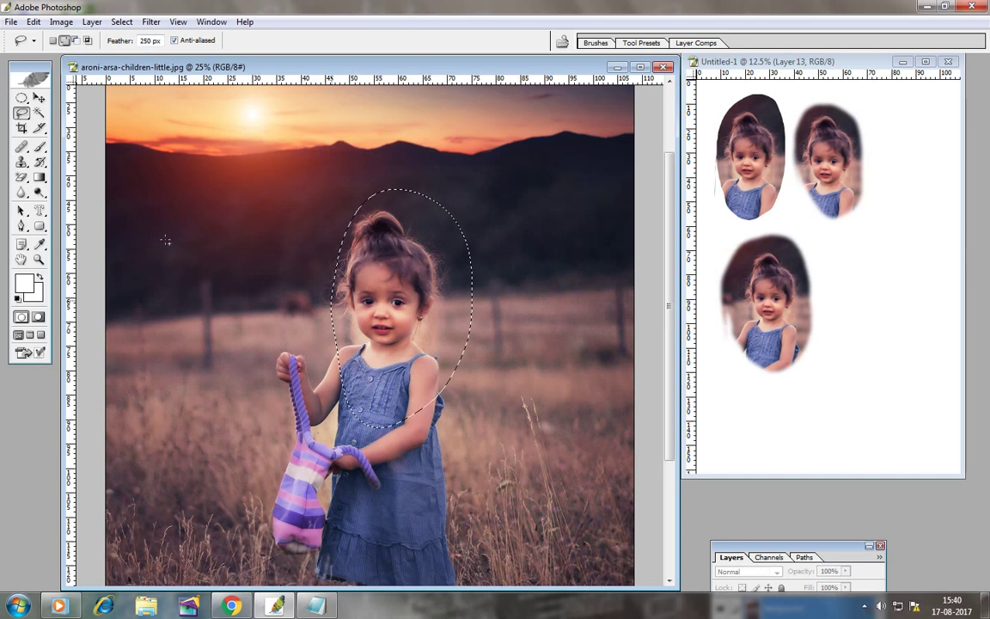
Drag the feathered head into Untitled-1, placing it right of the third copy.
{"action": "key", "text": "v"}
{"action": "mouse_move", "coordinate": [441, 285]}
{"action": "left_mouse_down"}
{"action": "mouse_move", "coordinate": [560, 315]}
{"action": "mouse_move", "coordinate": [840, 344]}
{"action": "left_mouse_up"}
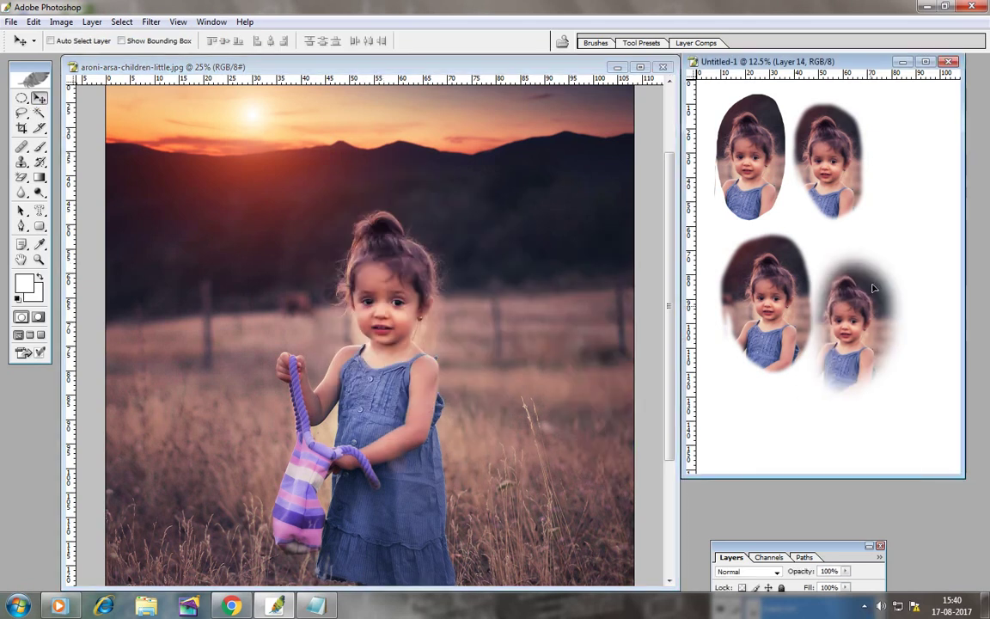
{"action": "left_click_drag", "start_coordinate": [873, 288], "coordinate": [886, 275]}
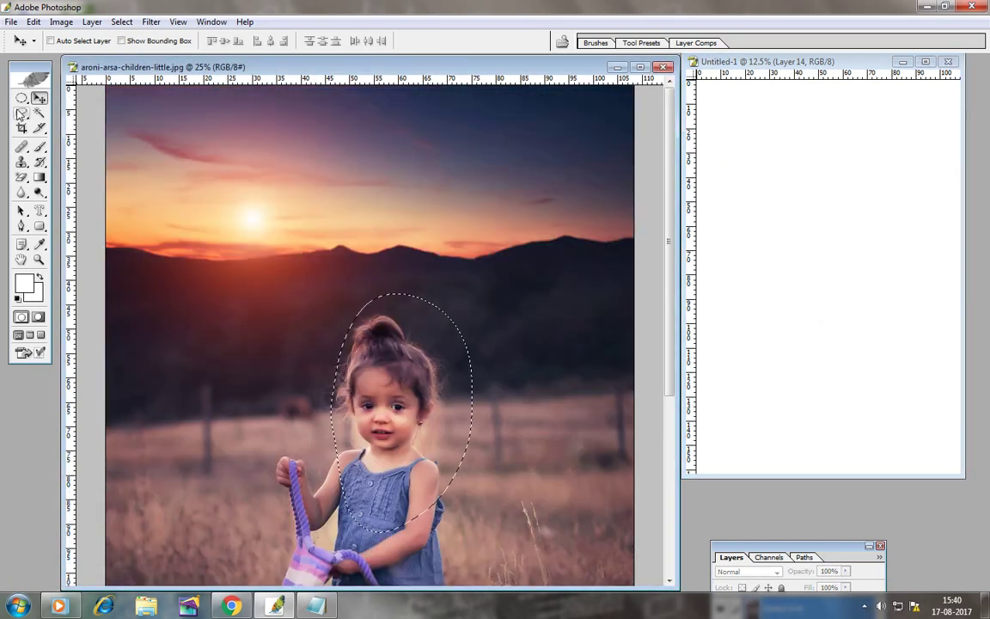
Switch to the Lasso, cancel the stray lasso line and deselect the feathered oval around the girl.
{"action": "left_click", "coordinate": [20, 112]}
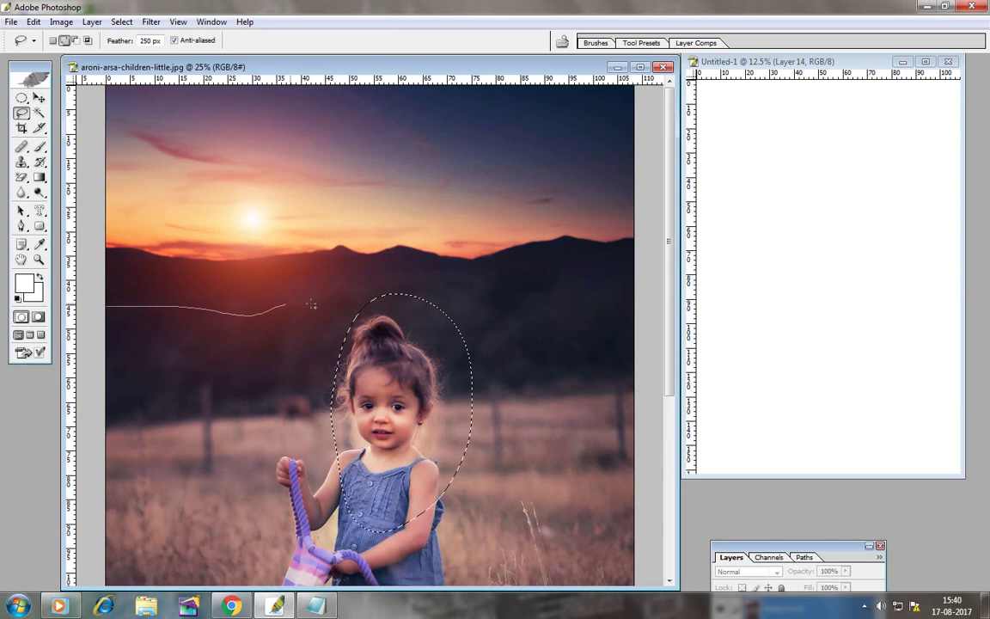
{"action": "left_click_drag", "start_coordinate": [450, 313], "coordinate": [3, 93]}
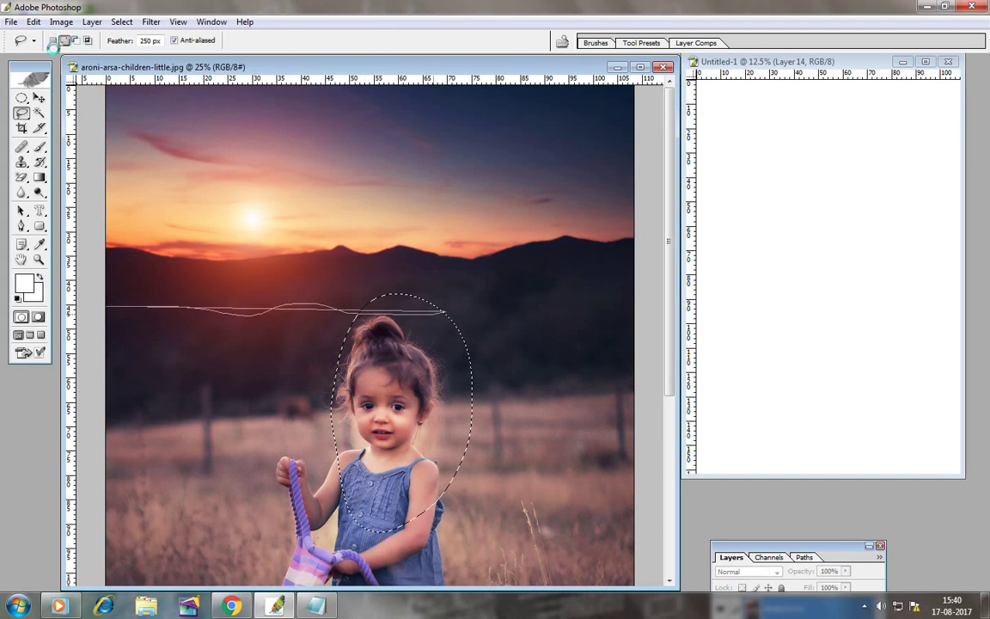
{"action": "left_click_drag", "start_coordinate": [134, 92], "coordinate": [129, 95]}
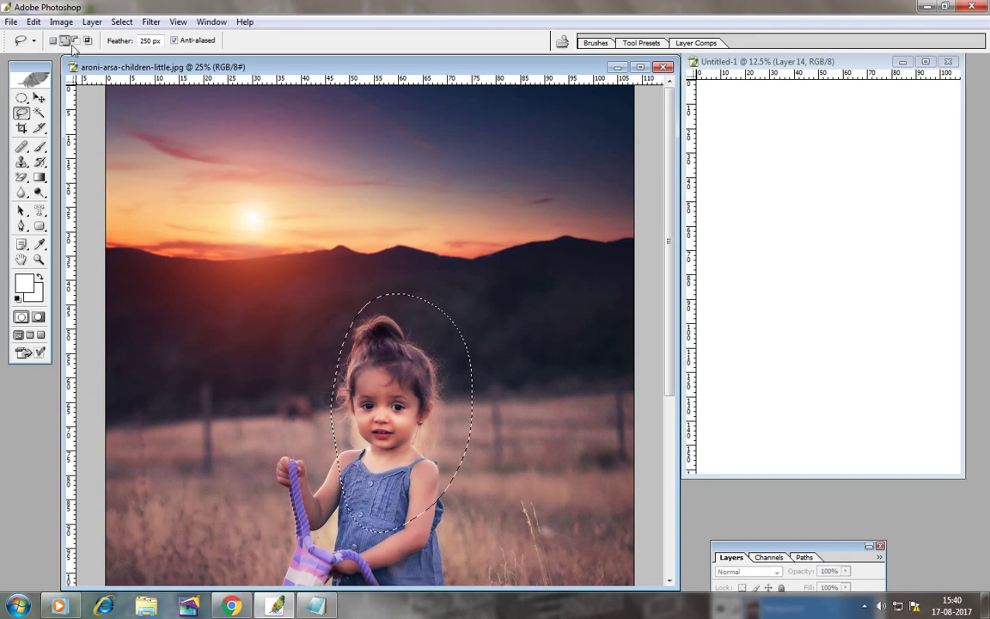
{"action": "left_click", "coordinate": [122, 22]}
{"action": "left_click", "coordinate": [142, 48]}
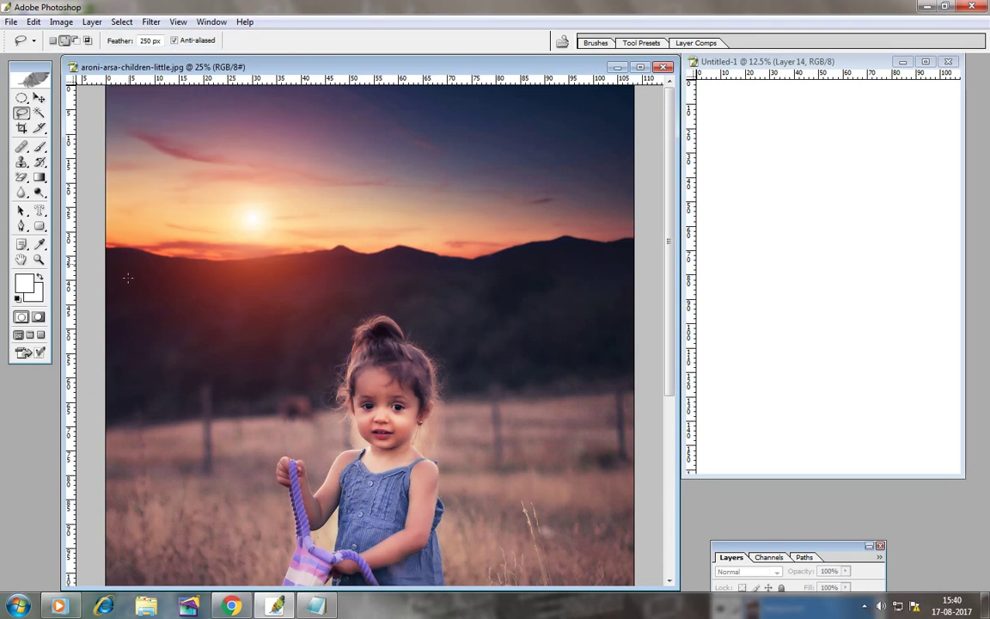
Copy a rectangular strip of sunset sky and mountains from the photo's top.
{"action": "left_click", "coordinate": [22, 99]}
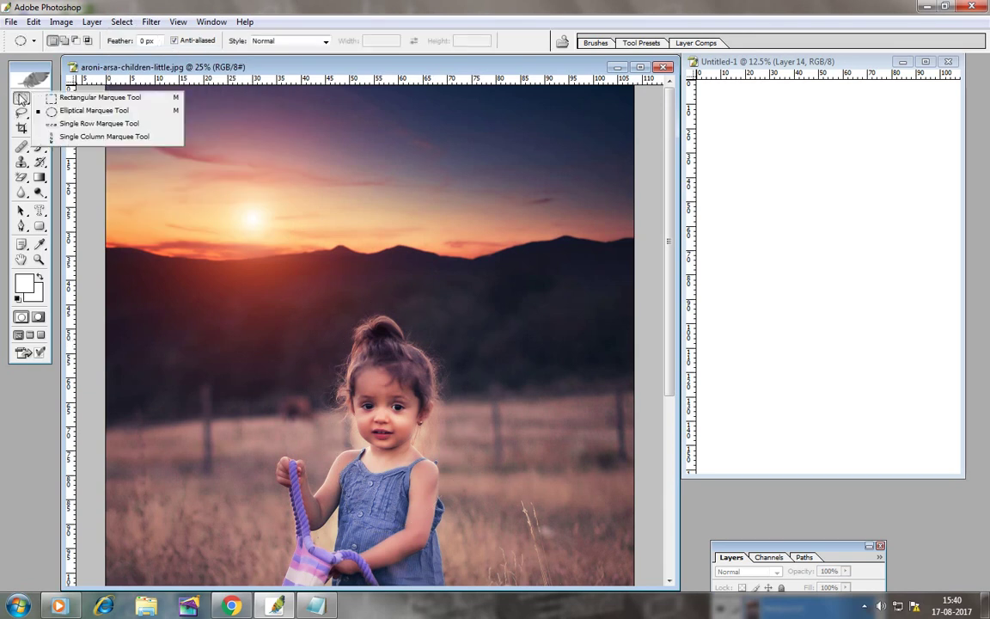
{"action": "left_click", "coordinate": [67, 99]}
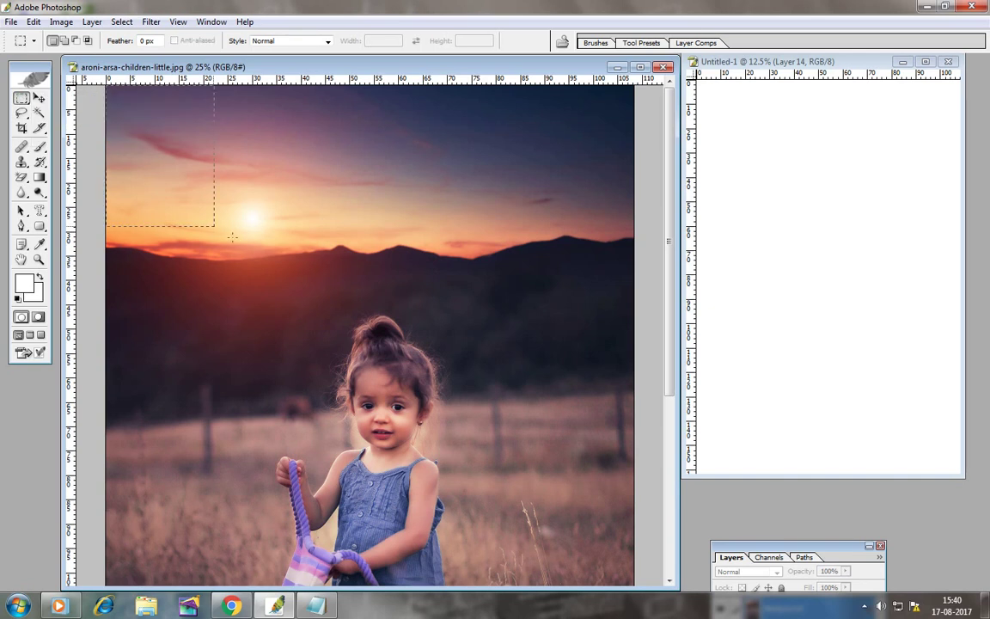
{"action": "left_click_drag", "start_coordinate": [590, 309], "coordinate": [637, 311]}
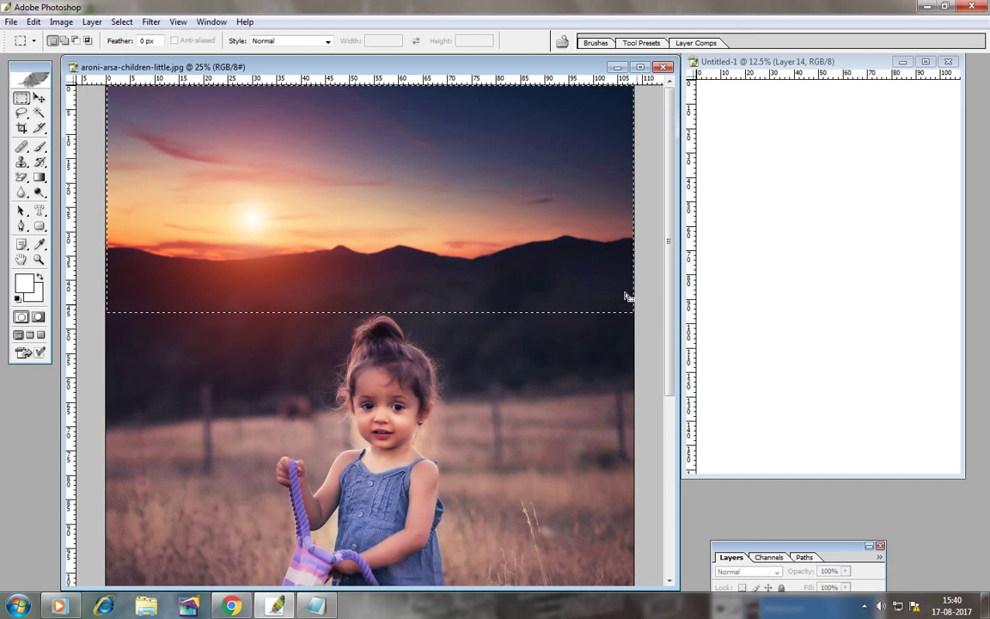
{"action": "left_click", "coordinate": [33, 22]}
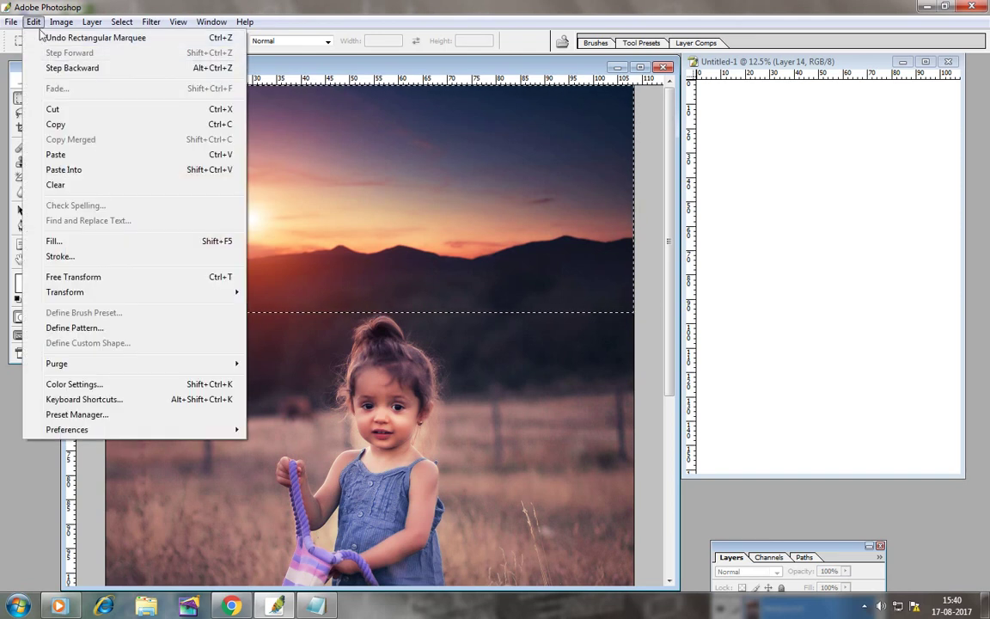
{"action": "left_click", "coordinate": [56, 124]}
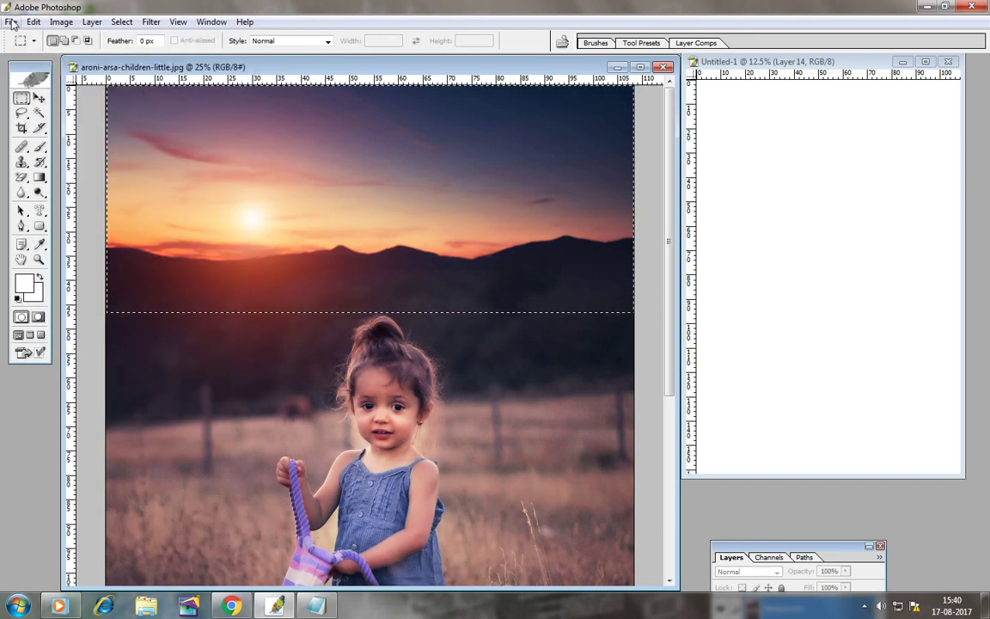
Create a clipboard-sized Untitled-2 document and paste the sky strip into it as Layer 1.
{"action": "left_click", "coordinate": [11, 22]}
{"action": "left_click", "coordinate": [35, 37]}
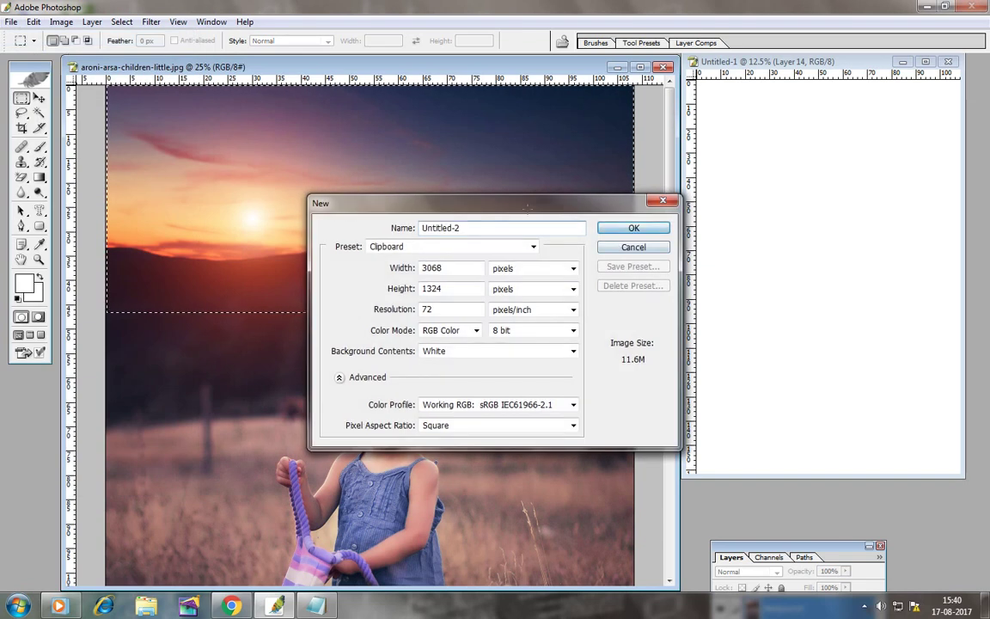
{"action": "left_click", "coordinate": [631, 226]}
{"action": "left_click", "coordinate": [40, 98]}
{"action": "left_click", "coordinate": [32, 21]}
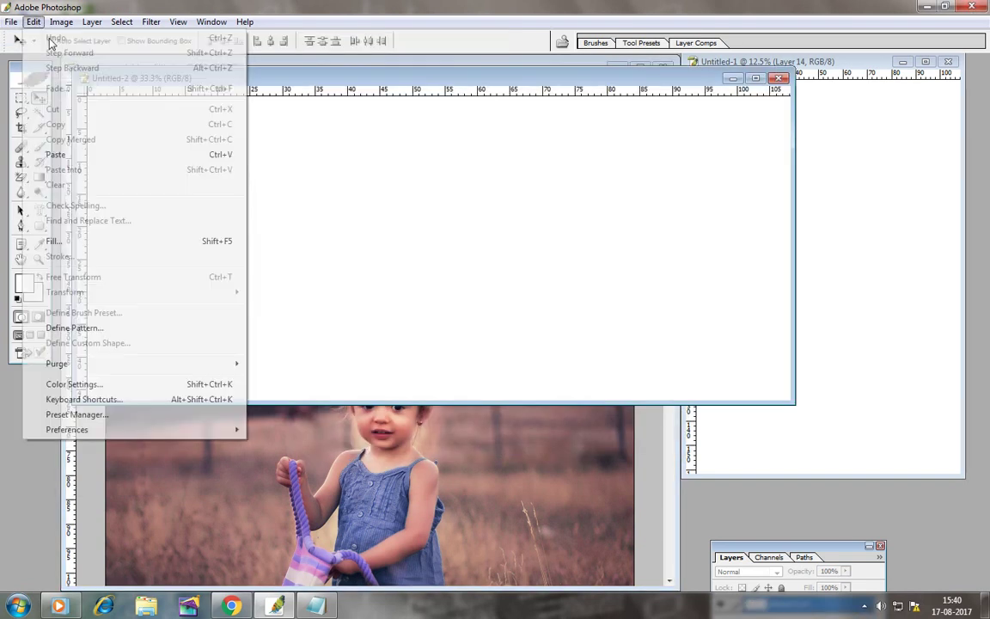
{"action": "left_click", "coordinate": [72, 155]}
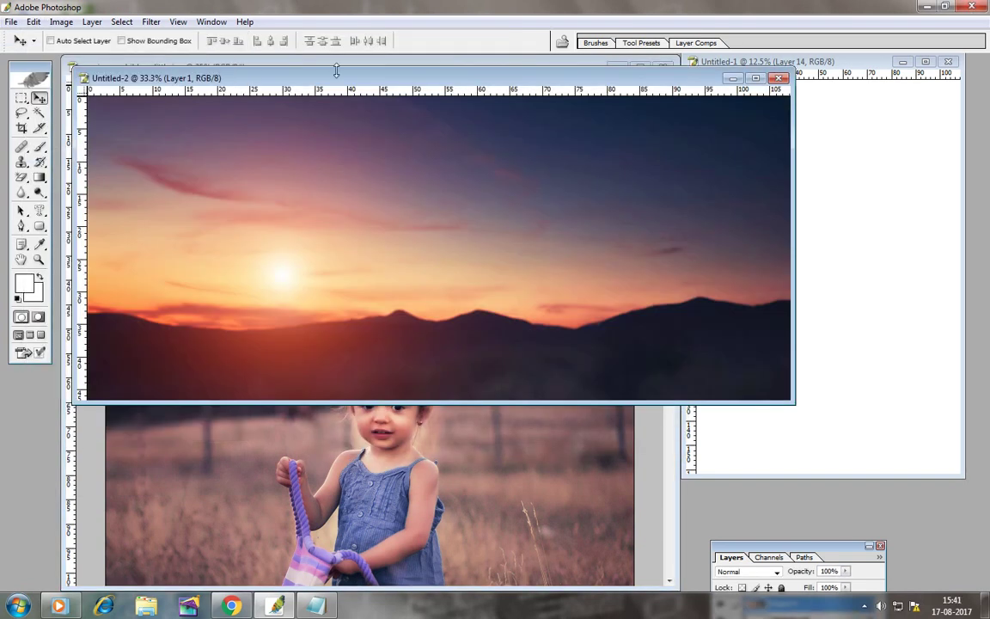
{"action": "left_click_drag", "start_coordinate": [325, 79], "coordinate": [529, 242]}
Deselect, lasso the girl's face with a 250 px feather, and drag it into Untitled-2.
{"action": "left_click", "coordinate": [415, 205]}
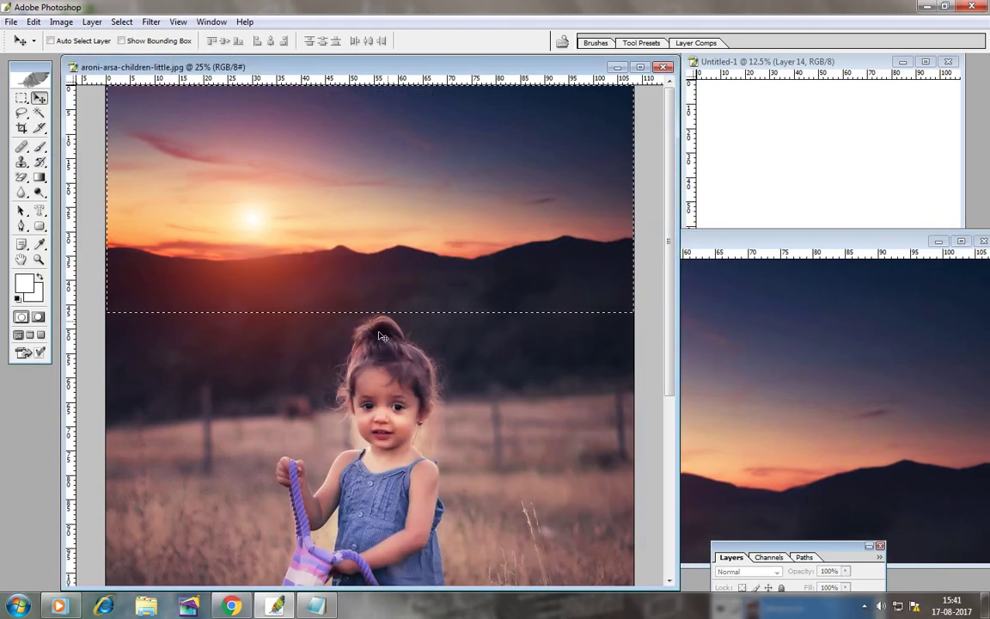
{"action": "left_click", "coordinate": [21, 113]}
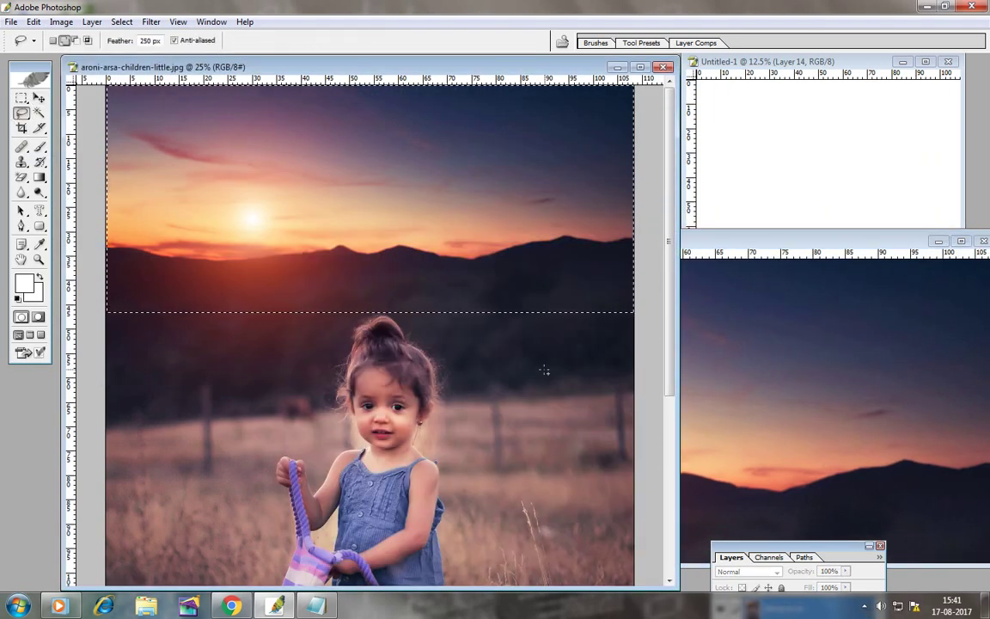
{"action": "left_click", "coordinate": [92, 21]}
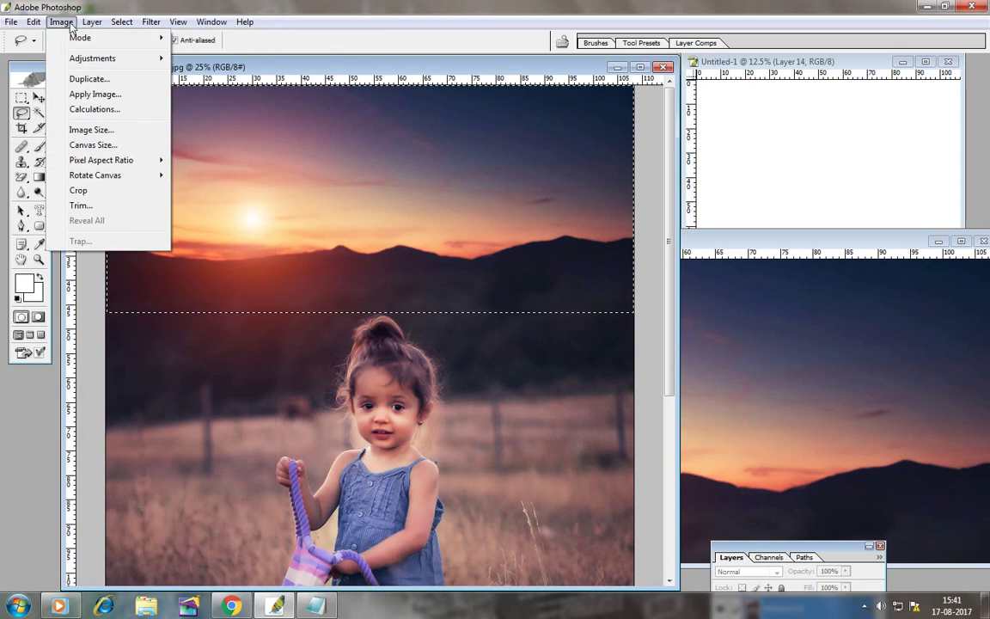
{"action": "left_click", "coordinate": [138, 51]}
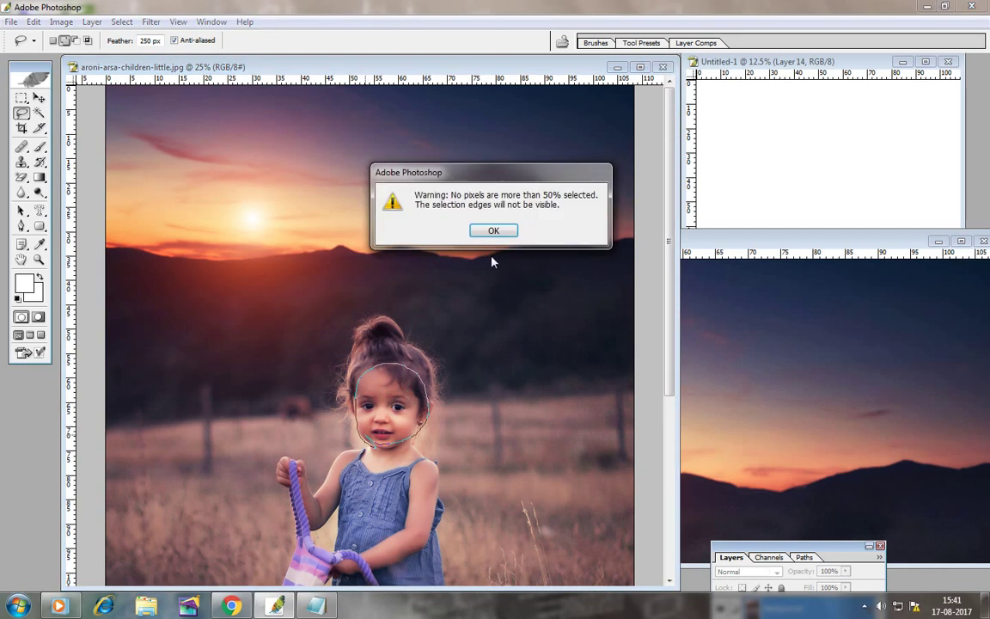
{"action": "left_click", "coordinate": [497, 229]}
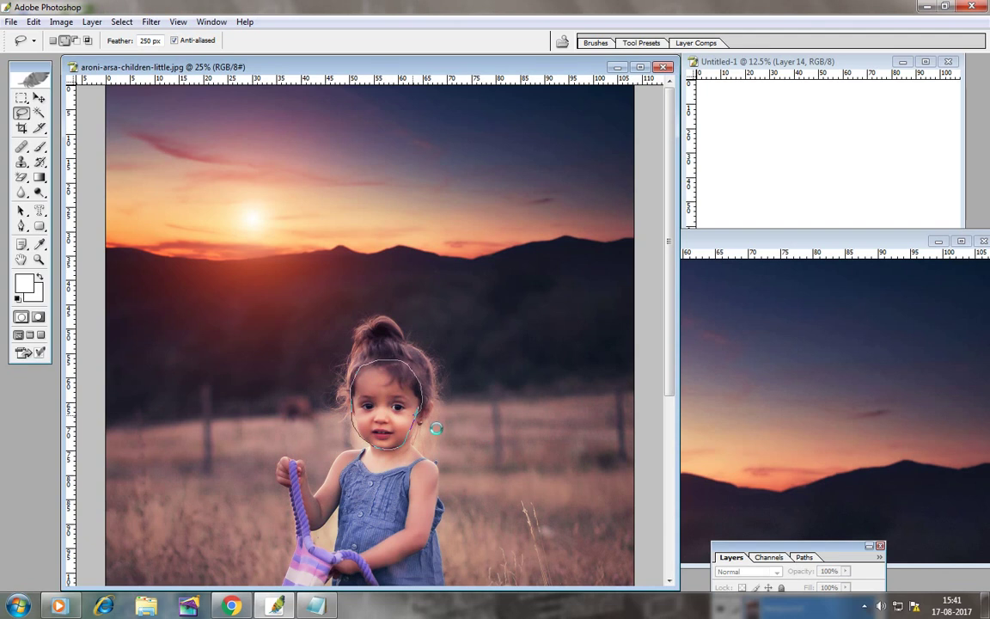
{"action": "left_click_drag", "start_coordinate": [436, 428], "coordinate": [433, 425]}
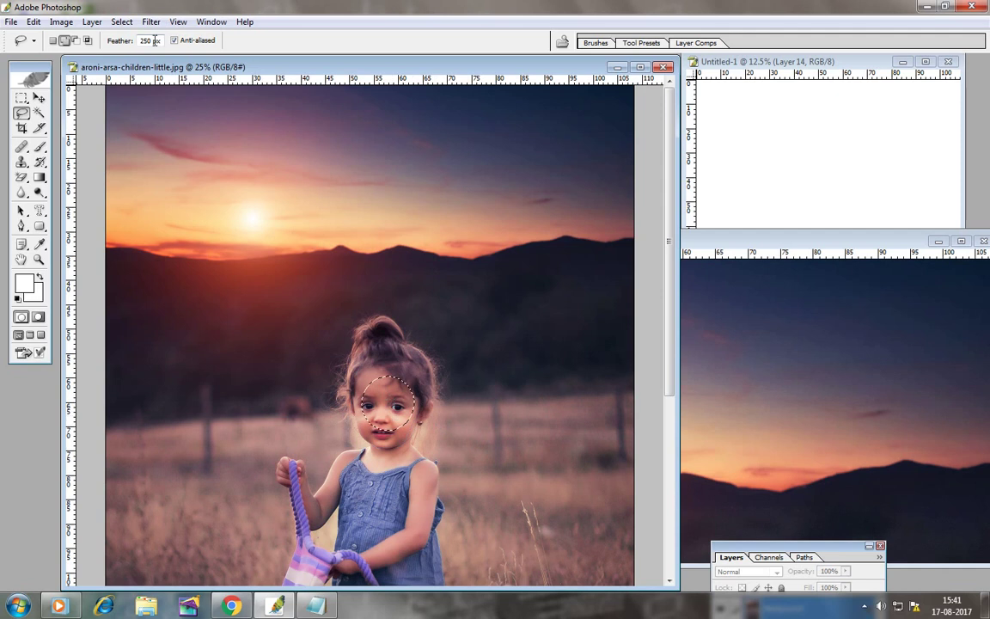
{"action": "left_click", "coordinate": [38, 98]}
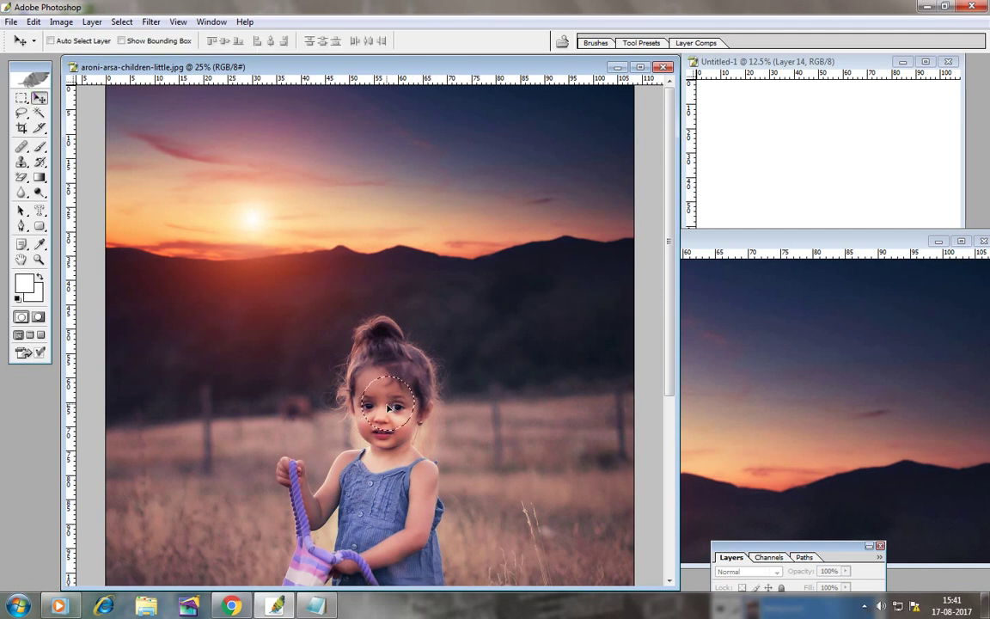
{"action": "left_click_drag", "start_coordinate": [388, 408], "coordinate": [803, 389]}
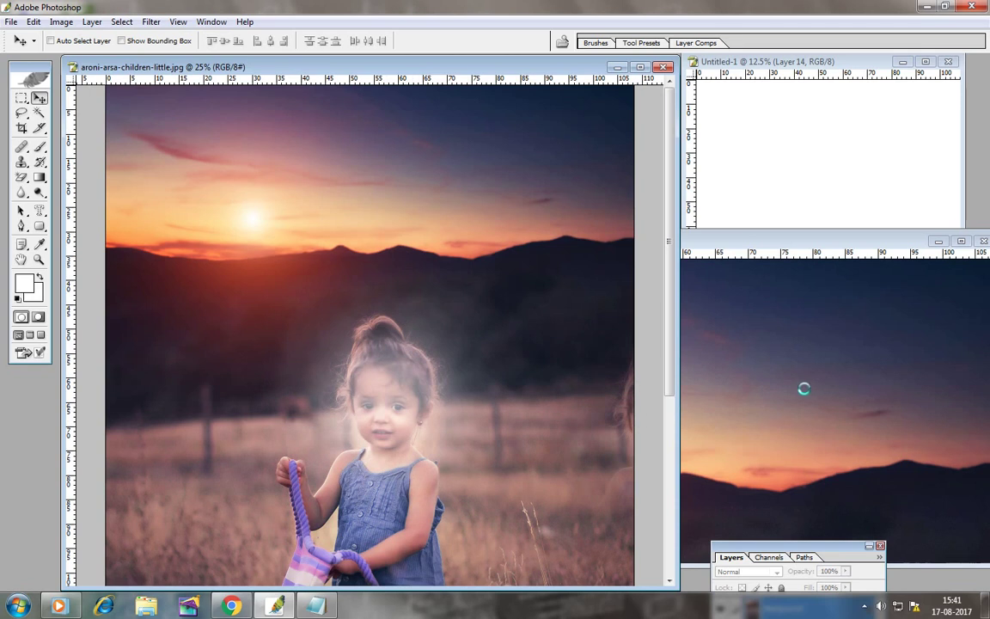
Move the face to the centre of the sunset and Free Transform it up to 136.1%.
{"action": "left_click_drag", "start_coordinate": [829, 246], "coordinate": [678, 194]}
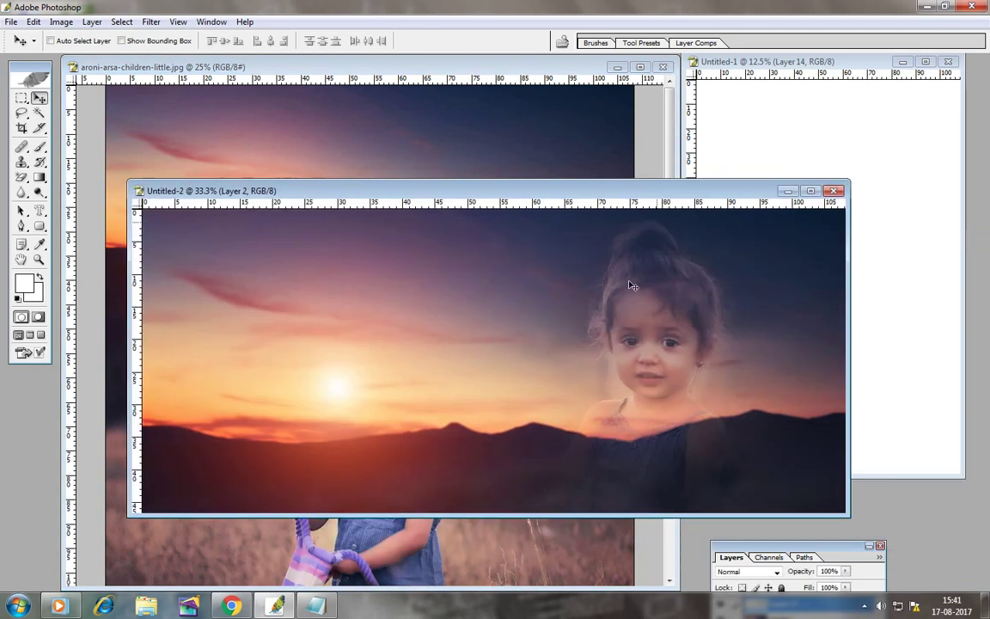
{"action": "left_click_drag", "start_coordinate": [630, 283], "coordinate": [435, 333]}
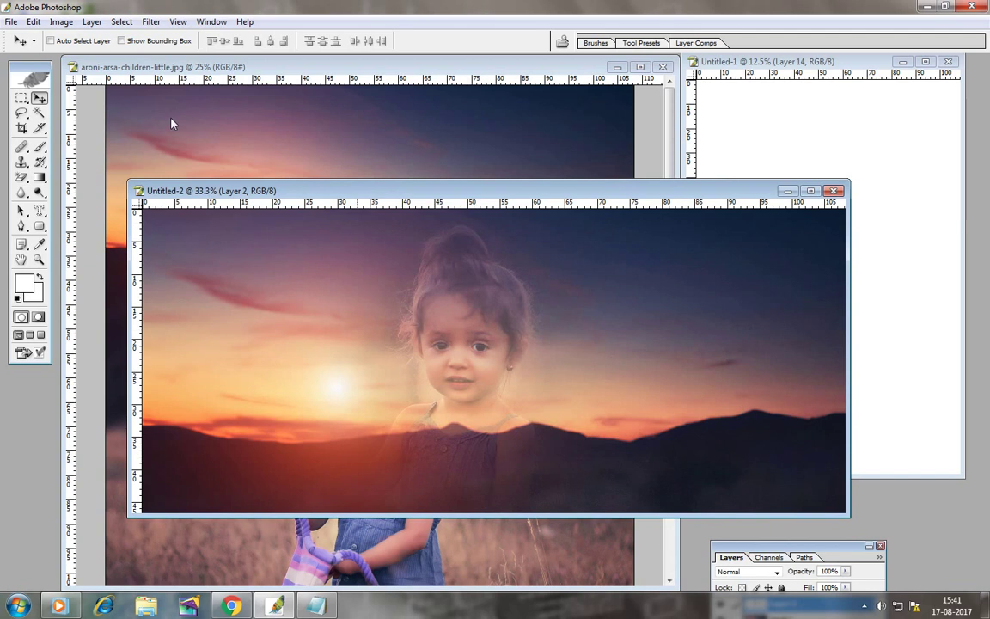
{"action": "left_click", "coordinate": [34, 21]}
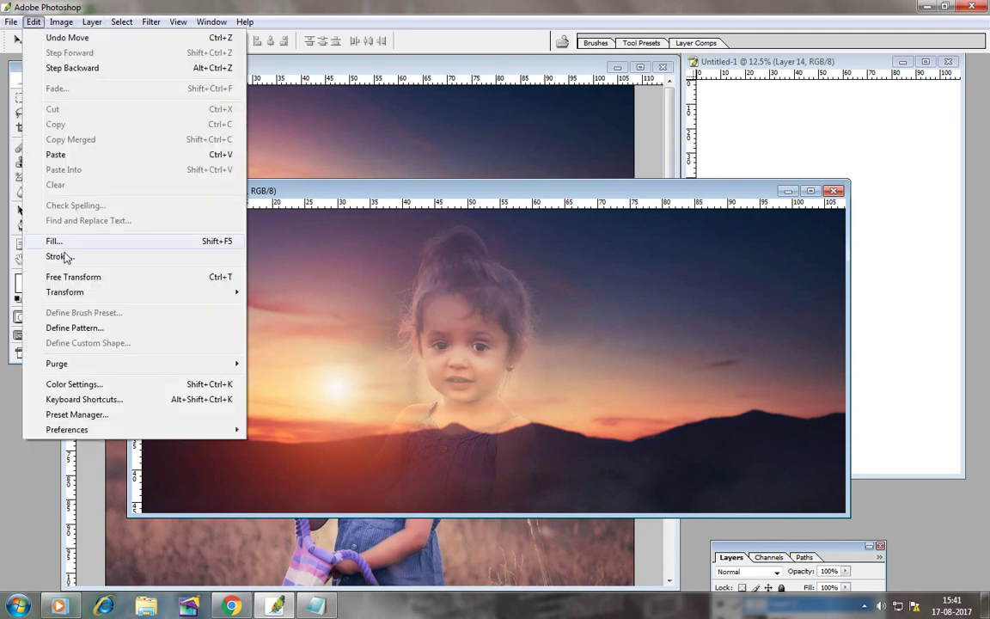
{"action": "left_click", "coordinate": [72, 277]}
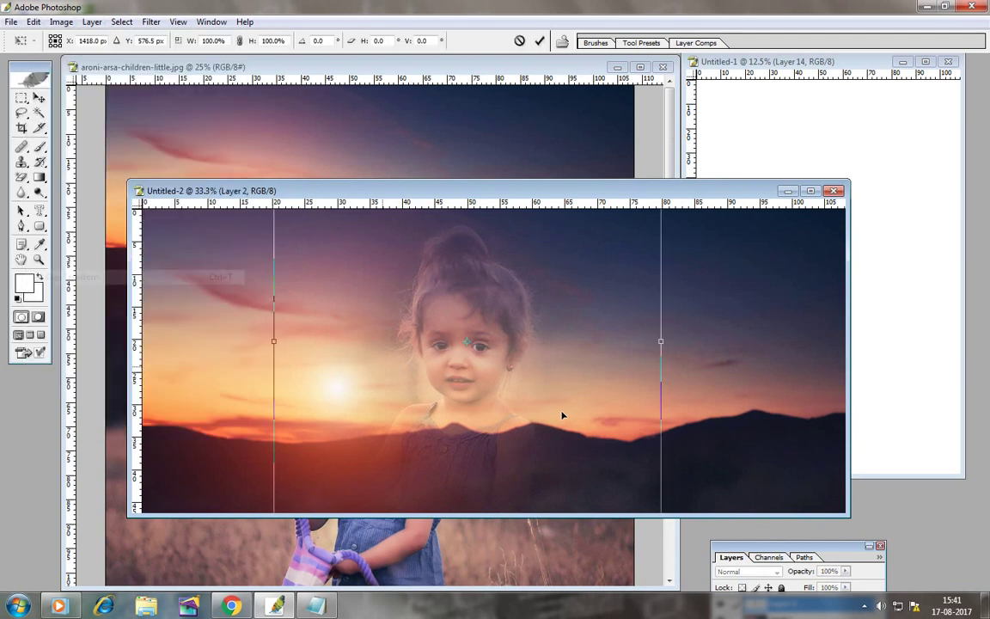
{"action": "left_click", "coordinate": [812, 191]}
{"action": "left_click_drag", "start_coordinate": [669, 111], "coordinate": [779, 45]}
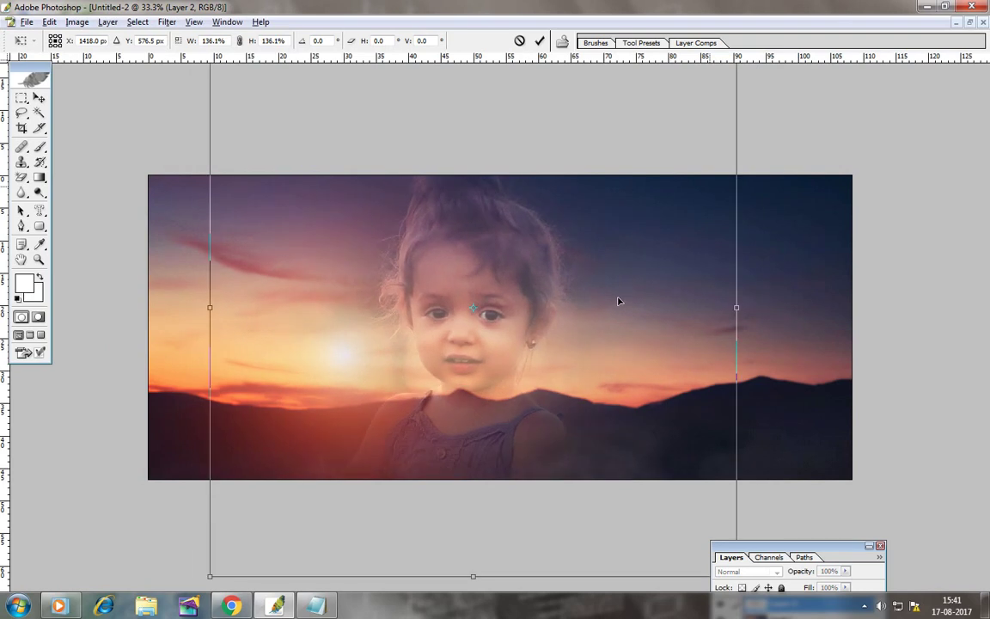
{"action": "left_click", "coordinate": [39, 97]}
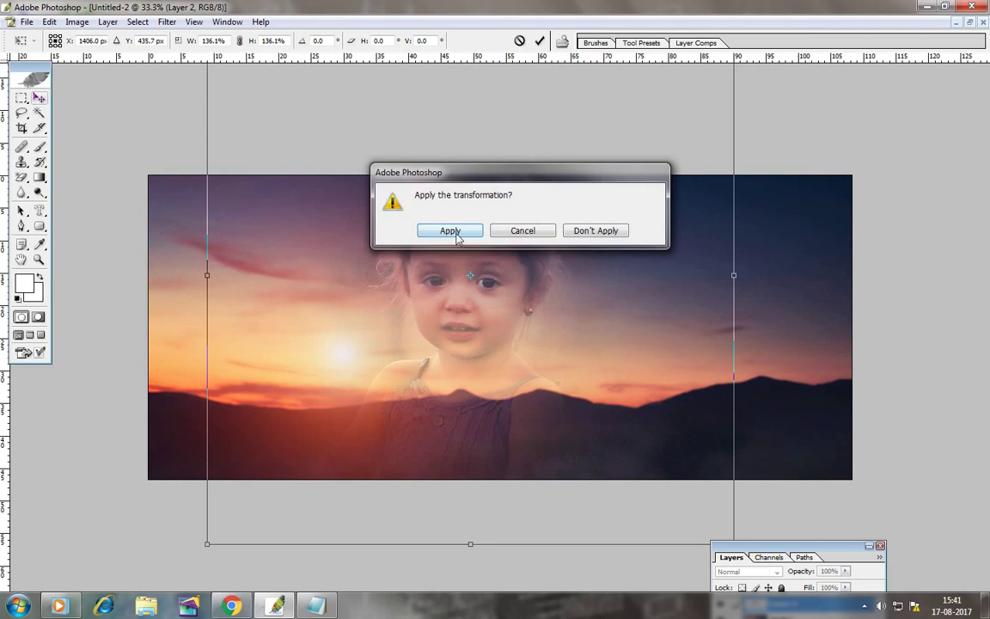
{"action": "left_click", "coordinate": [450, 231]}
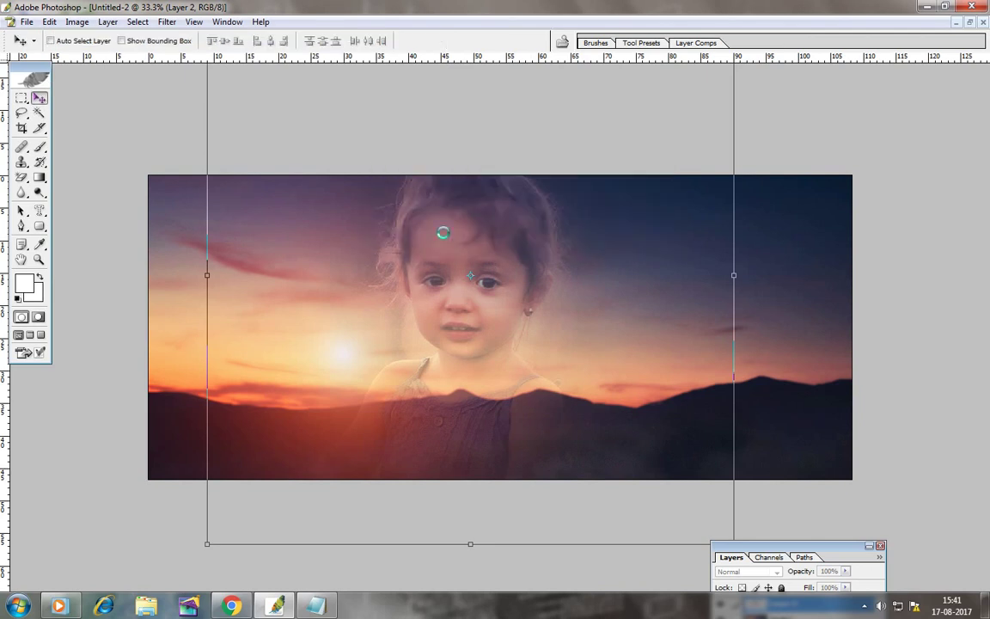
{"action": "left_click", "coordinate": [21, 112]}
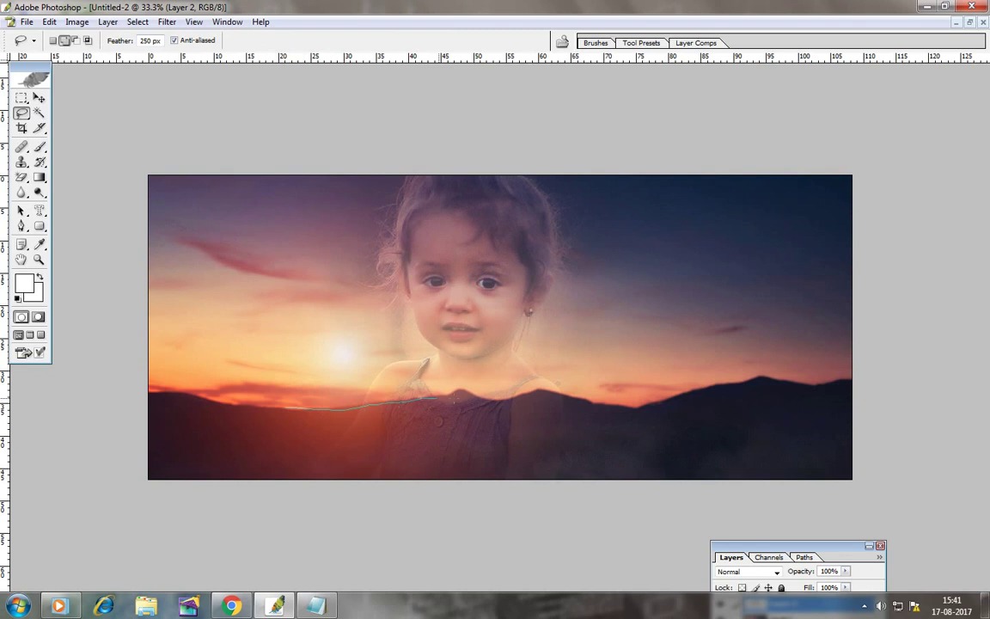
Cut away the girl's body below the hill line using a 40 px feathered lasso.
{"action": "mouse_move", "coordinate": [437, 398]}
{"action": "left_mouse_down"}
{"action": "mouse_move", "coordinate": [293, 503]}
{"action": "mouse_move", "coordinate": [498, 475]}
{"action": "left_mouse_up"}
{"action": "type", "text": "0"}
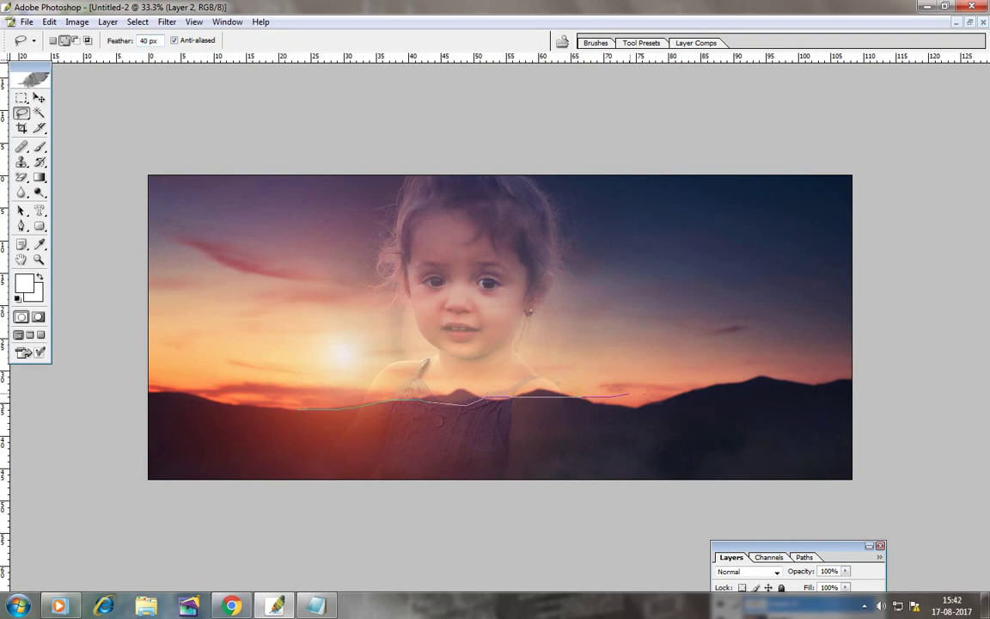
{"action": "left_click_drag", "start_coordinate": [430, 400], "coordinate": [215, 478]}
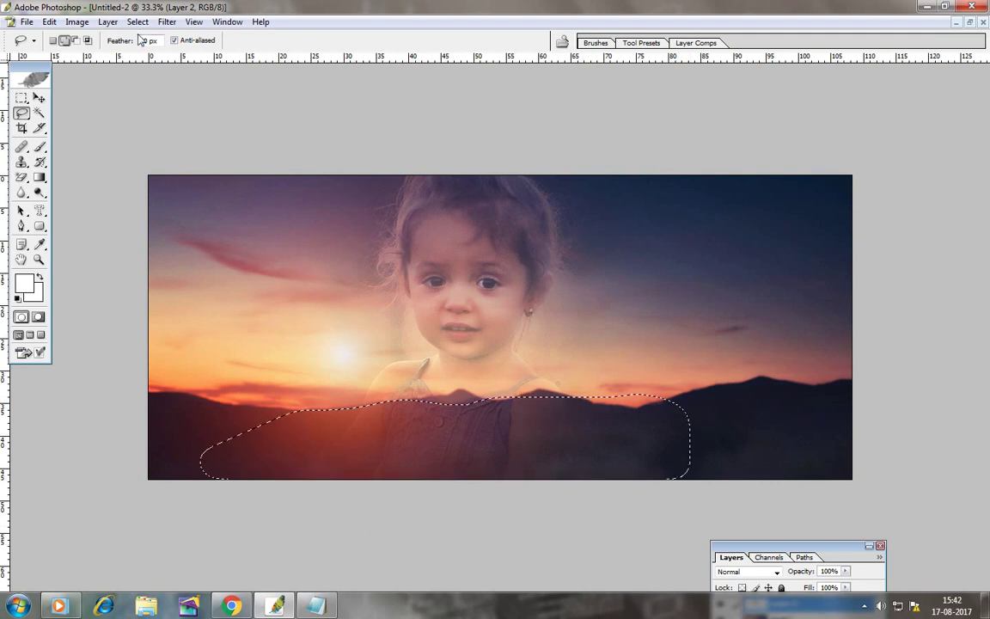
{"action": "key", "text": "Return"}
{"action": "key", "text": "Return"}
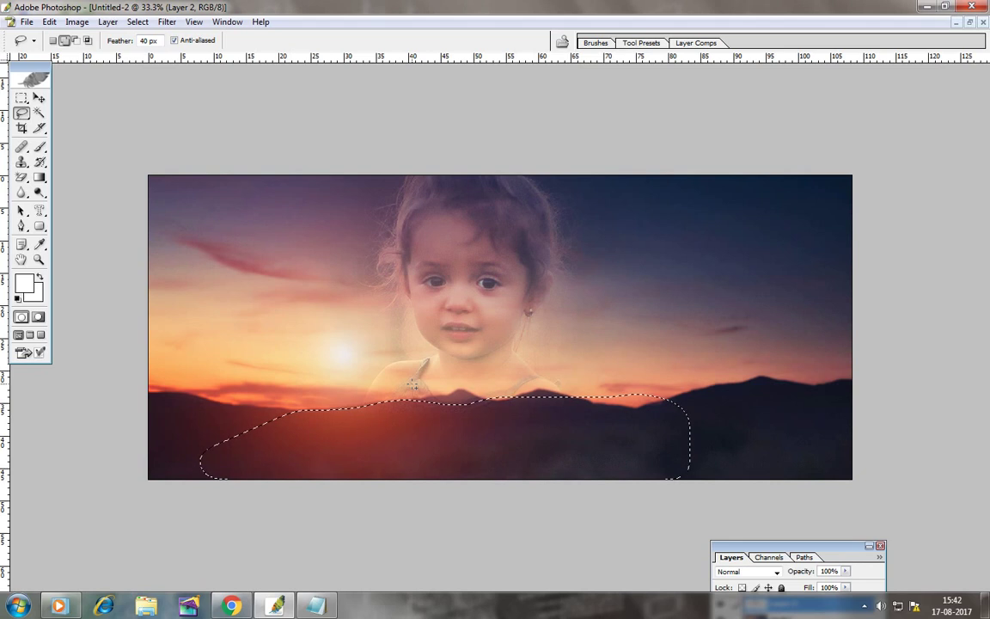
{"action": "left_click", "coordinate": [49, 21]}
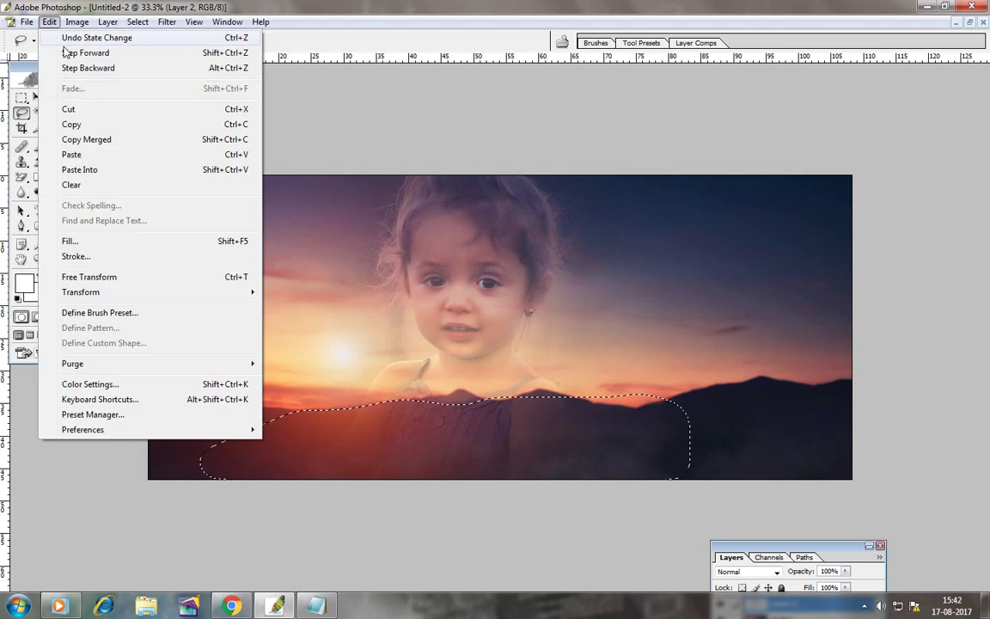
{"action": "left_click", "coordinate": [69, 109]}
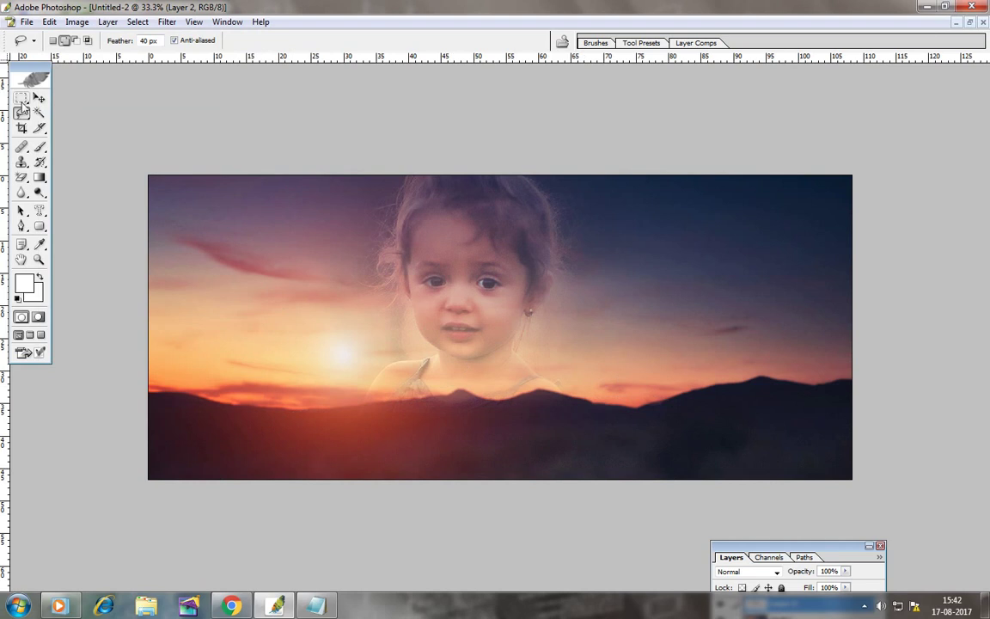
Select Layer 2 and nudge the girl's face slightly right and up.
{"action": "key", "text": "v"}
{"action": "right_click", "coordinate": [472, 314]}
{"action": "left_click", "coordinate": [471, 316]}
{"action": "left_click_drag", "start_coordinate": [470, 318], "coordinate": [504, 312]}
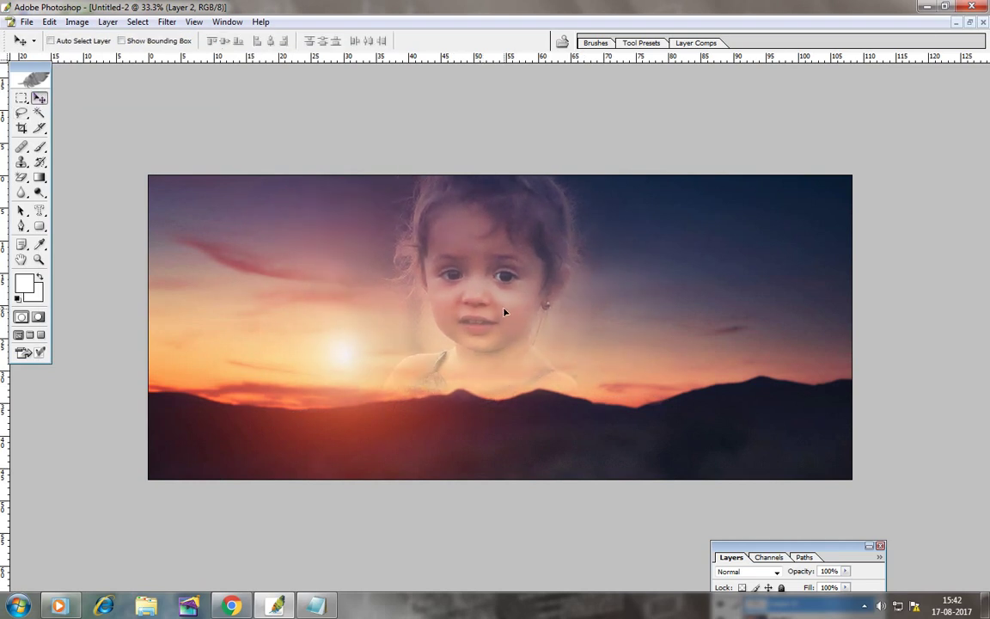
{"action": "right_click", "coordinate": [703, 358]}
{"action": "left_click", "coordinate": [722, 364]}
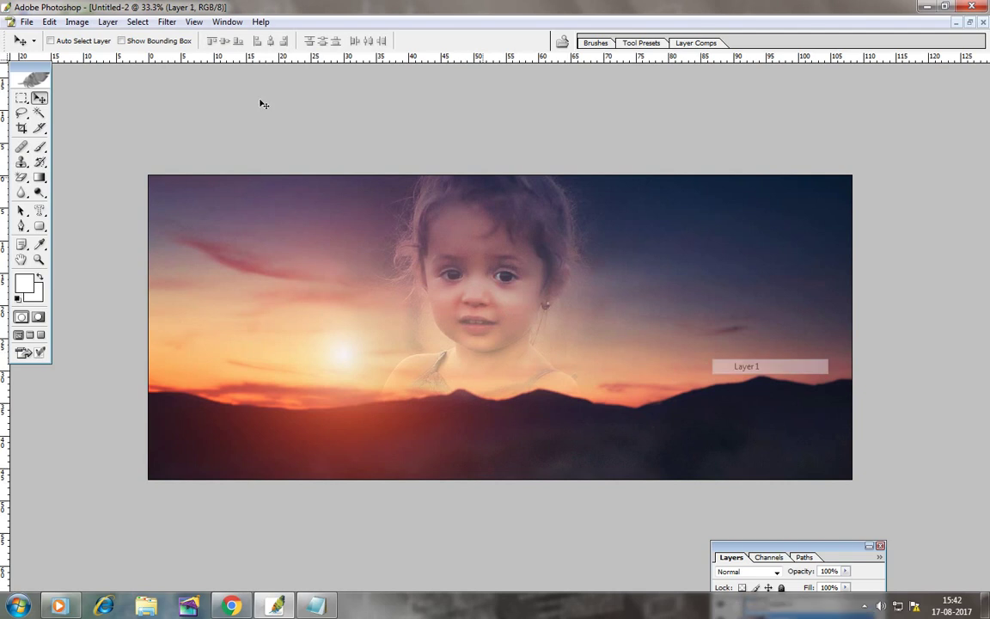
{"action": "left_click", "coordinate": [77, 22]}
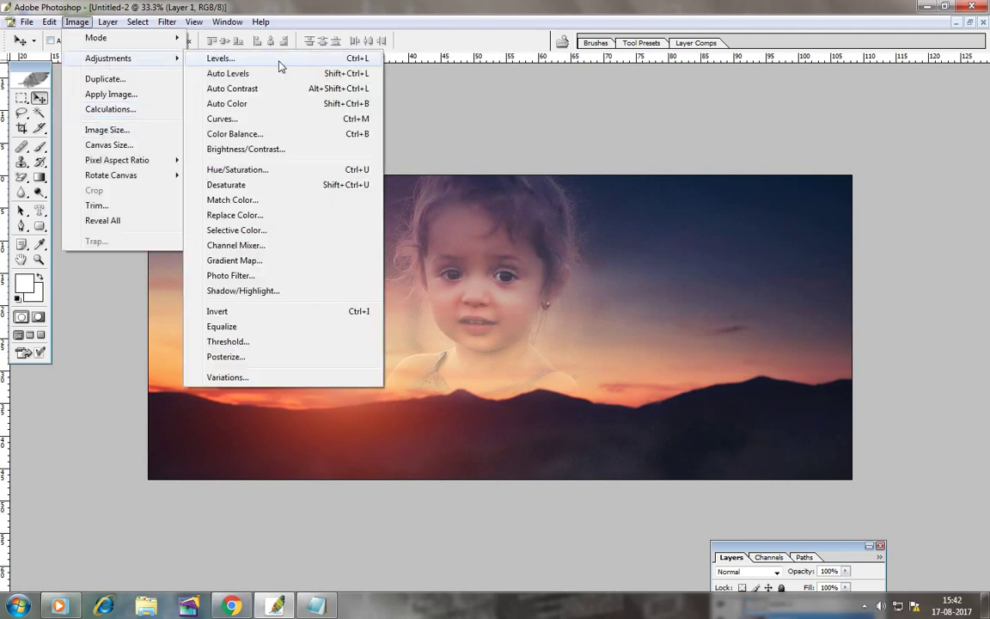
{"action": "mouse_move", "coordinate": [108, 59]}
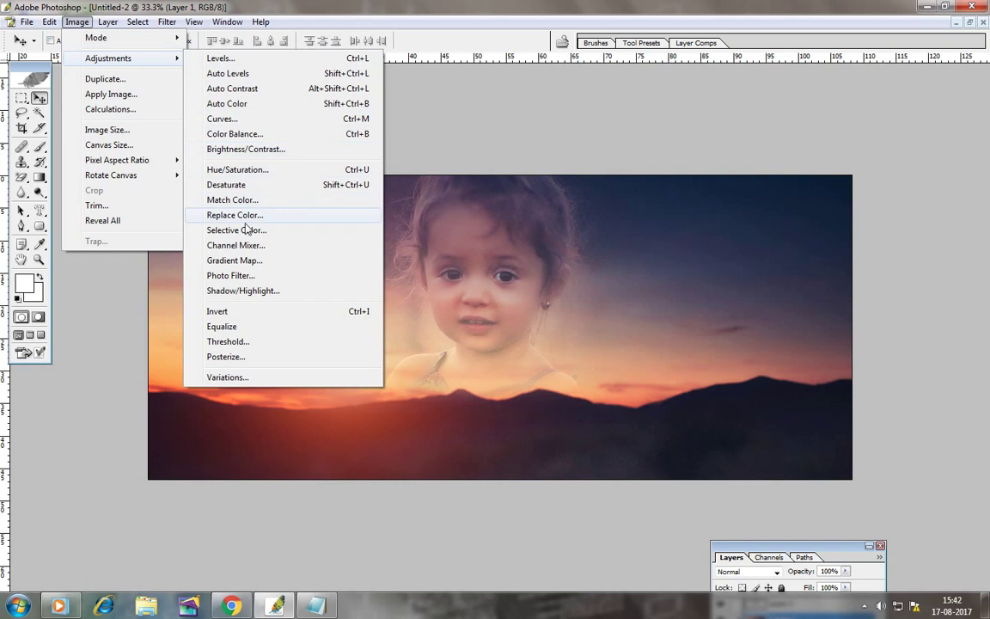
{"action": "right_click", "coordinate": [503, 292]}
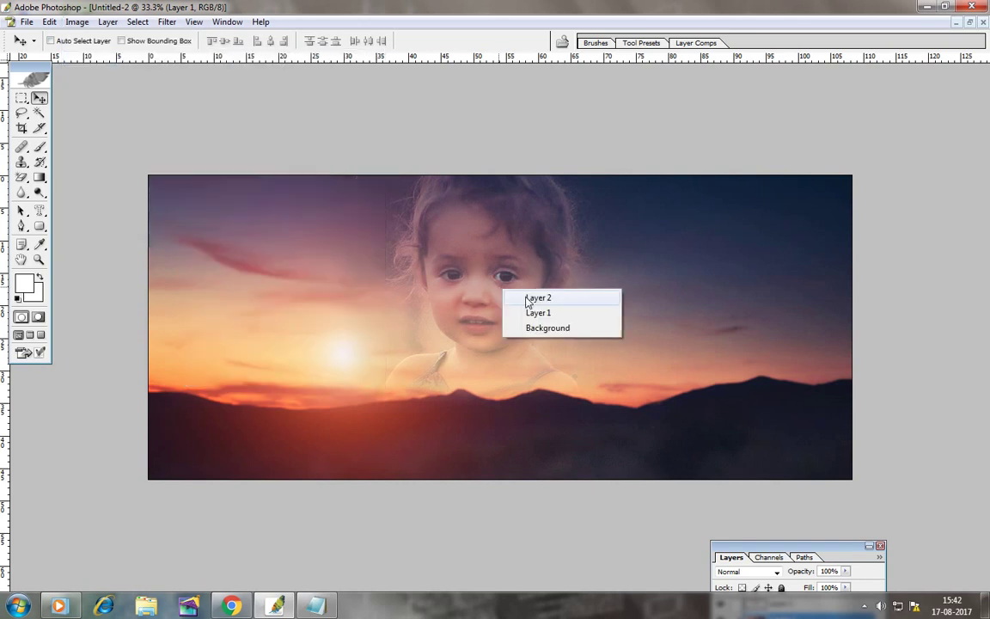
{"action": "left_click", "coordinate": [528, 295]}
{"action": "left_click", "coordinate": [76, 21]}
{"action": "mouse_move", "coordinate": [109, 58]}
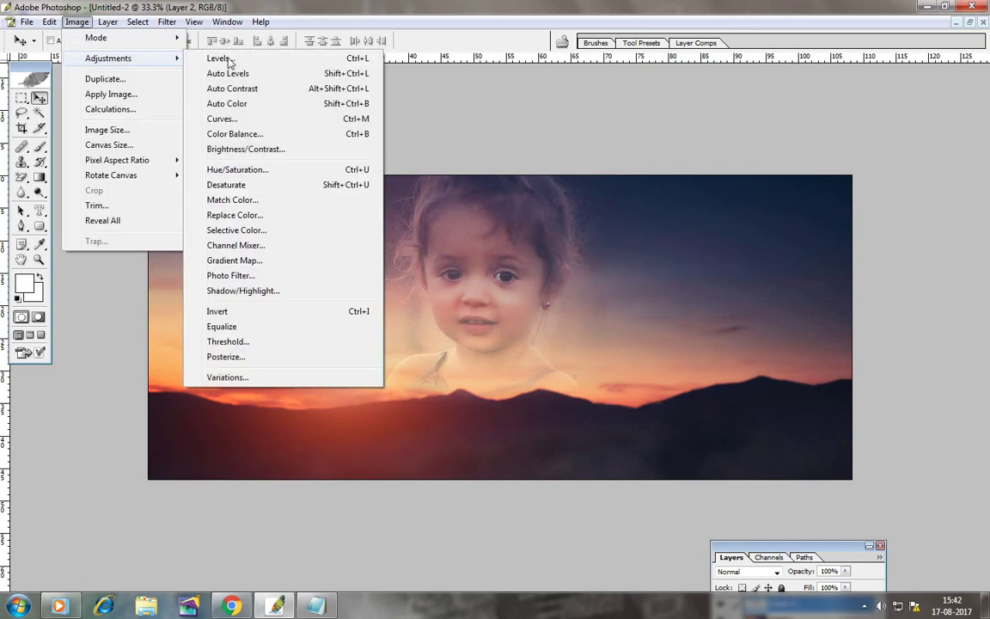
{"action": "left_click", "coordinate": [257, 133]}
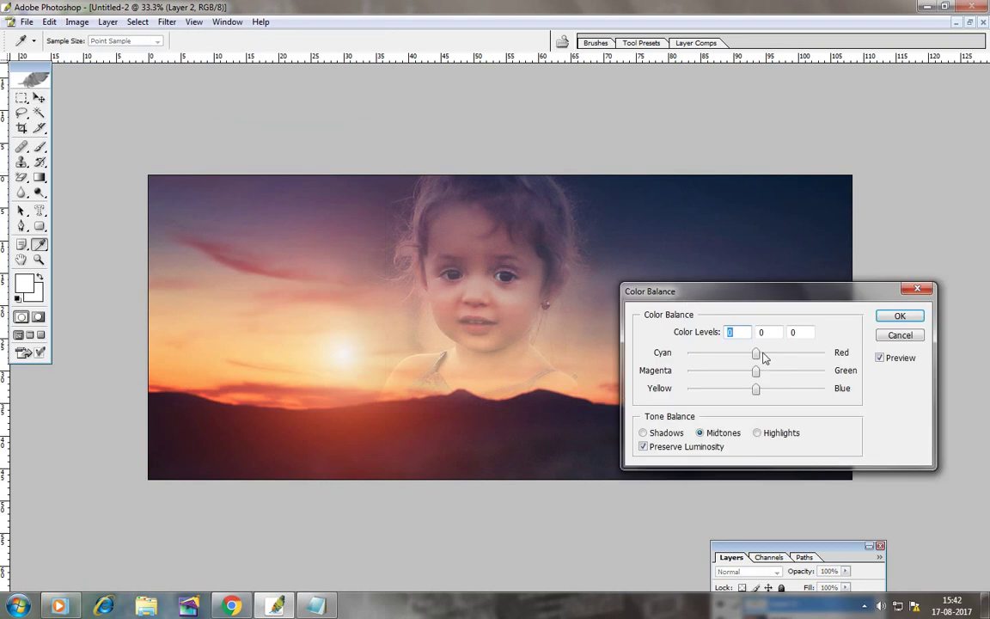
{"action": "left_click_drag", "start_coordinate": [761, 353], "coordinate": [826, 353]}
{"action": "left_click_drag", "start_coordinate": [757, 393], "coordinate": [670, 392]}
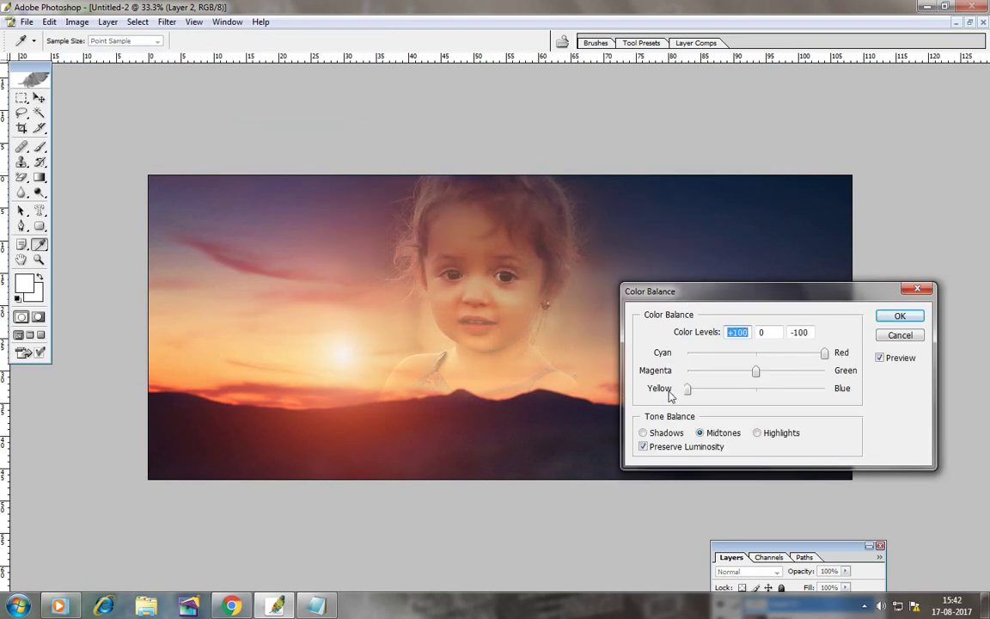
{"action": "left_click", "coordinate": [900, 316]}
{"action": "key", "text": "v"}
{"action": "key", "text": "ctrl+plus"}
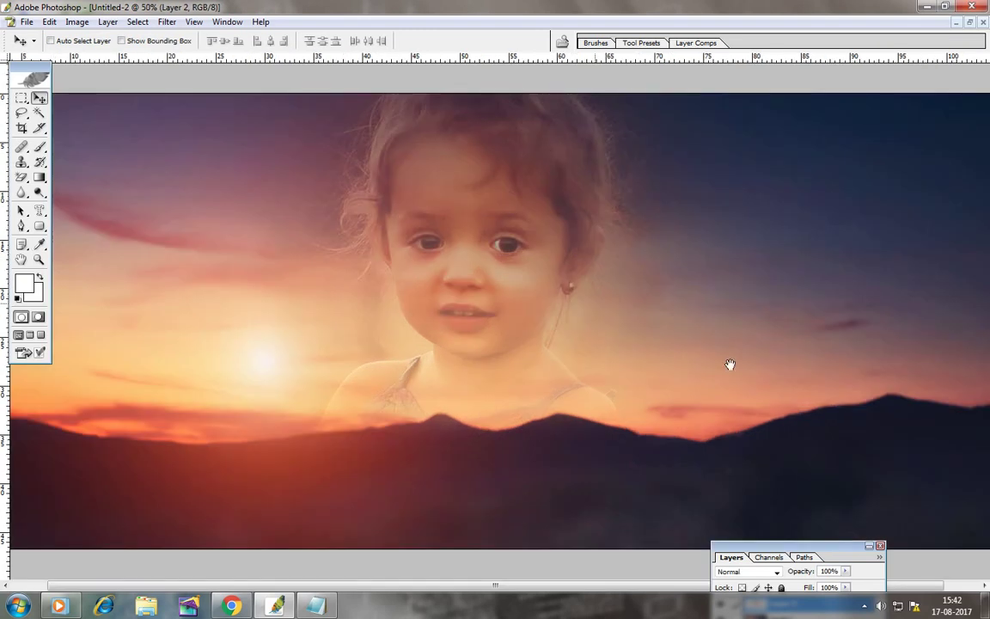
{"action": "key", "text": "ctrl+minus"}
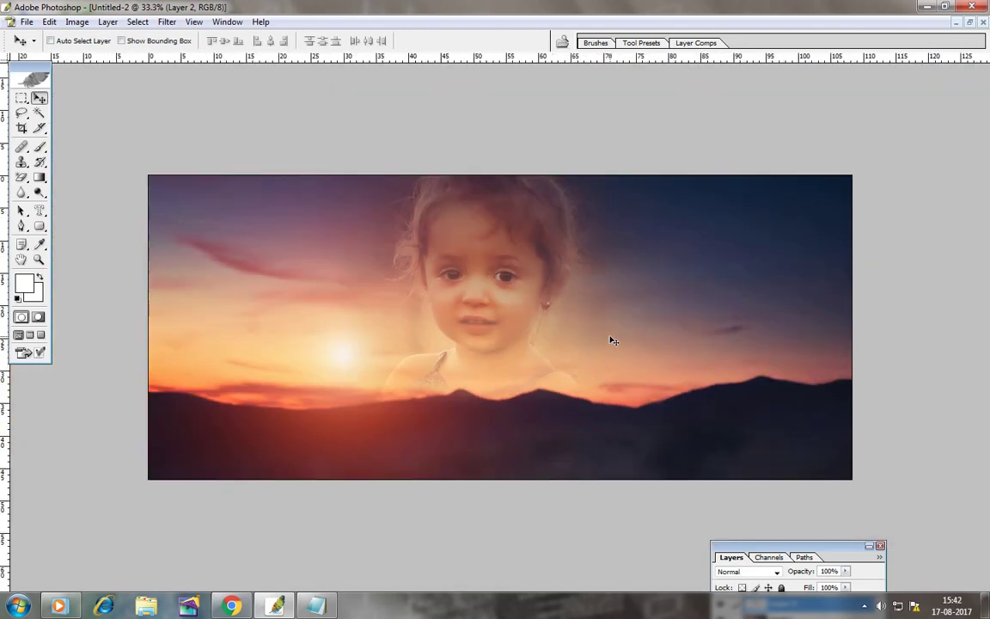
{"action": "key", "text": "ctrl+plus"}
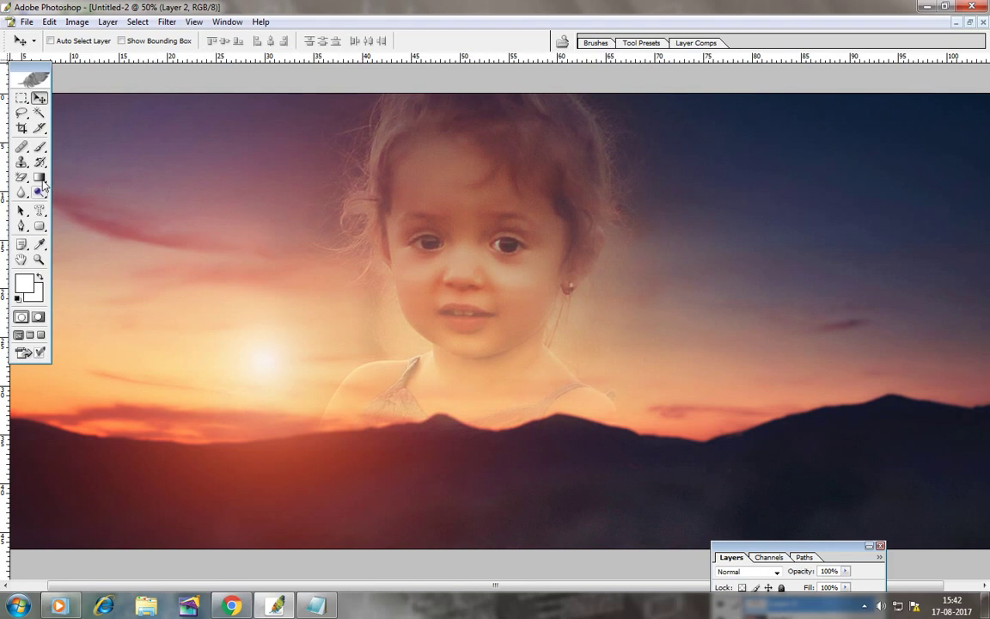
Add horizontal text 'Thanks for Watching.' at 72 pt above the left mountains.
{"action": "left_click", "coordinate": [40, 210]}
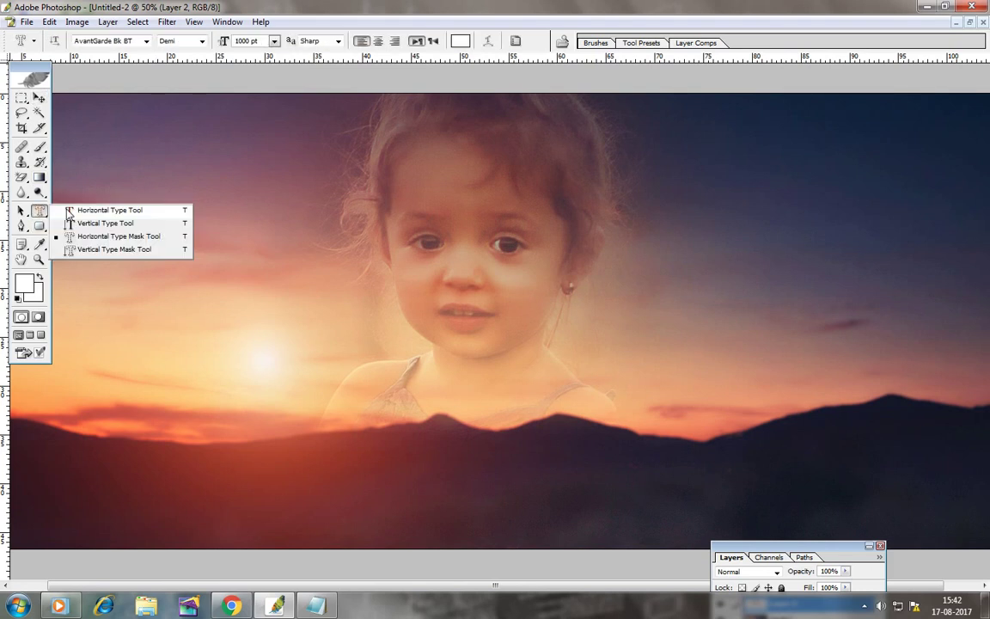
{"action": "left_click", "coordinate": [107, 210]}
{"action": "left_click", "coordinate": [110, 403]}
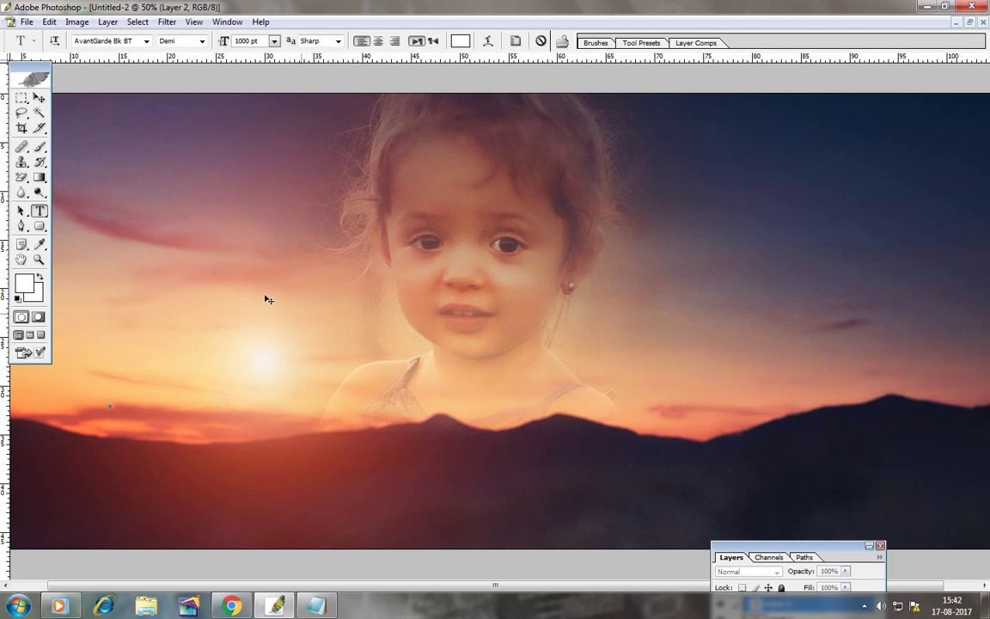
{"action": "left_click", "coordinate": [273, 41]}
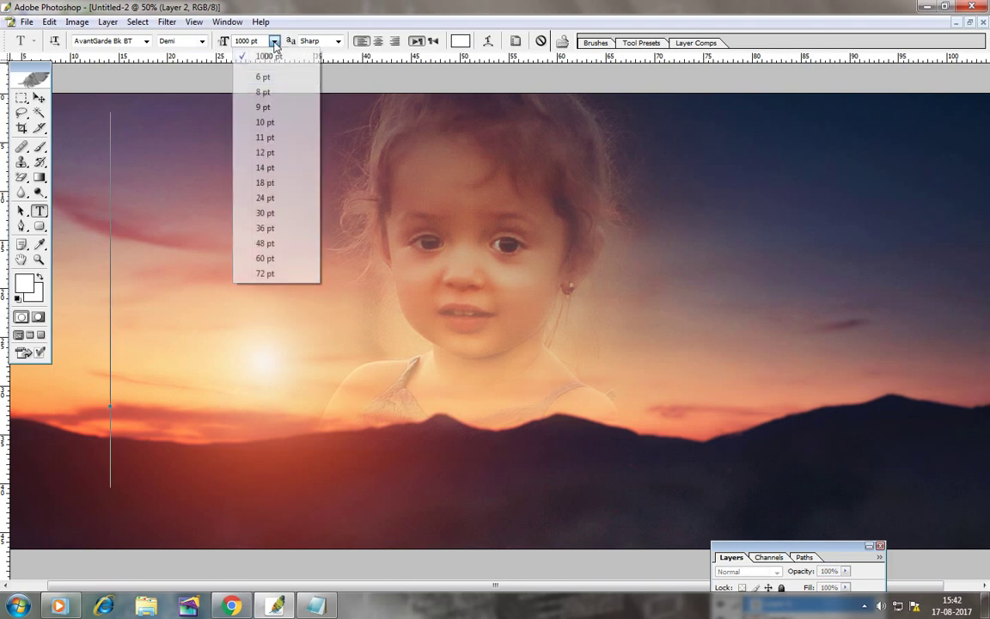
{"action": "left_click", "coordinate": [271, 166]}
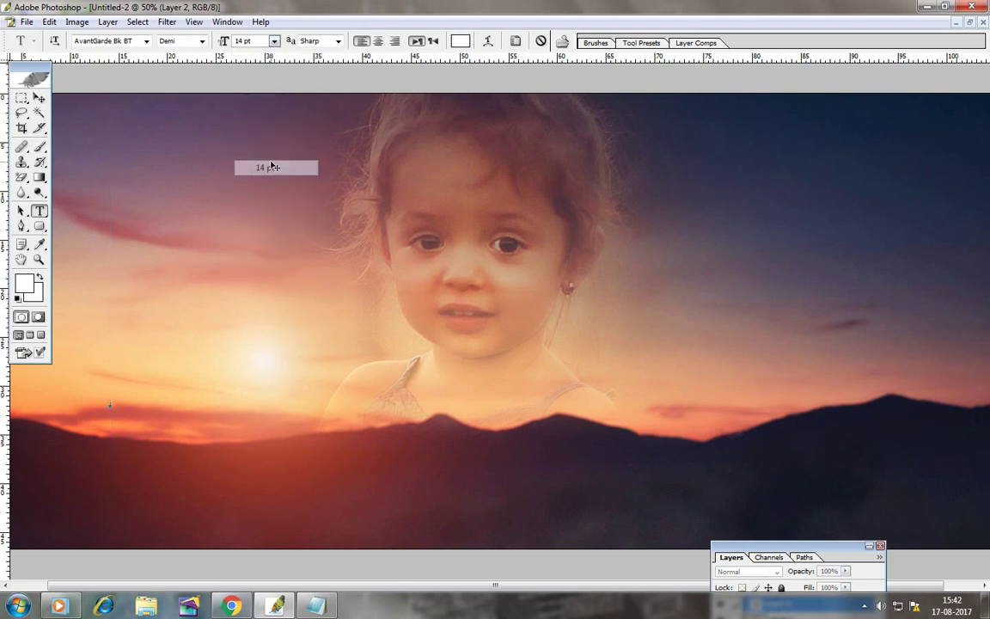
{"action": "left_click", "coordinate": [273, 40]}
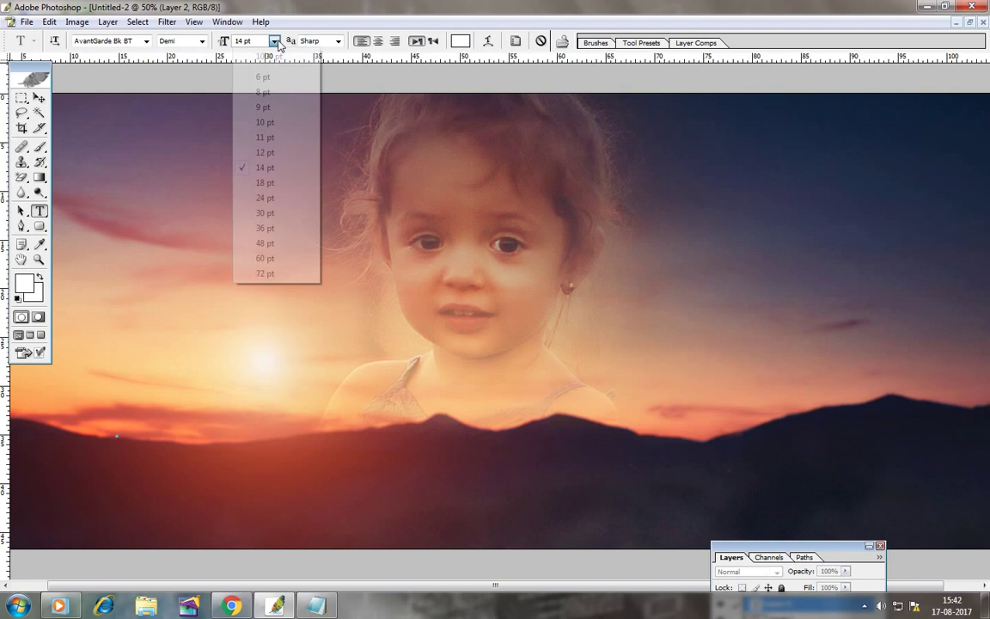
{"action": "left_click", "coordinate": [265, 273]}
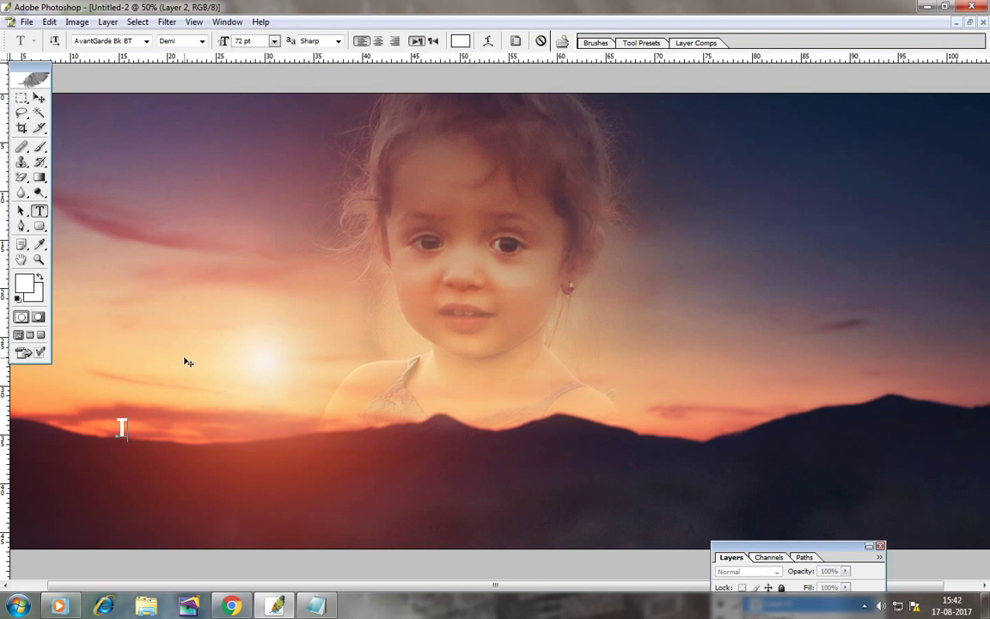
{"action": "type", "text": "Thanks for"}
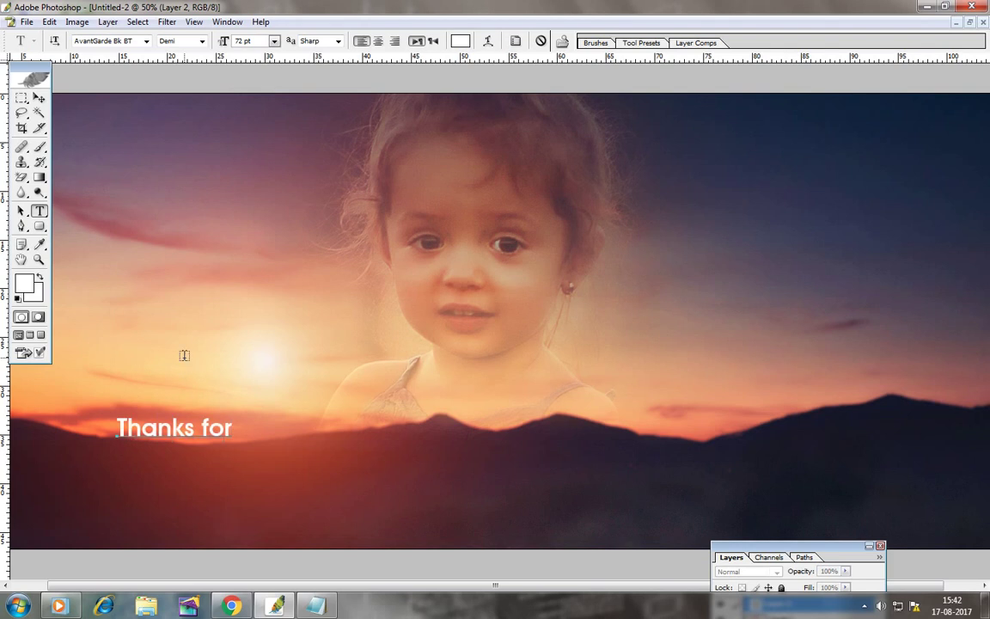
{"action": "type", "text": " Watching."}
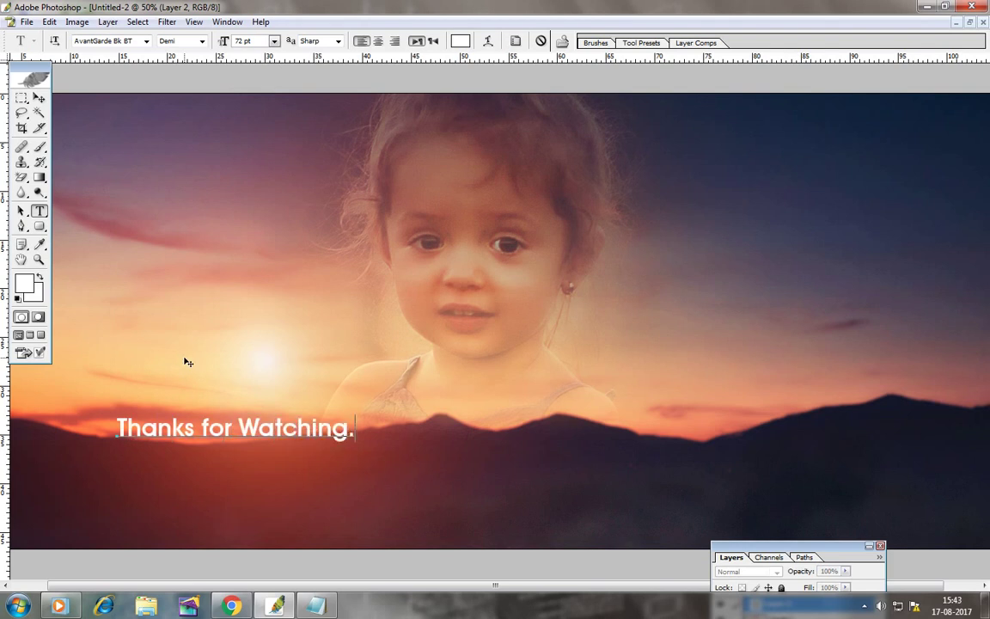
Enlarge the text to 176 pt, centre it across the lower image, and commit it.
{"action": "mouse_move", "coordinate": [360, 367]}
{"action": "left_mouse_down"}
{"action": "mouse_move", "coordinate": [647, 394]}
{"action": "mouse_move", "coordinate": [653, 414]}
{"action": "left_mouse_up"}
{"action": "left_click_drag", "start_coordinate": [396, 456], "coordinate": [640, 456]}
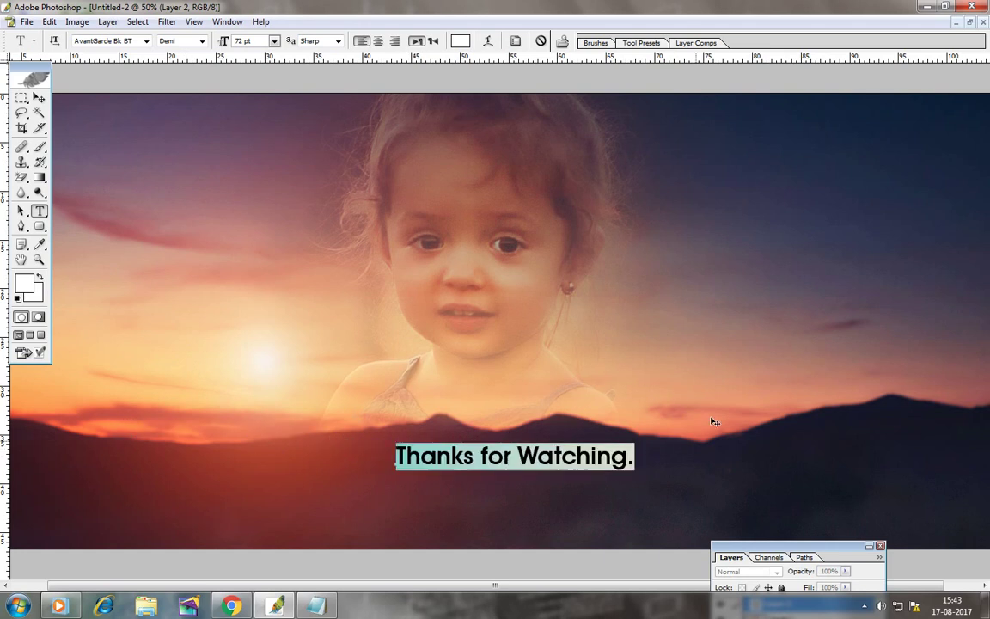
{"action": "key", "text": "ctrl+shift+period"}
{"action": "key", "text": "ctrl+shift+period"}
{"action": "key", "text": "ctrl+shift+period"}
{"action": "key", "text": "ctrl+shift+period"}
{"action": "key", "text": "ctrl+shift+period"}
{"action": "key", "text": "ctrl+shift+period"}
{"action": "key", "text": "ctrl+shift+period"}
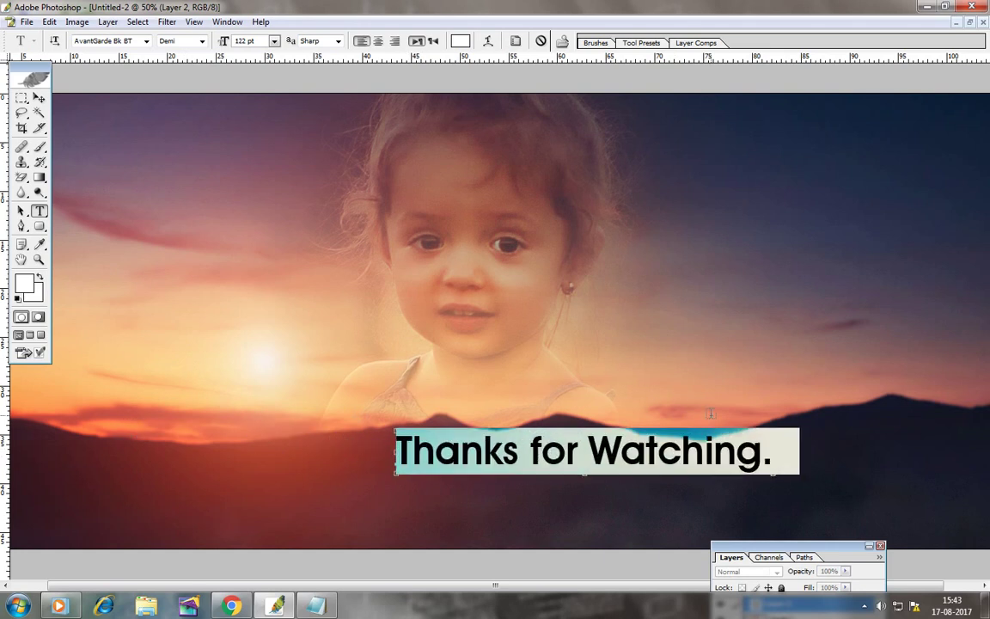
{"action": "key", "text": "ctrl+shift+period"}
{"action": "key", "text": "ctrl+shift+period"}
{"action": "key", "text": "ctrl+shift+period"}
{"action": "key", "text": "ctrl+shift+period"}
{"action": "key", "text": "ctrl+shift+period"}
{"action": "key", "text": "ctrl+shift+period"}
{"action": "key", "text": "ctrl+shift+period"}
{"action": "key", "text": "ctrl+shift+period"}
{"action": "left_click_drag", "start_coordinate": [644, 378], "coordinate": [499, 341]}
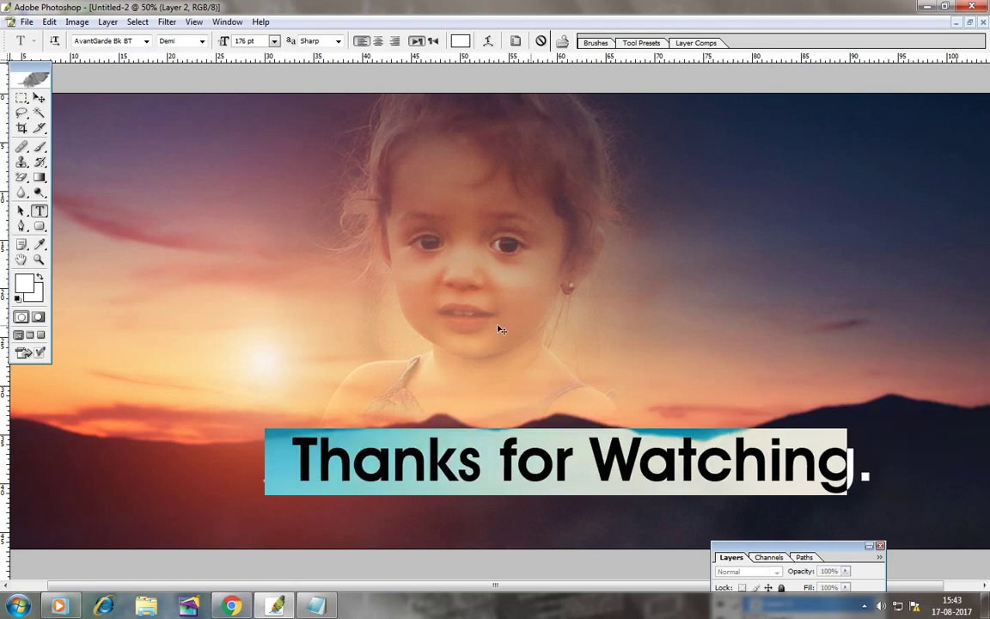
{"action": "key", "text": "ctrl+Return"}
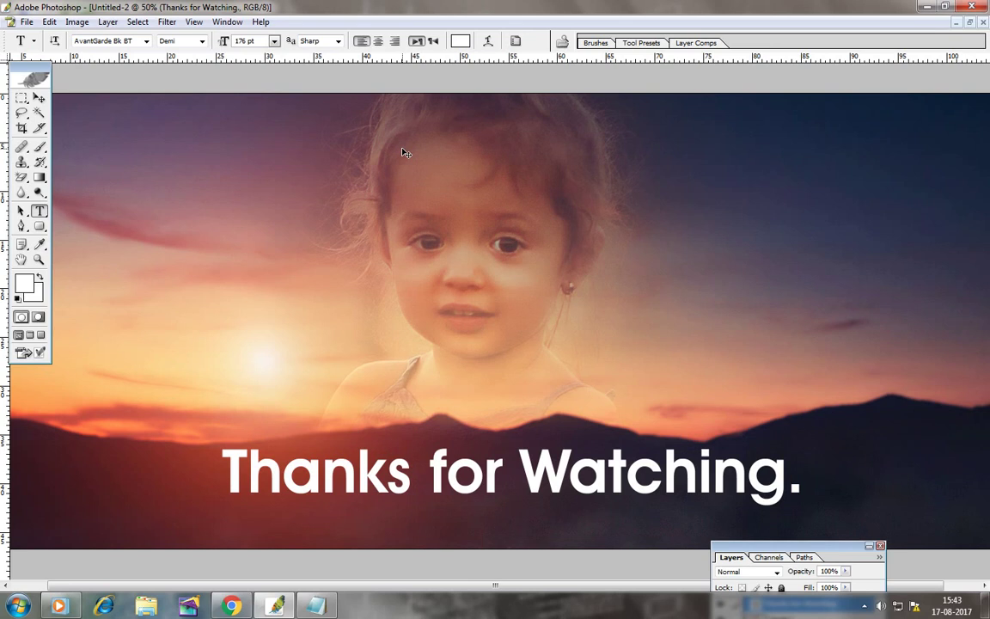
Save a copy named lassotool.jpg in JPEG format at Maximum quality 12.
{"action": "left_click", "coordinate": [27, 22]}
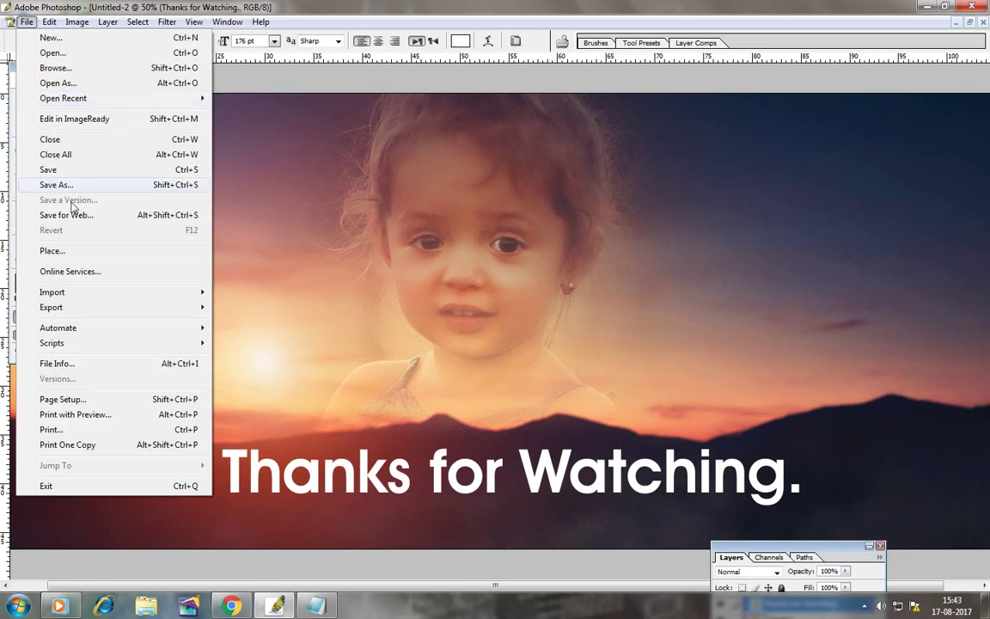
{"action": "left_click", "coordinate": [56, 185]}
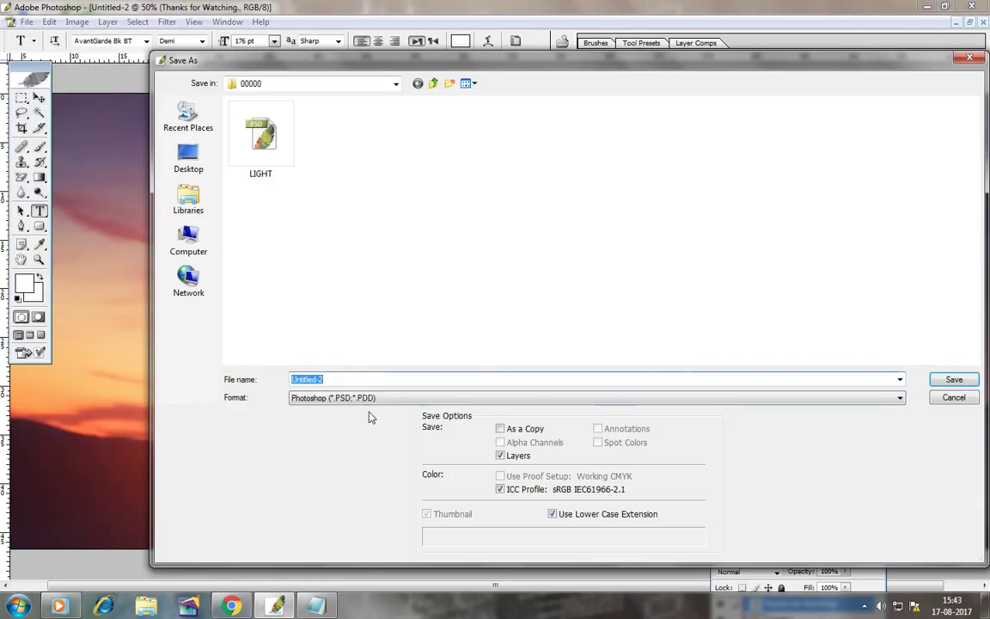
{"action": "type", "text": "la"}
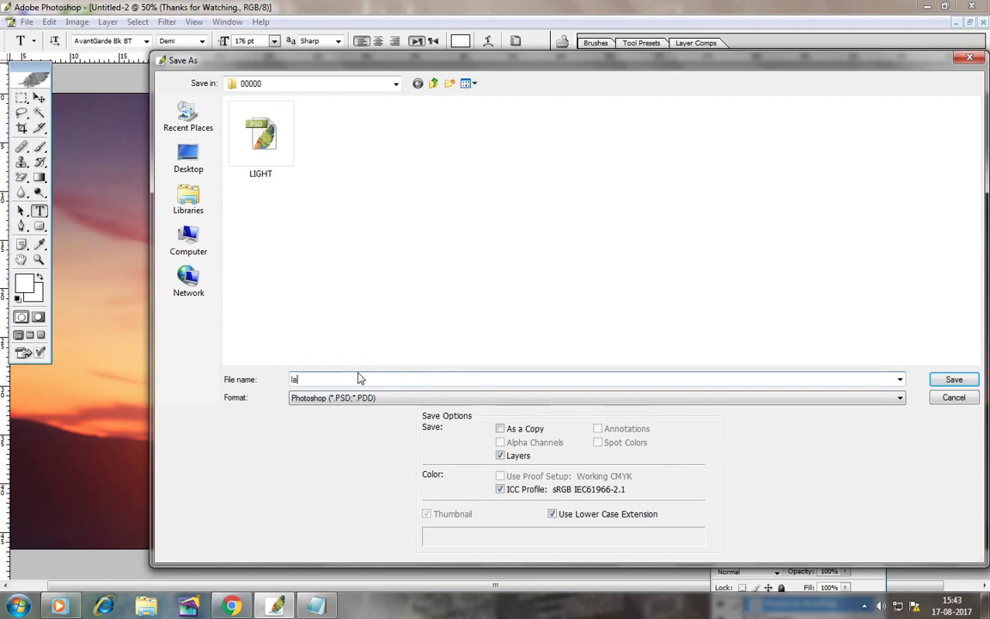
{"action": "type", "text": "ssotool"}
{"action": "key", "text": "Tab"}
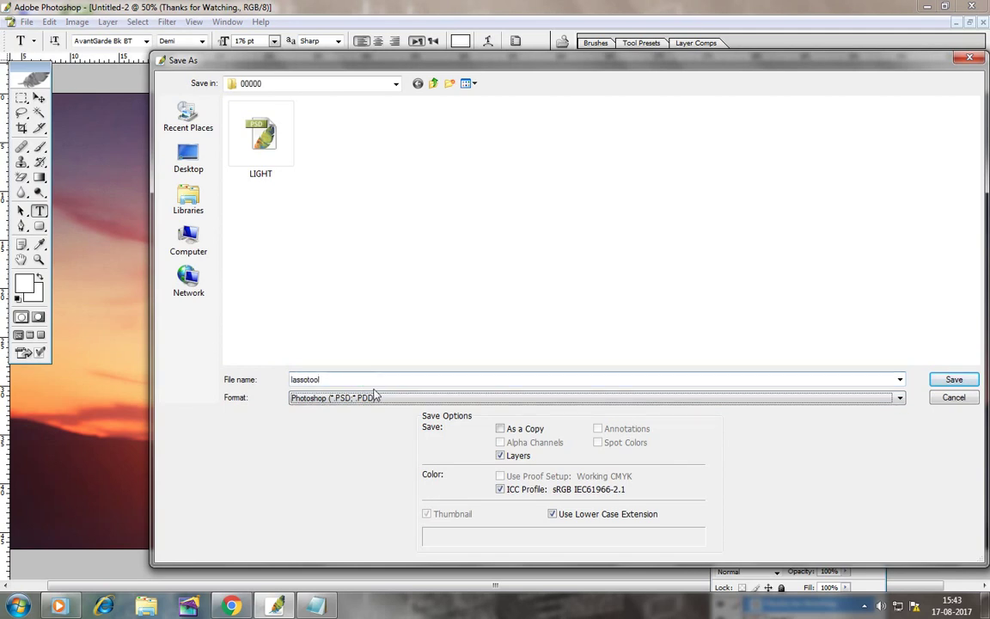
{"action": "left_click", "coordinate": [375, 397]}
{"action": "left_click", "coordinate": [378, 464]}
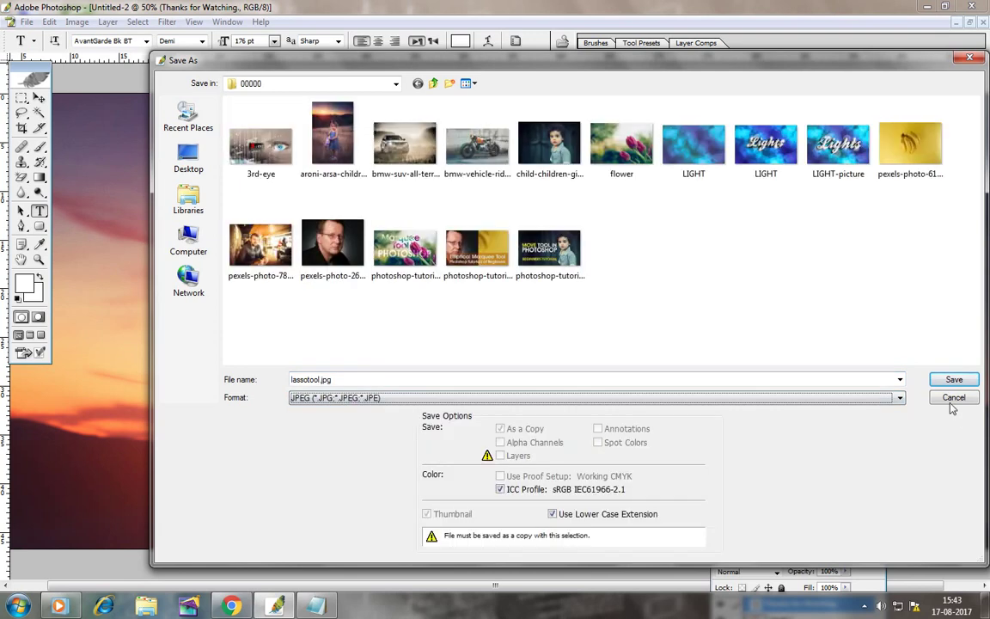
{"action": "left_click", "coordinate": [954, 379]}
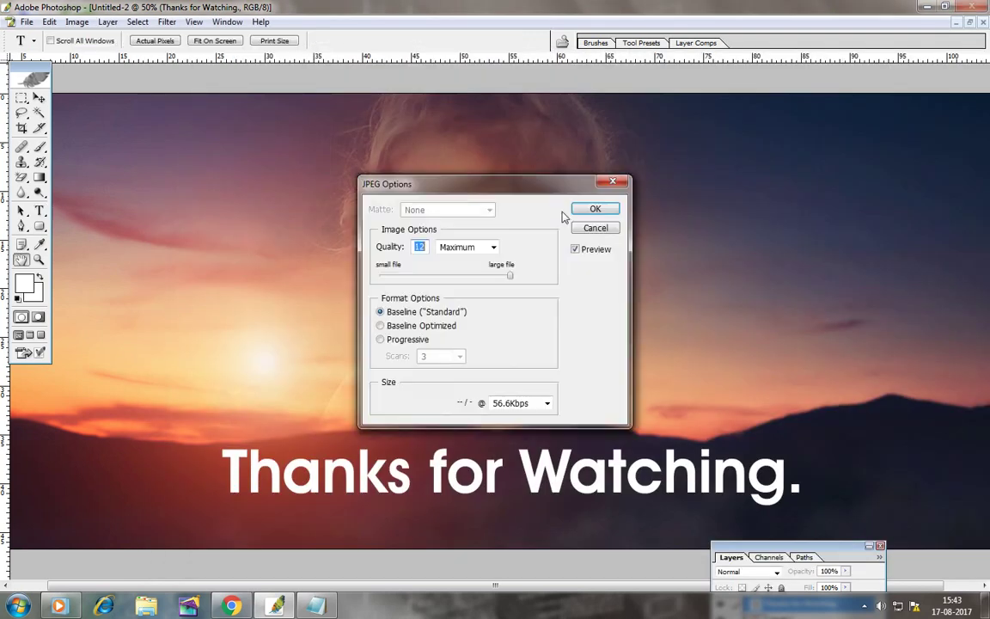
{"action": "left_click", "coordinate": [606, 209]}
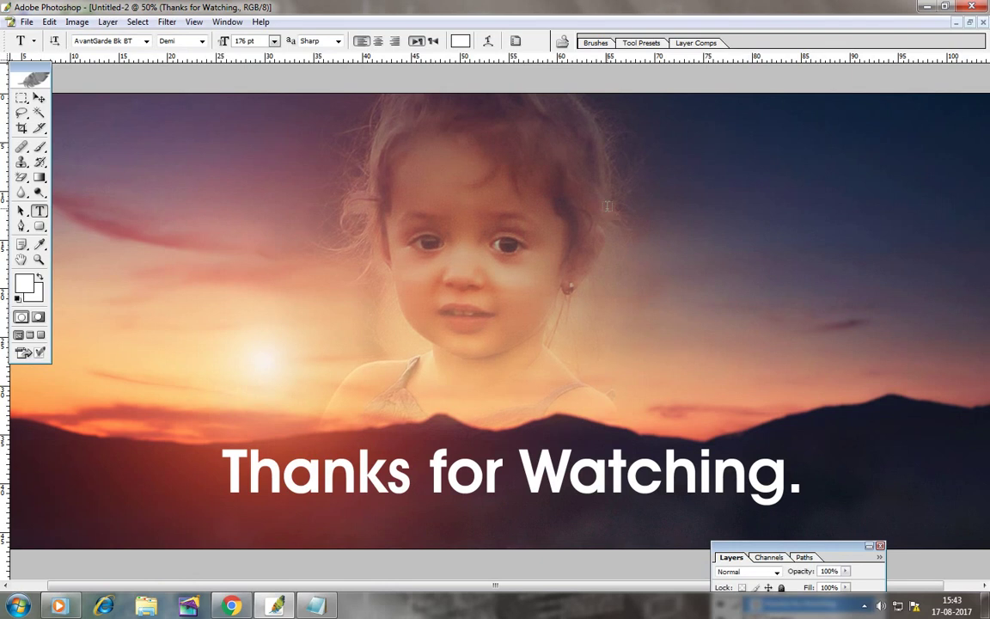
{"action": "left_click", "coordinate": [862, 605]}
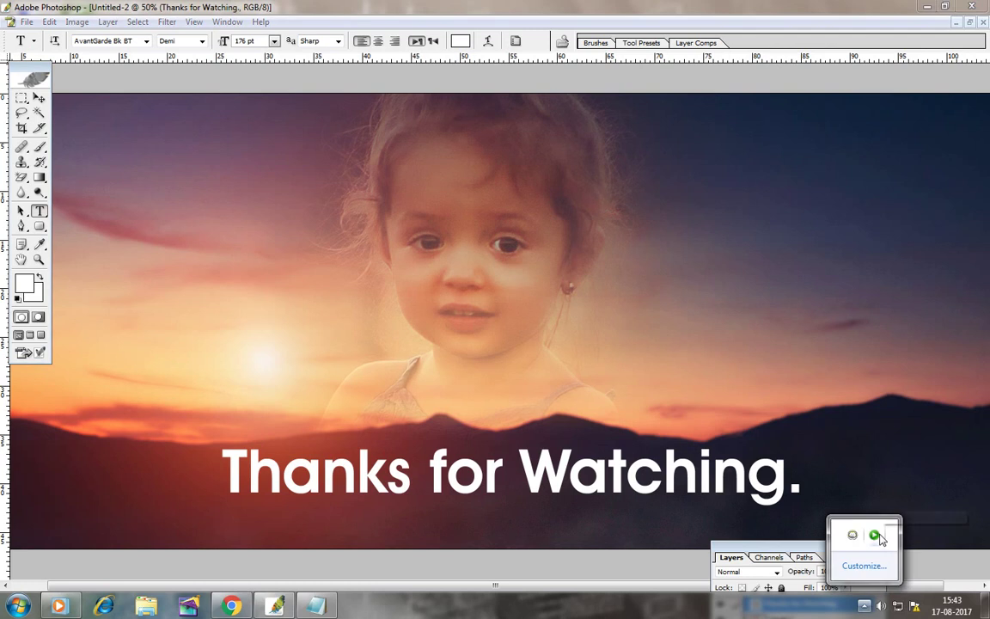